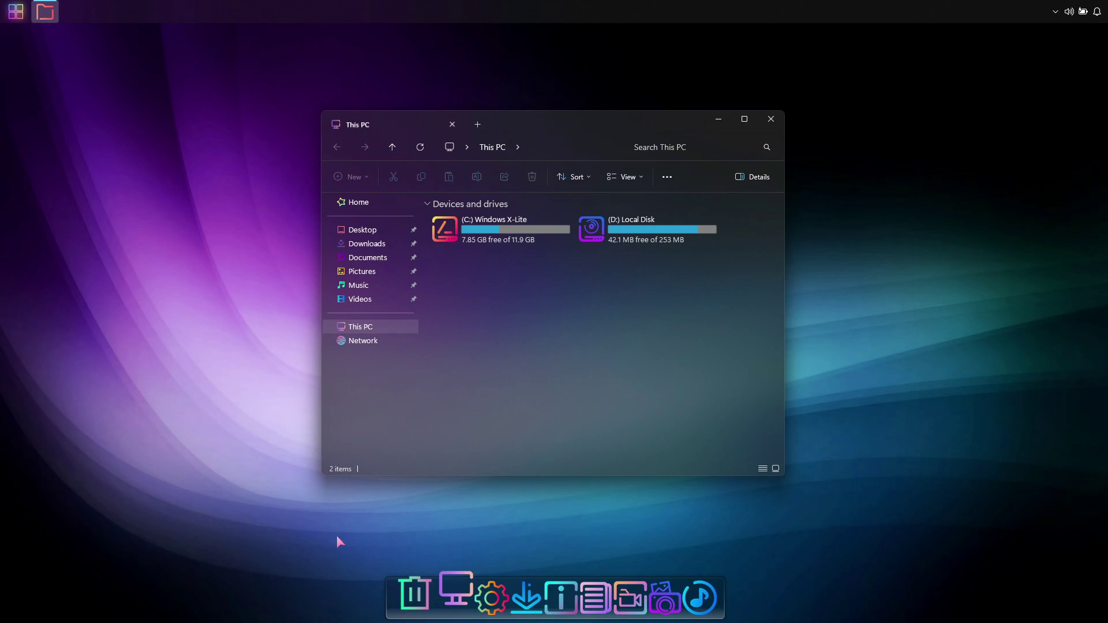
Inspect the properties of the C: drive in This PC, and close the dialog and the File Explorer window
{"action": "right_click", "coordinate": [525, 236]}
{"action": "left_click", "coordinate": [571, 442]}
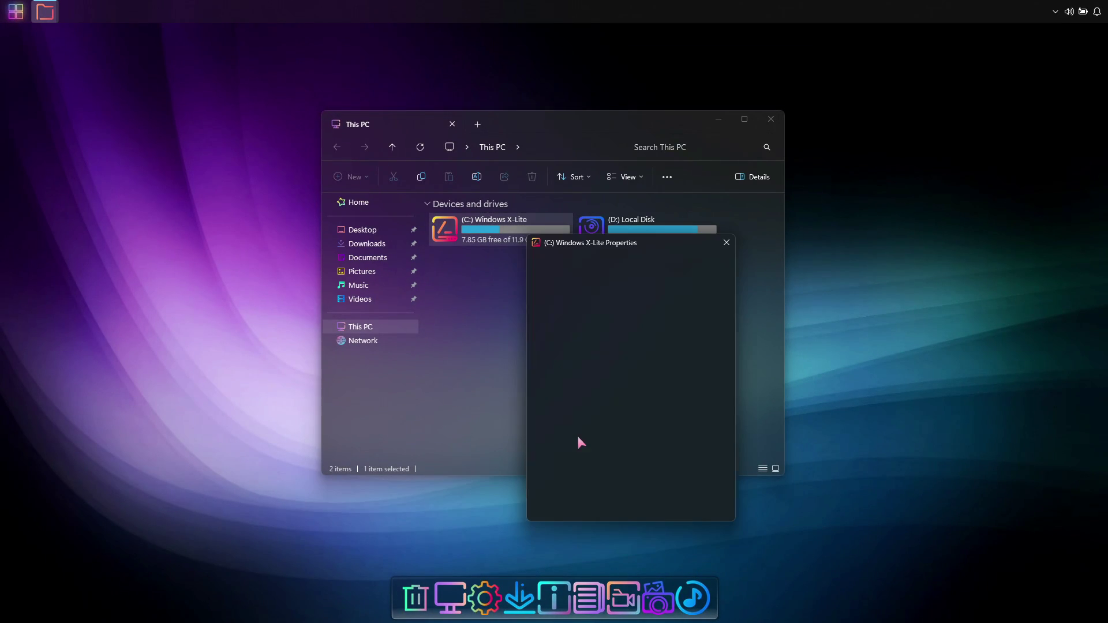
{"action": "left_click_drag", "start_coordinate": [611, 249], "coordinate": [779, 253]}
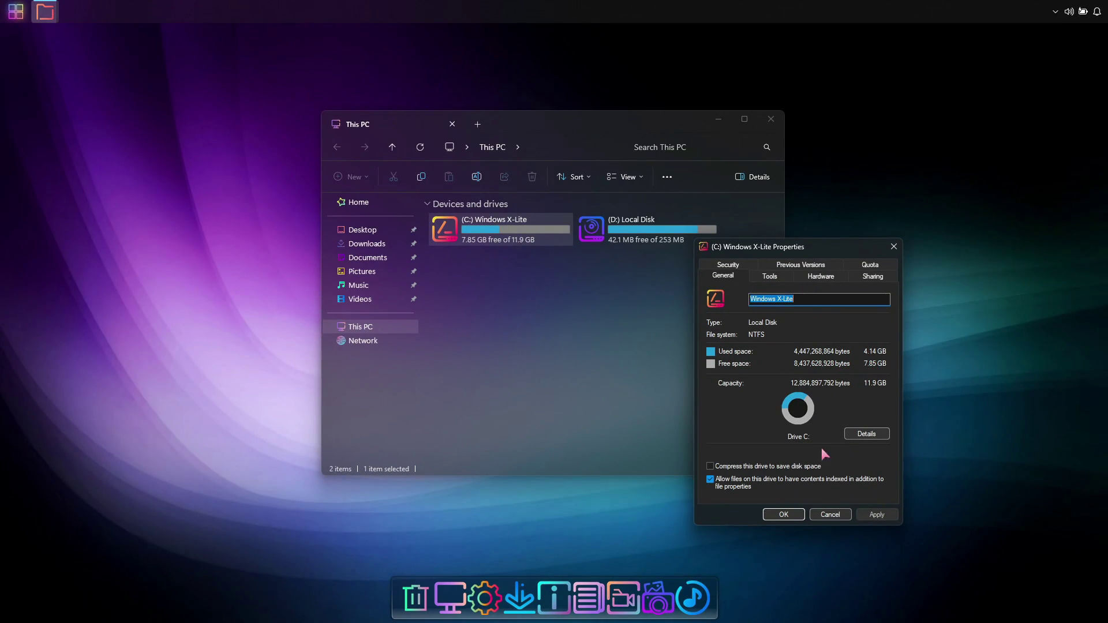
{"action": "left_click", "coordinate": [783, 514]}
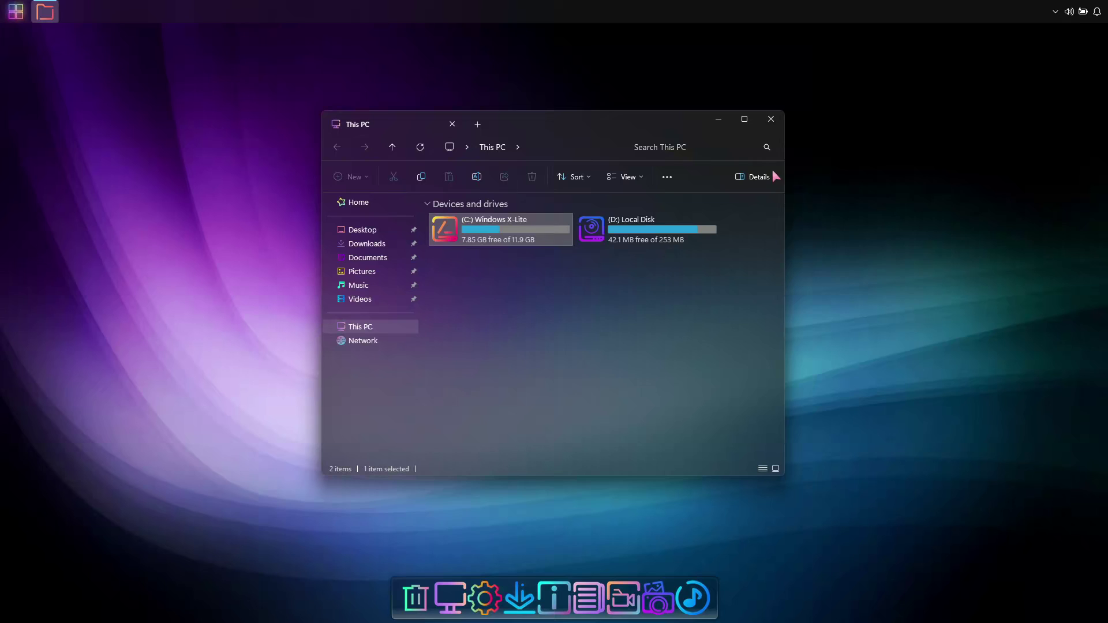
{"action": "left_click", "coordinate": [770, 118]}
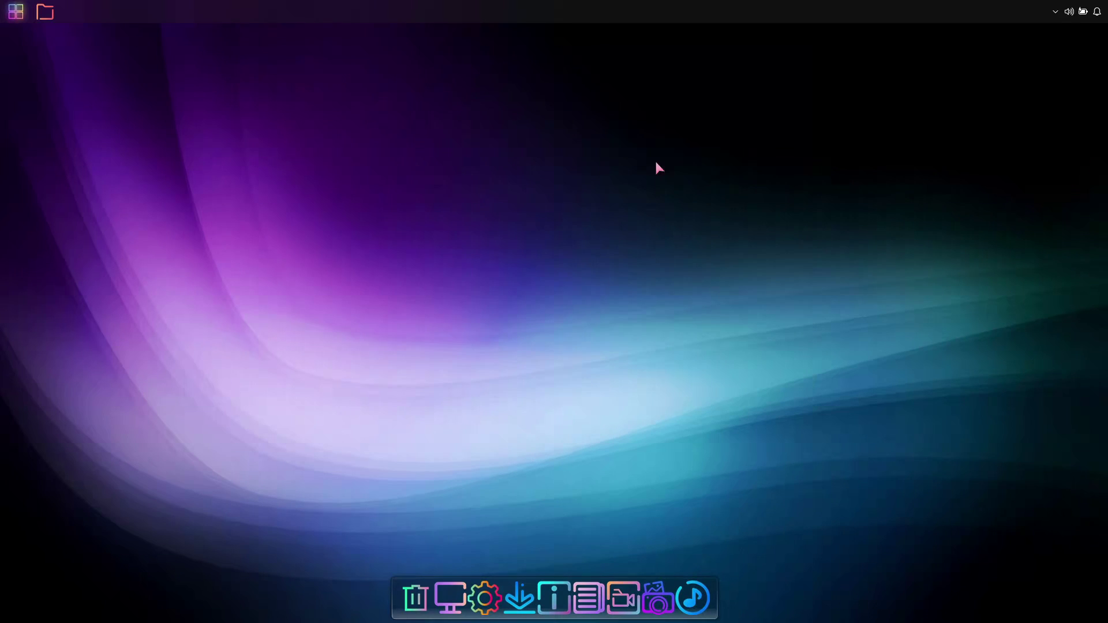
Look through the contents of the Apps folder in the Start menu's program list and collapse it again
{"action": "left_click", "coordinate": [15, 12]}
{"action": "left_click", "coordinate": [34, 65]}
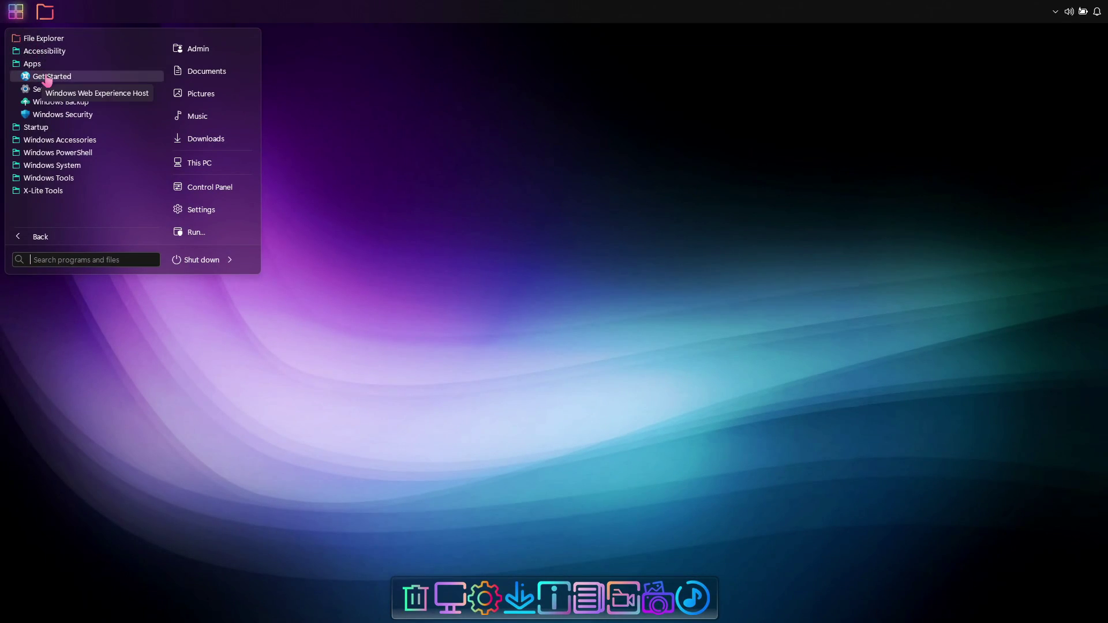
{"action": "left_click", "coordinate": [30, 64]}
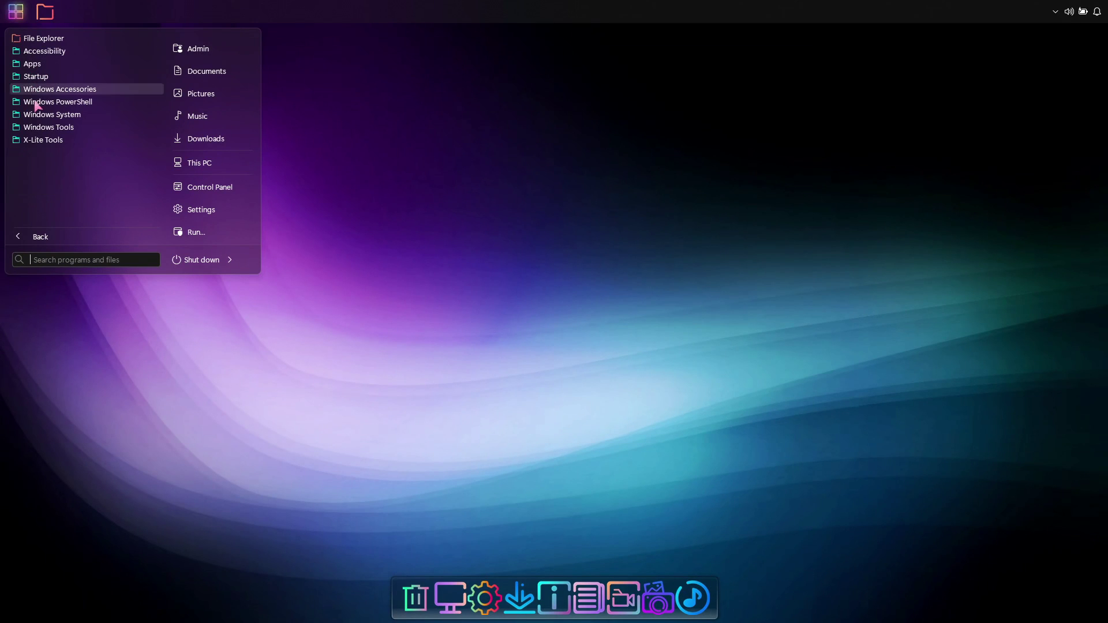
Run winver to view the Windows version information, moving its window toward the middle of the desktop
{"action": "left_click", "coordinate": [205, 234]}
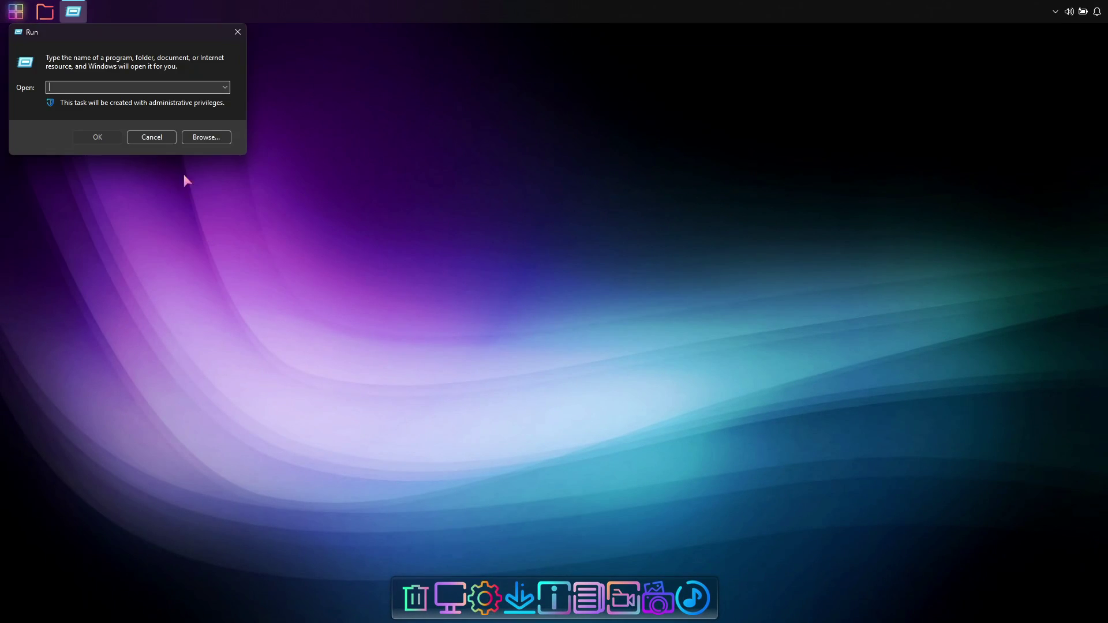
{"action": "left_click_drag", "start_coordinate": [148, 35], "coordinate": [503, 277]}
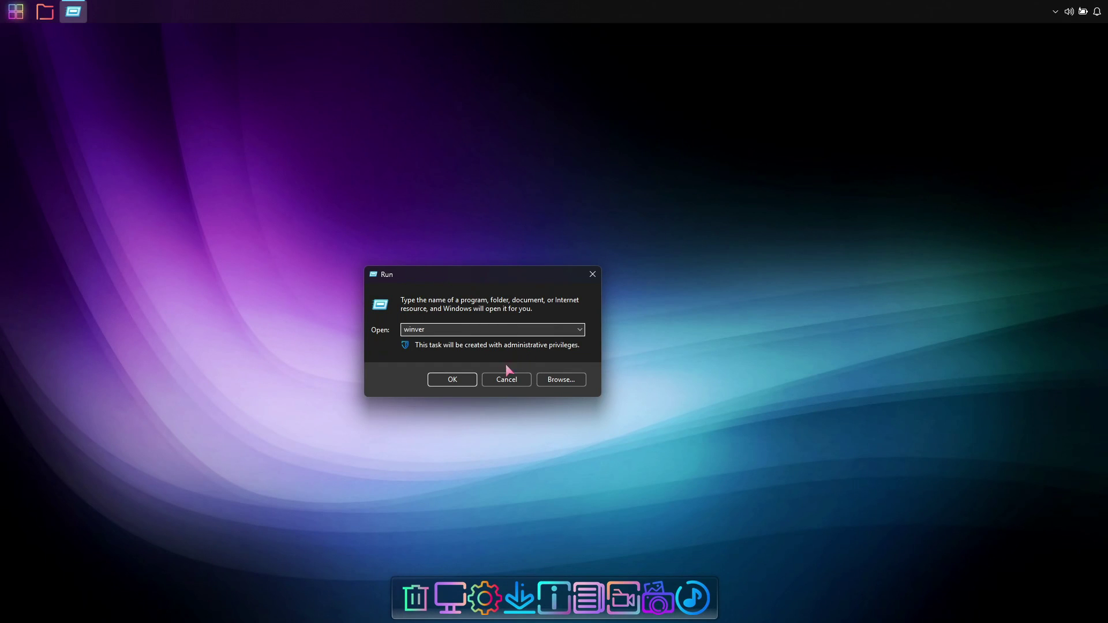
{"action": "left_click", "coordinate": [469, 380]}
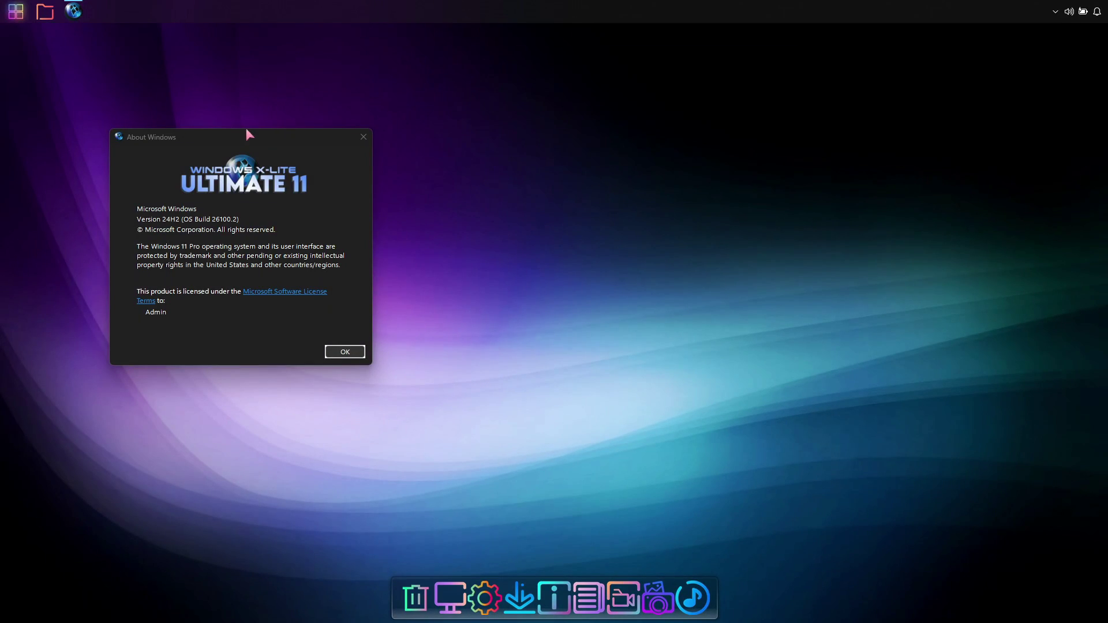
{"action": "left_click_drag", "start_coordinate": [249, 134], "coordinate": [467, 218]}
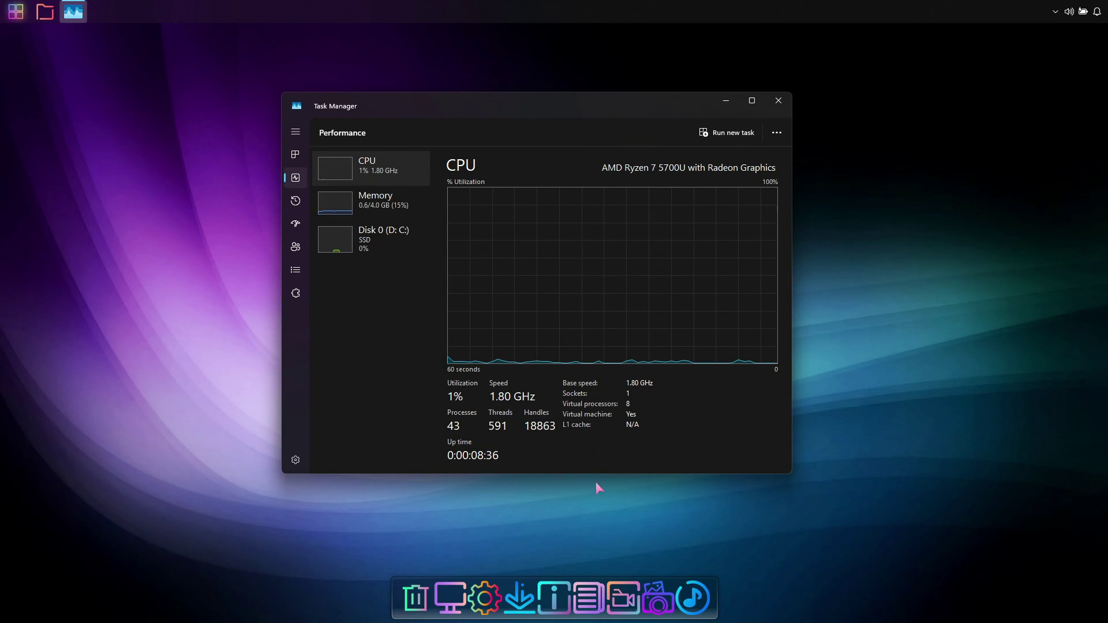
Examine the Memory performance details in Task Manager
{"action": "left_click", "coordinate": [377, 211]}
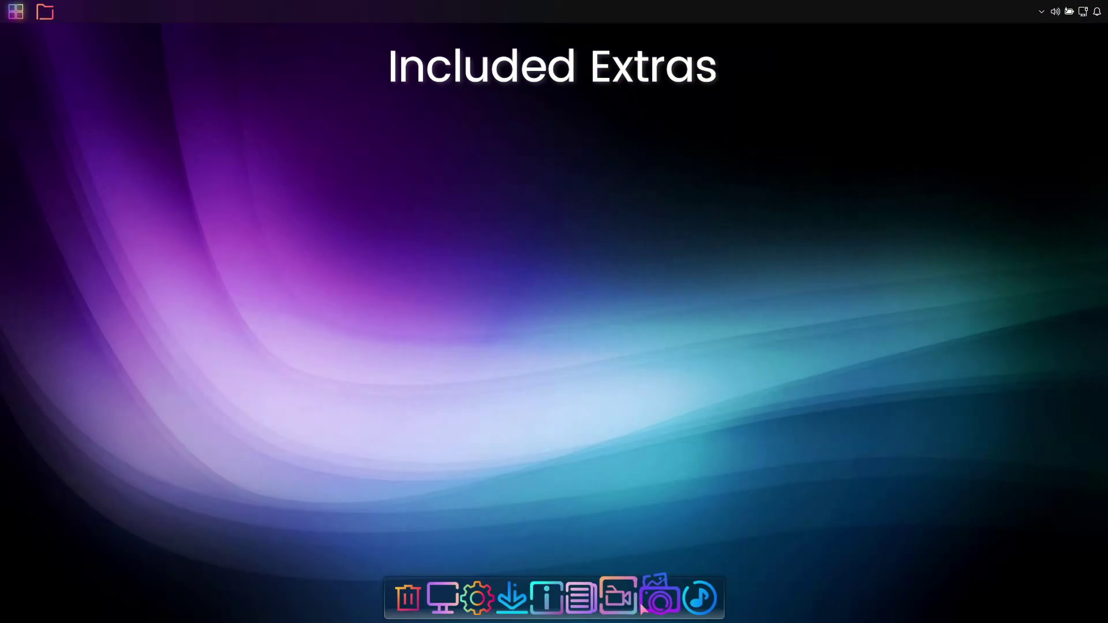
Open the PhoenixOS 0ptional folder and check the contents of its Desktop Shortcuts and Enable Printing subfolders
{"action": "left_click", "coordinate": [552, 594]}
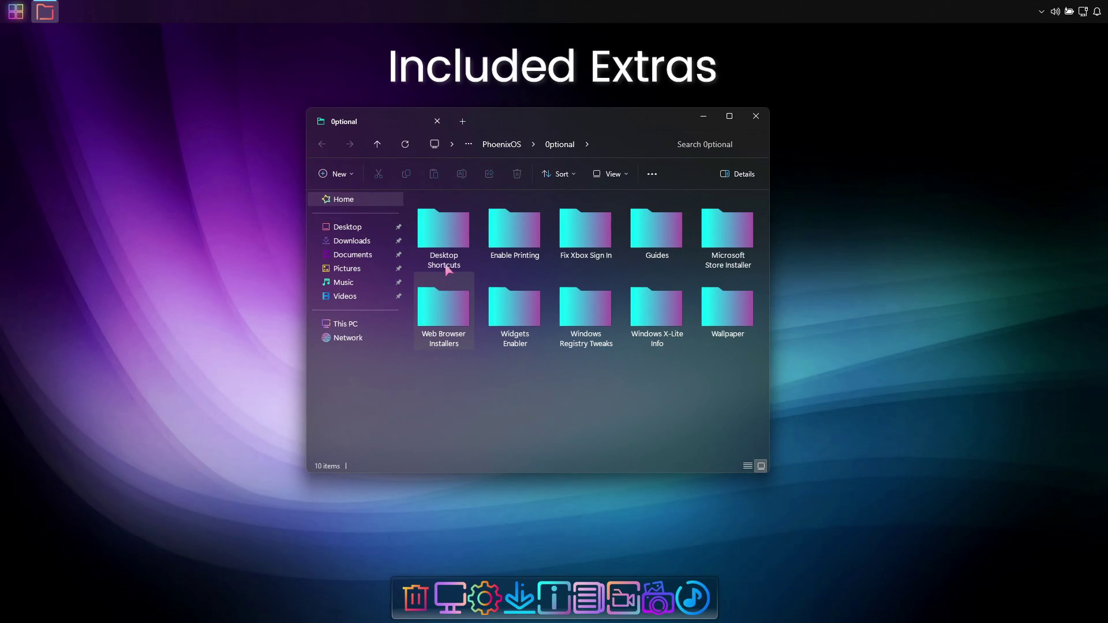
{"action": "left_click", "coordinate": [456, 237]}
{"action": "double_click", "coordinate": [456, 237]}
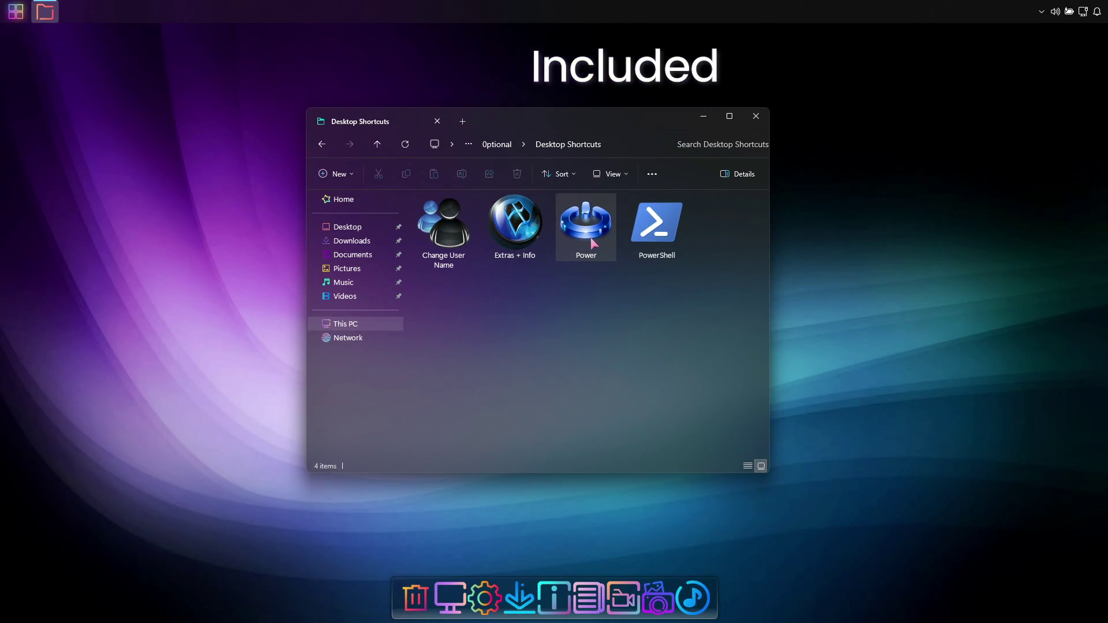
{"action": "left_click", "coordinate": [376, 147]}
{"action": "double_click", "coordinate": [520, 234]}
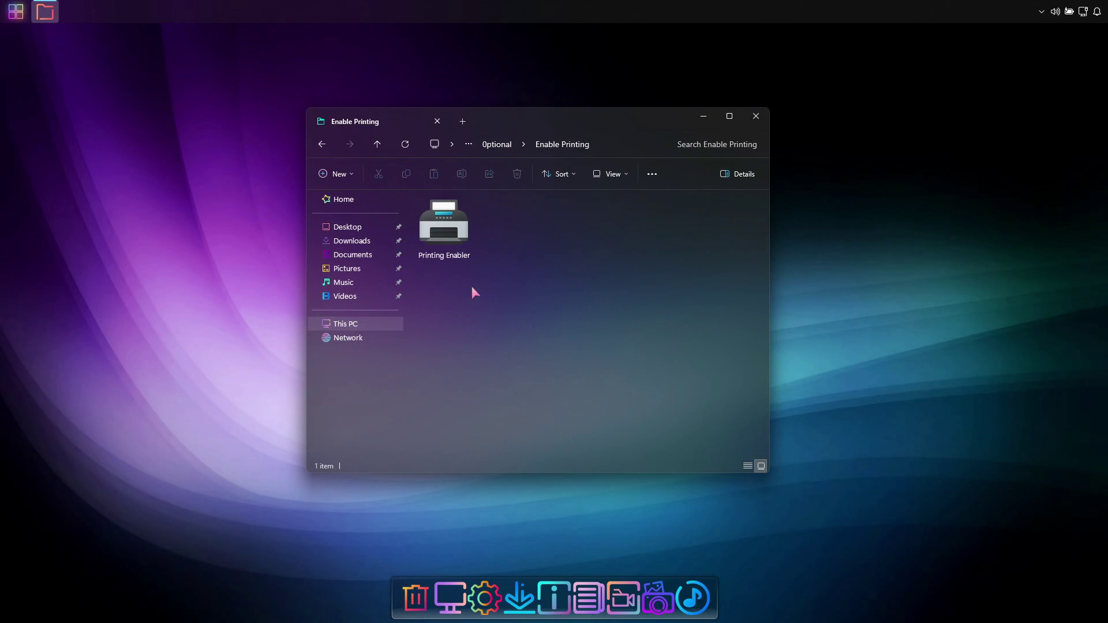
{"action": "left_click", "coordinate": [377, 150]}
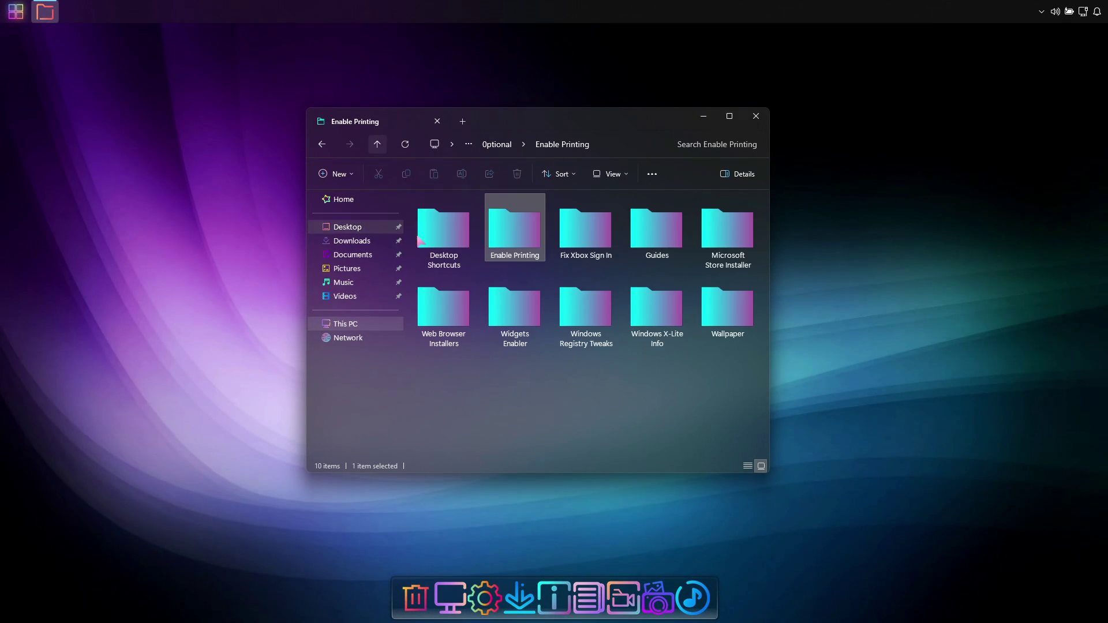
Add "UAC ON (Fix Xbox Sign In).reg" from the Fix Xbox Sign In folder to the registry, and return to the 0ptional folder
{"action": "left_click", "coordinate": [579, 233]}
{"action": "double_click", "coordinate": [579, 233]}
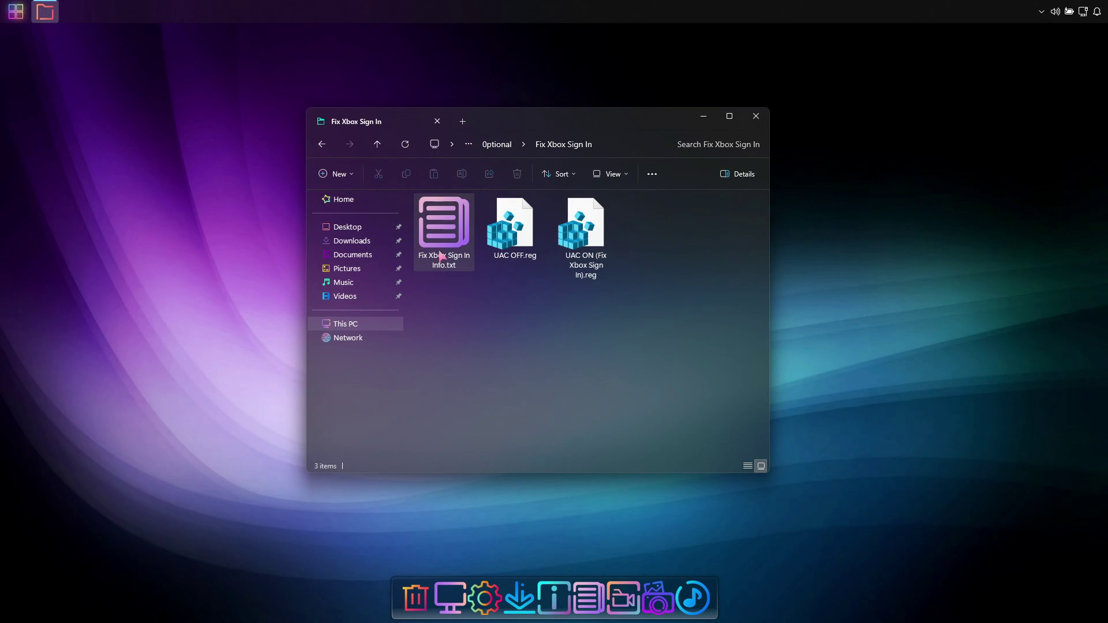
{"action": "double_click", "coordinate": [579, 231]}
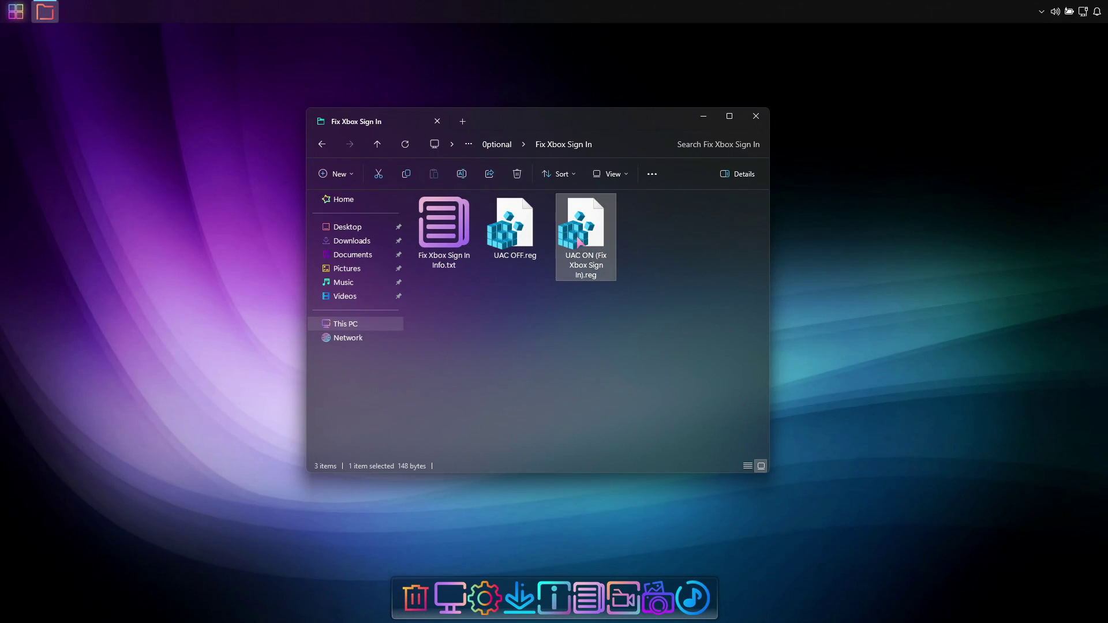
{"action": "left_click", "coordinate": [644, 347]}
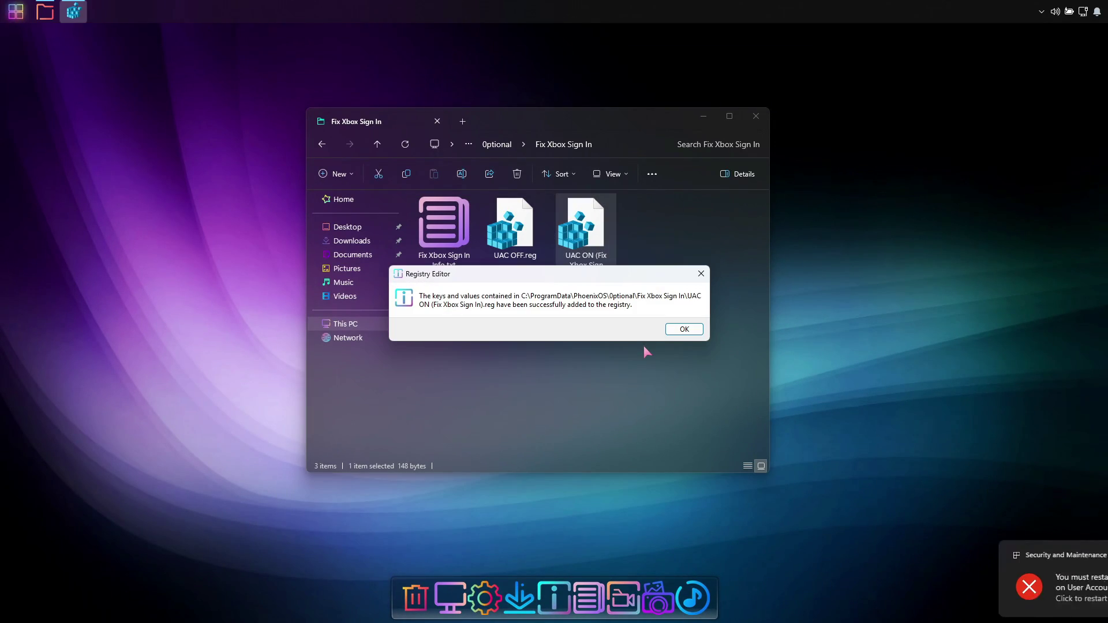
{"action": "left_click", "coordinate": [687, 329]}
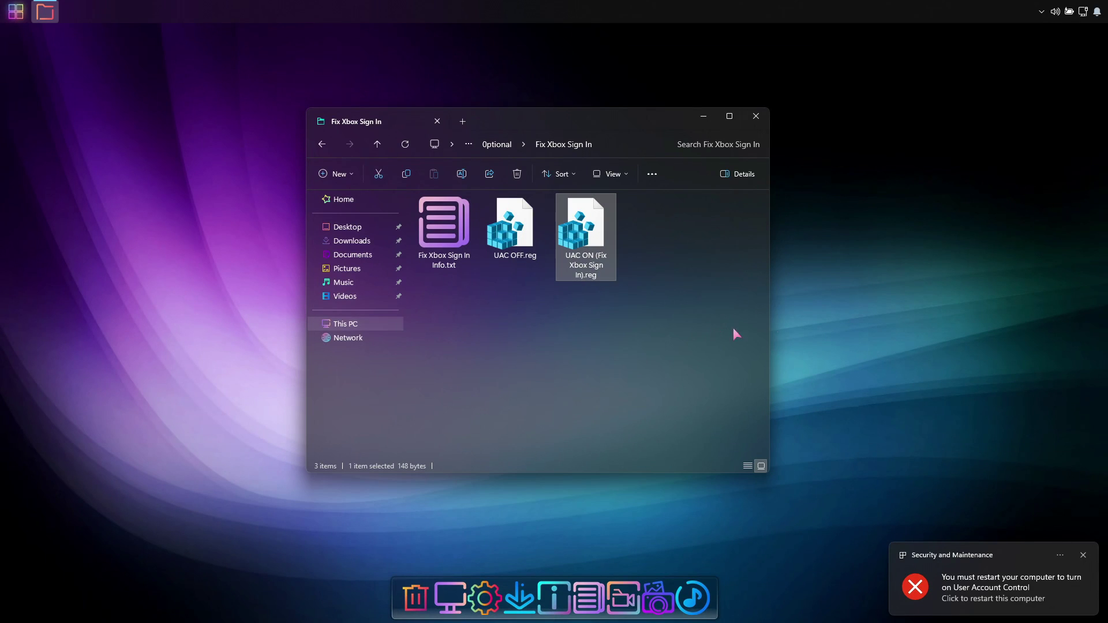
{"action": "left_click", "coordinate": [1082, 555]}
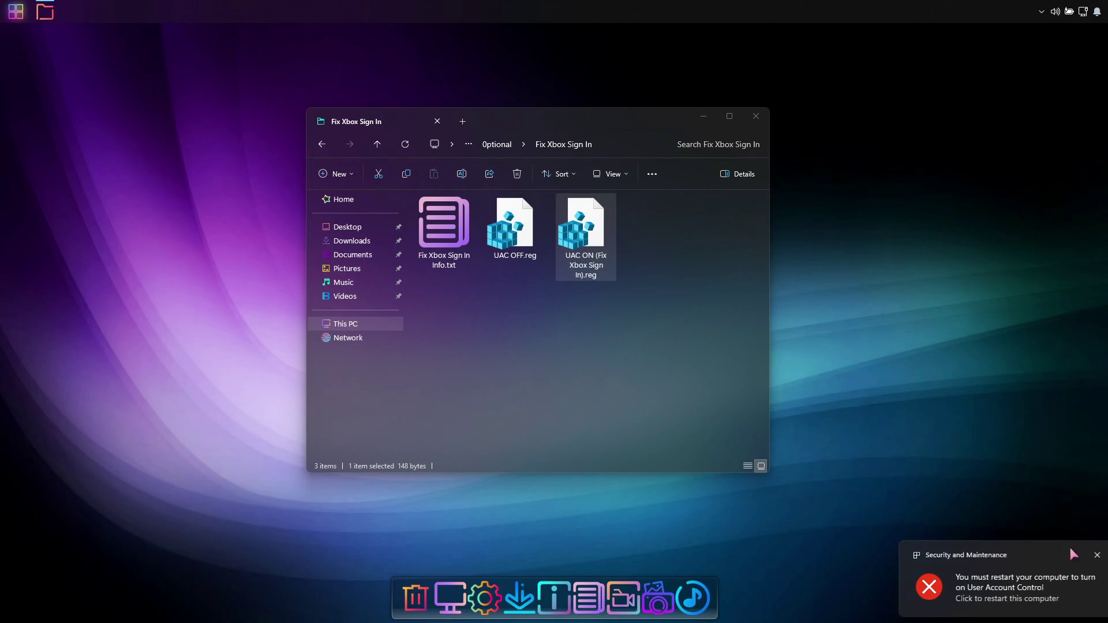
{"action": "left_click", "coordinate": [377, 144]}
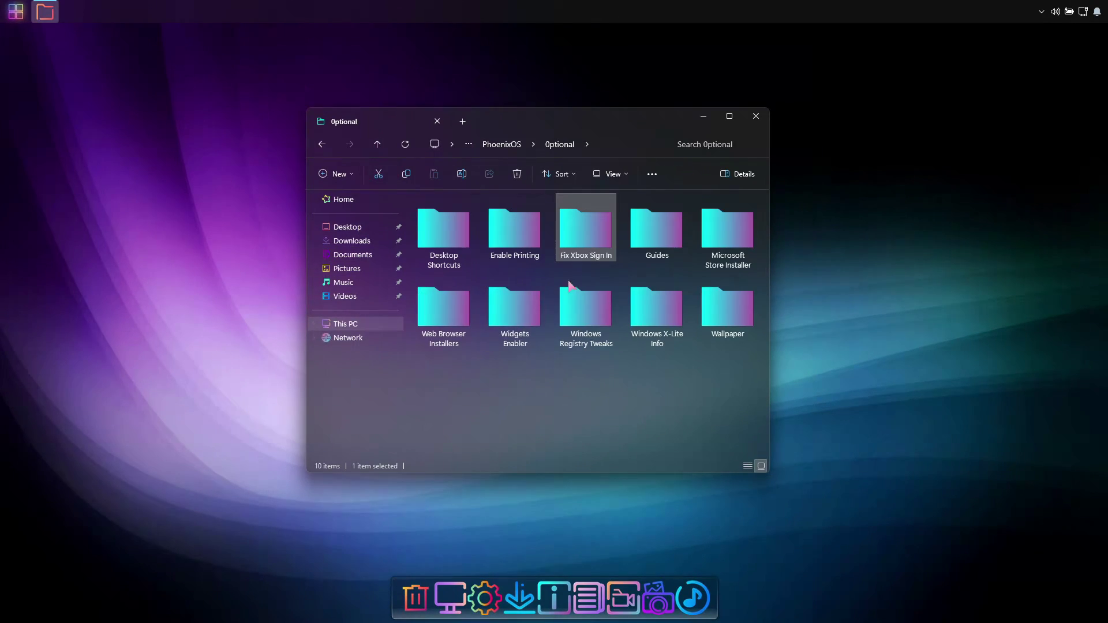
Read through the Our Guides web page from the Guides folder, close the browser and return to the 0ptional folder
{"action": "double_click", "coordinate": [663, 228]}
{"action": "double_click", "coordinate": [445, 223]}
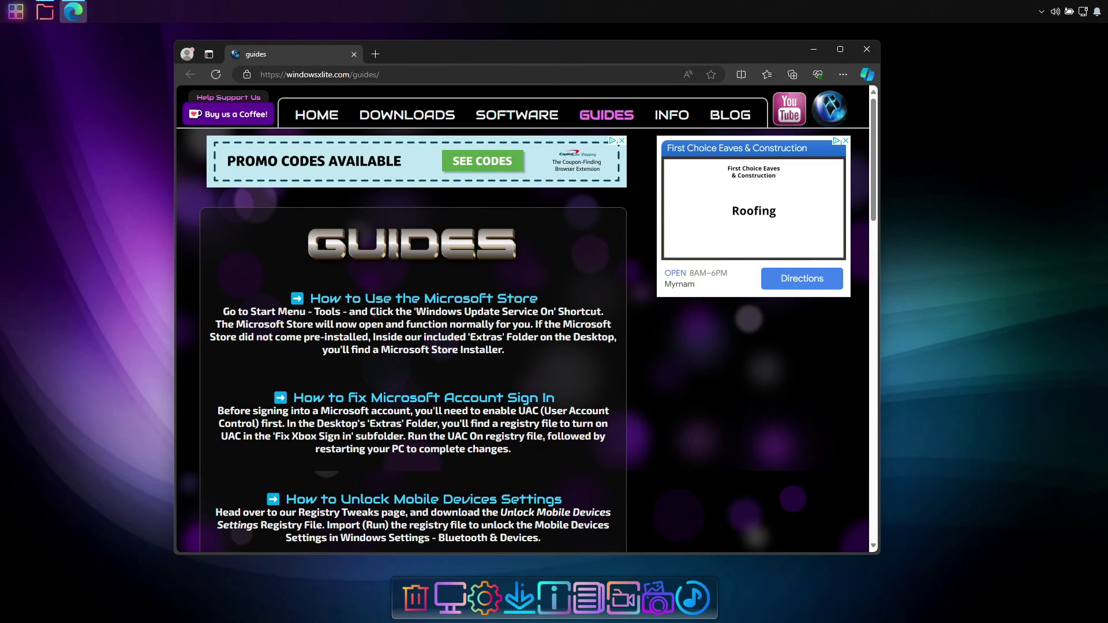
{"action": "left_click_drag", "start_coordinate": [871, 142], "coordinate": [859, 384]}
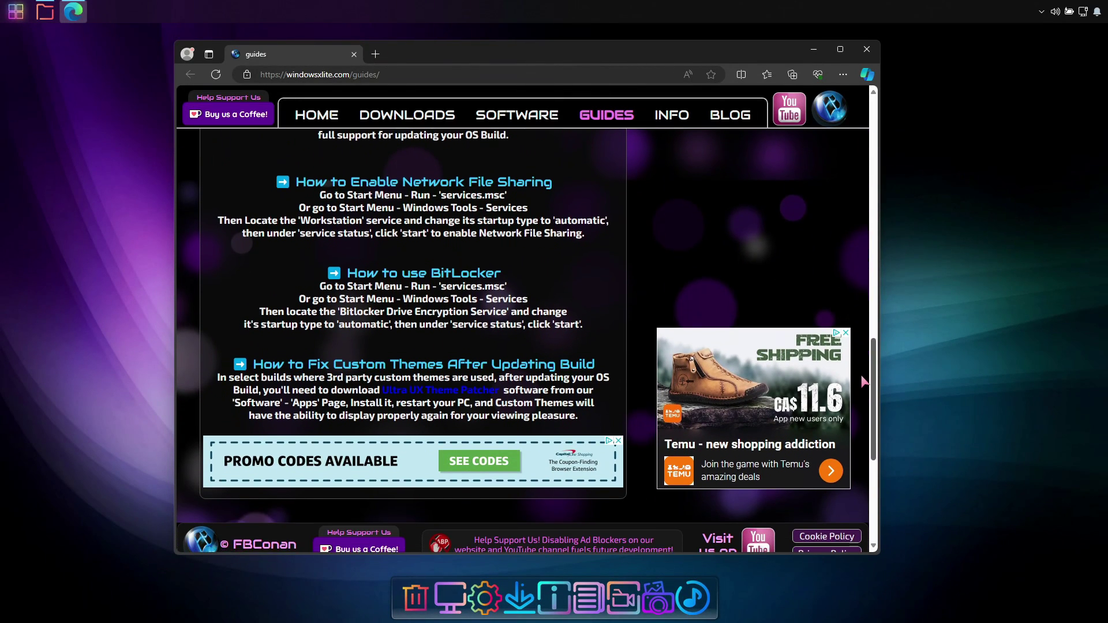
{"action": "left_click", "coordinate": [866, 50]}
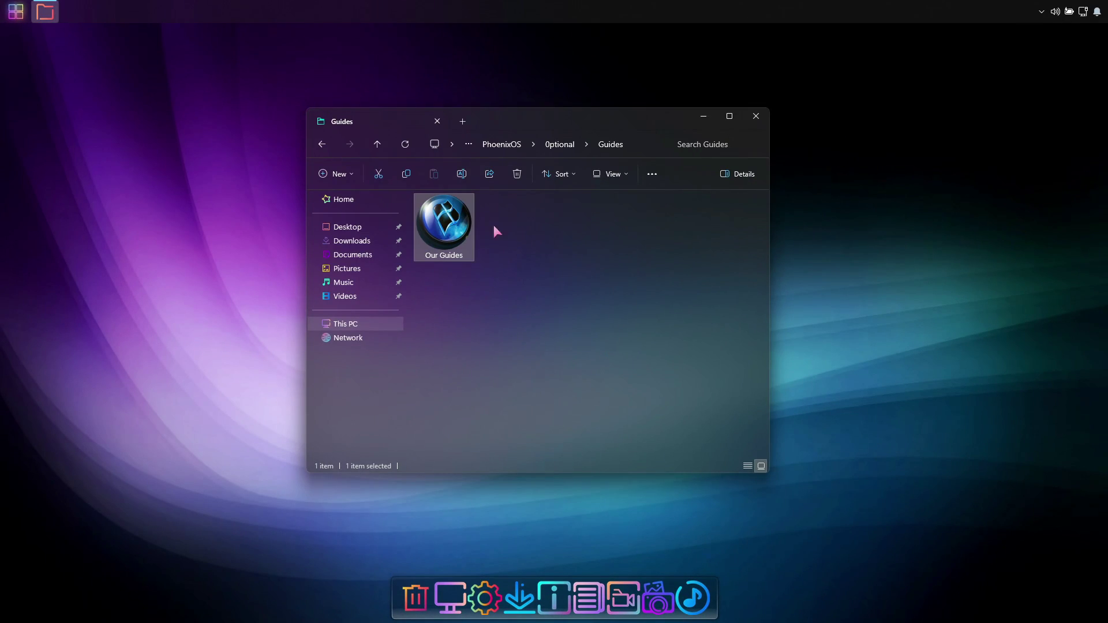
{"action": "left_click", "coordinate": [376, 143]}
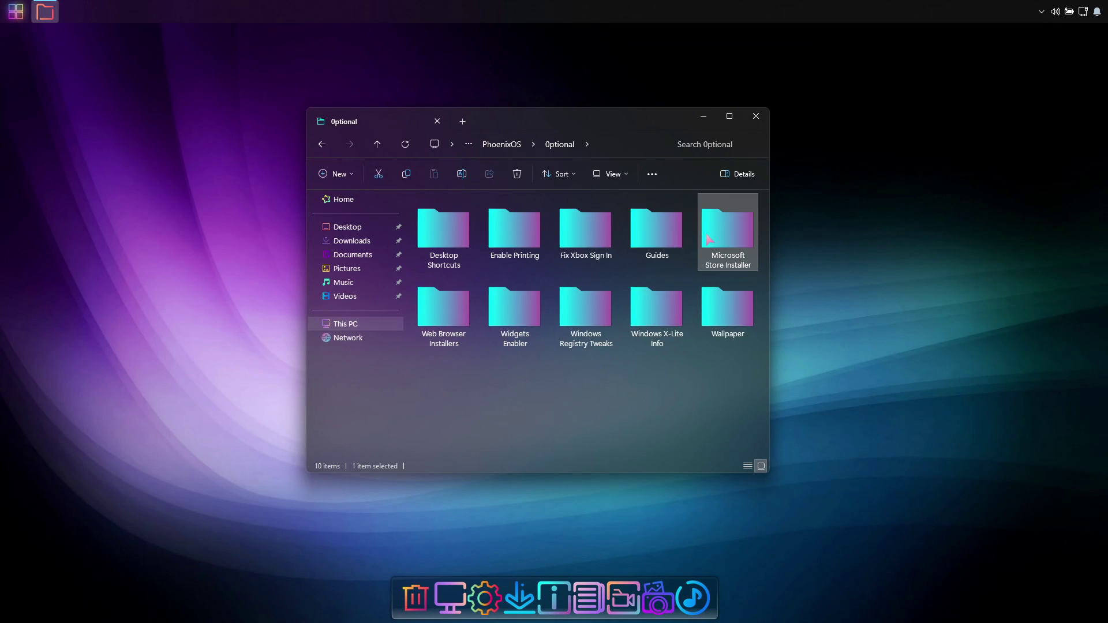
Install Microsoft Store from MS_Store.msix in the Microsoft Store Installer folder and close the installer
{"action": "double_click", "coordinate": [728, 225]}
{"action": "double_click", "coordinate": [462, 258]}
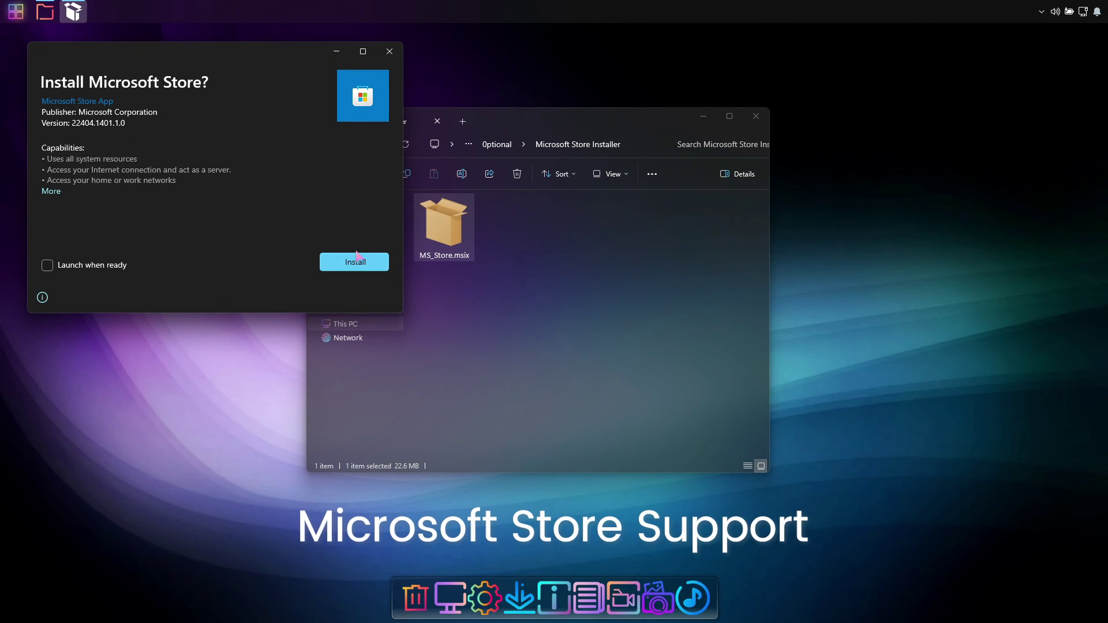
{"action": "left_click", "coordinate": [357, 256]}
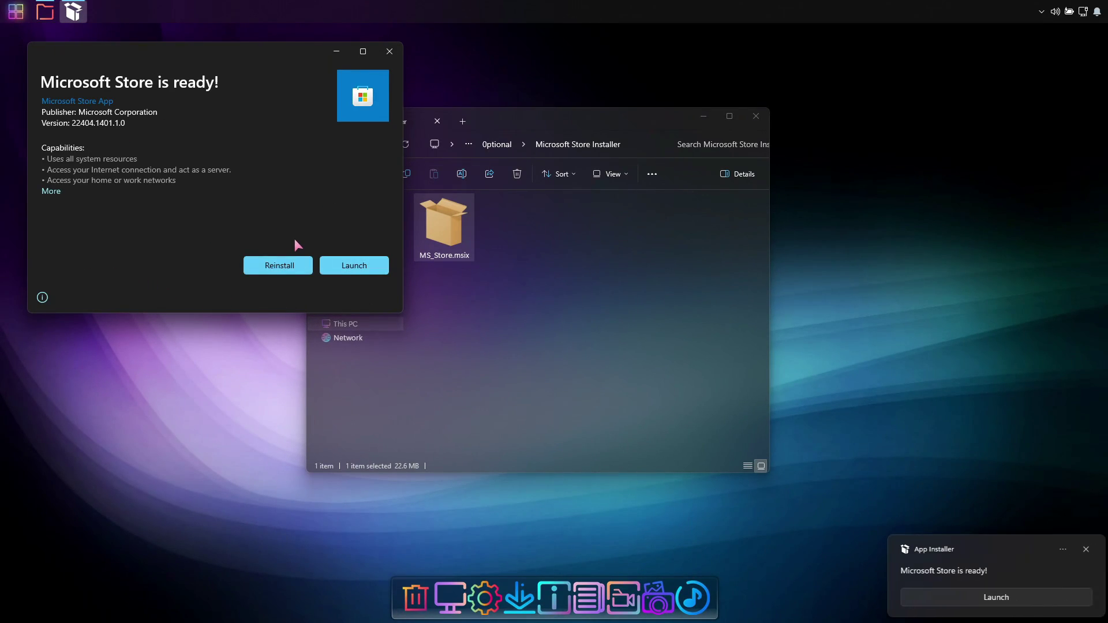
{"action": "left_click", "coordinate": [390, 52]}
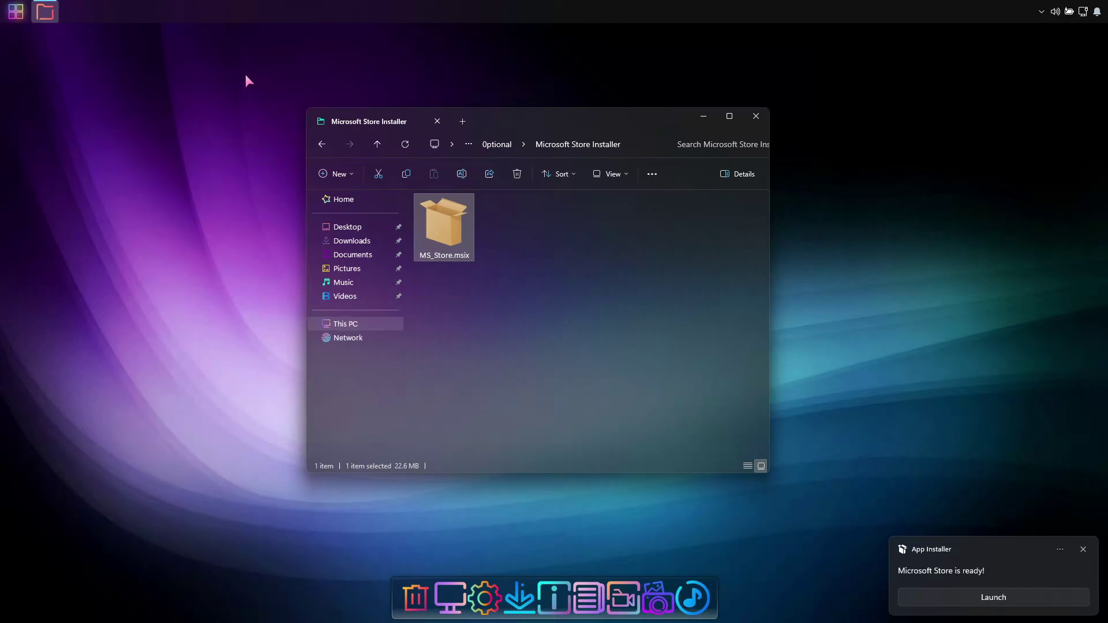
Launch Microsoft Store from the Start menu's Apps folder and move its window toward the middle of the desktop
{"action": "left_click", "coordinate": [19, 16]}
{"action": "left_click", "coordinate": [67, 63]}
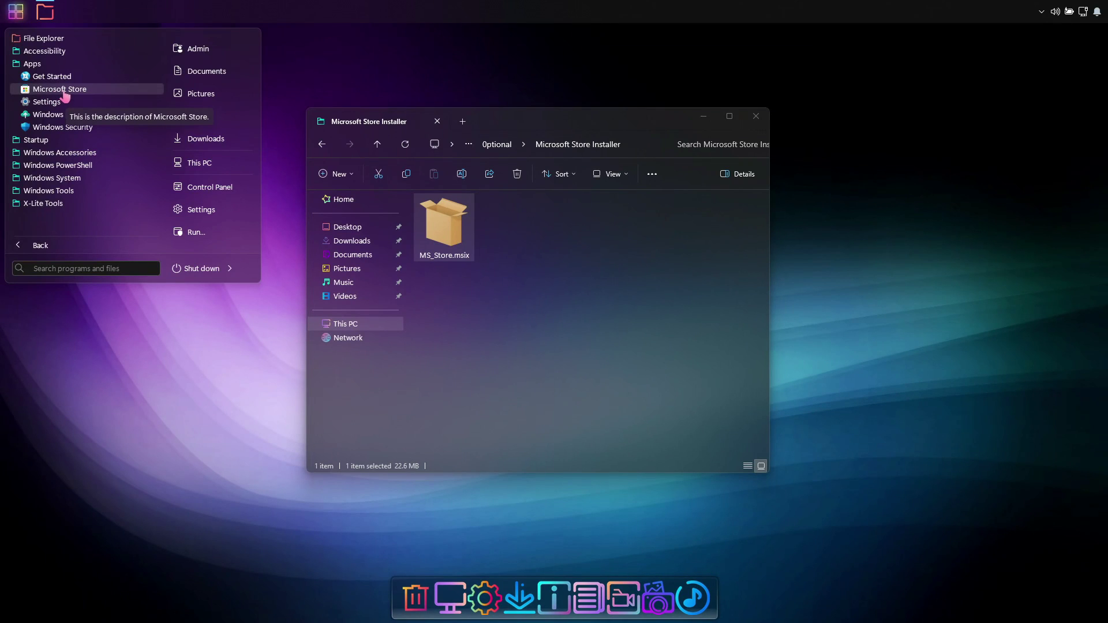
{"action": "left_click", "coordinate": [64, 90]}
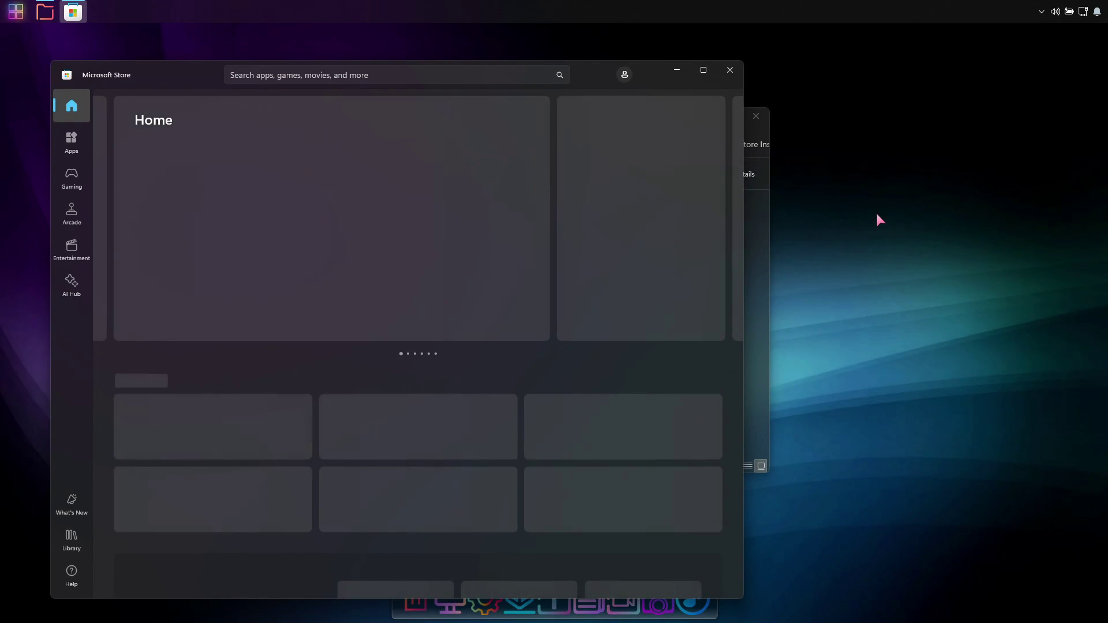
{"action": "left_click_drag", "start_coordinate": [589, 68], "coordinate": [718, 49]}
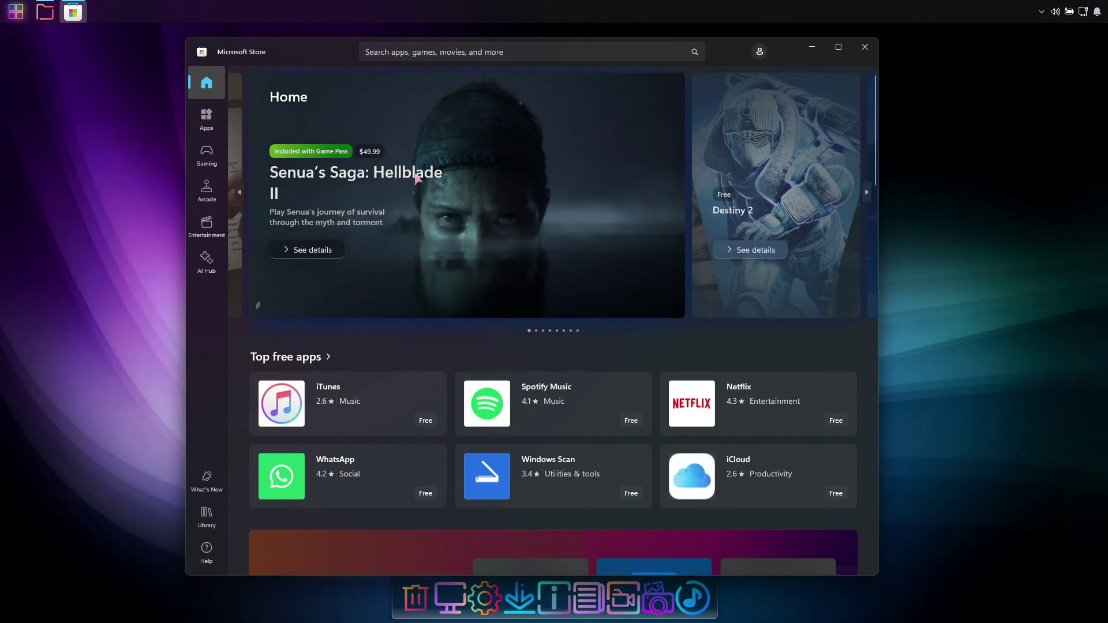
View the Settings, Apps and Library pages of Microsoft Store
{"action": "left_click", "coordinate": [760, 51]}
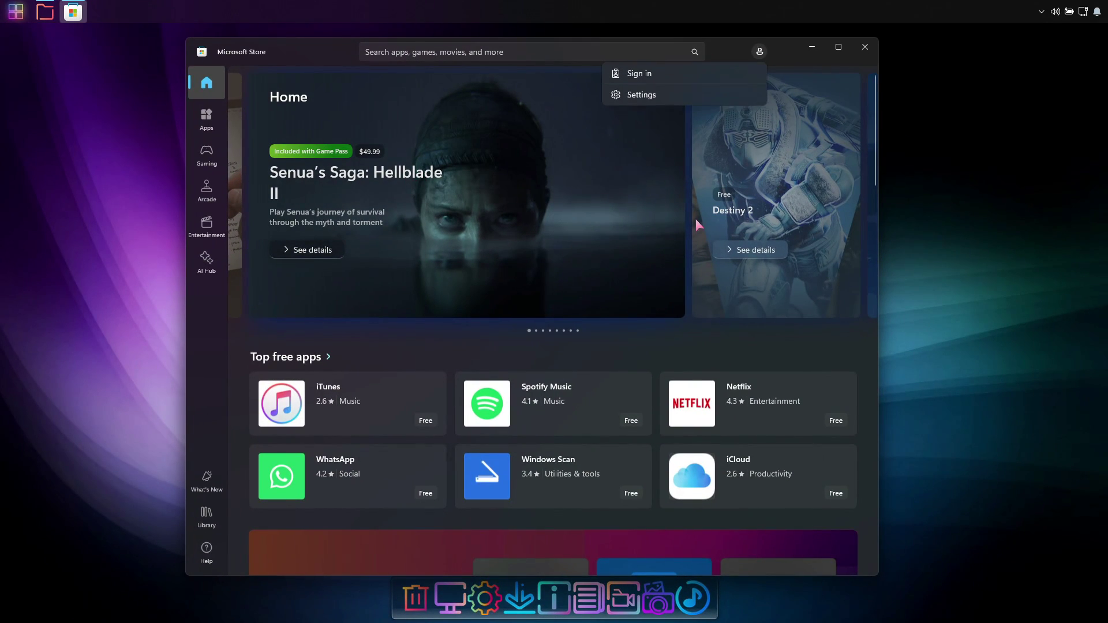
{"action": "left_click", "coordinate": [671, 94]}
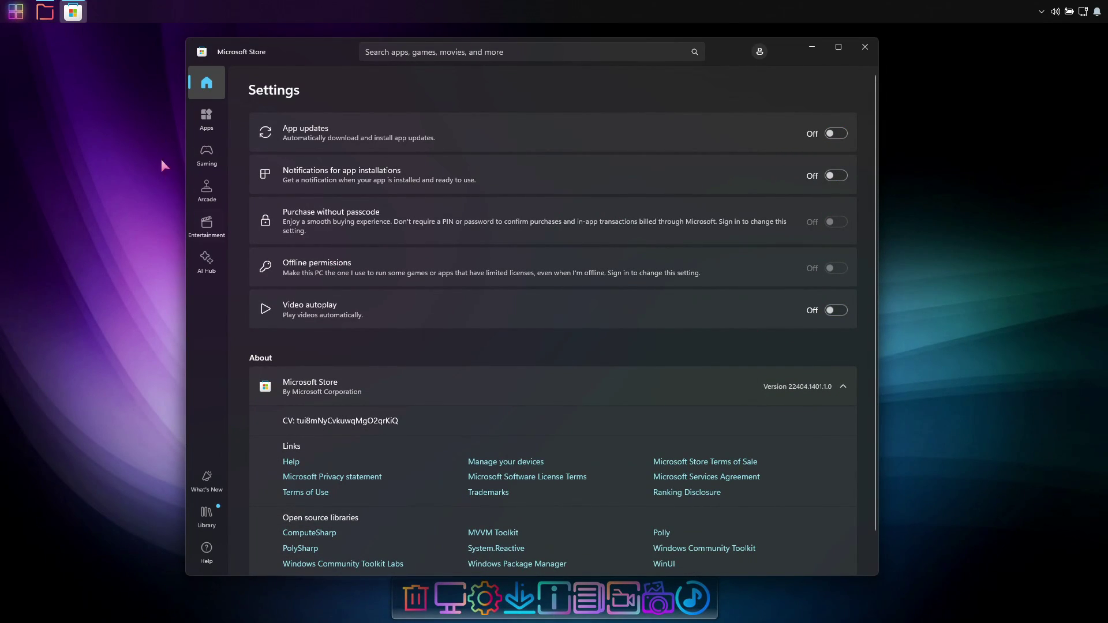
{"action": "left_click", "coordinate": [206, 121]}
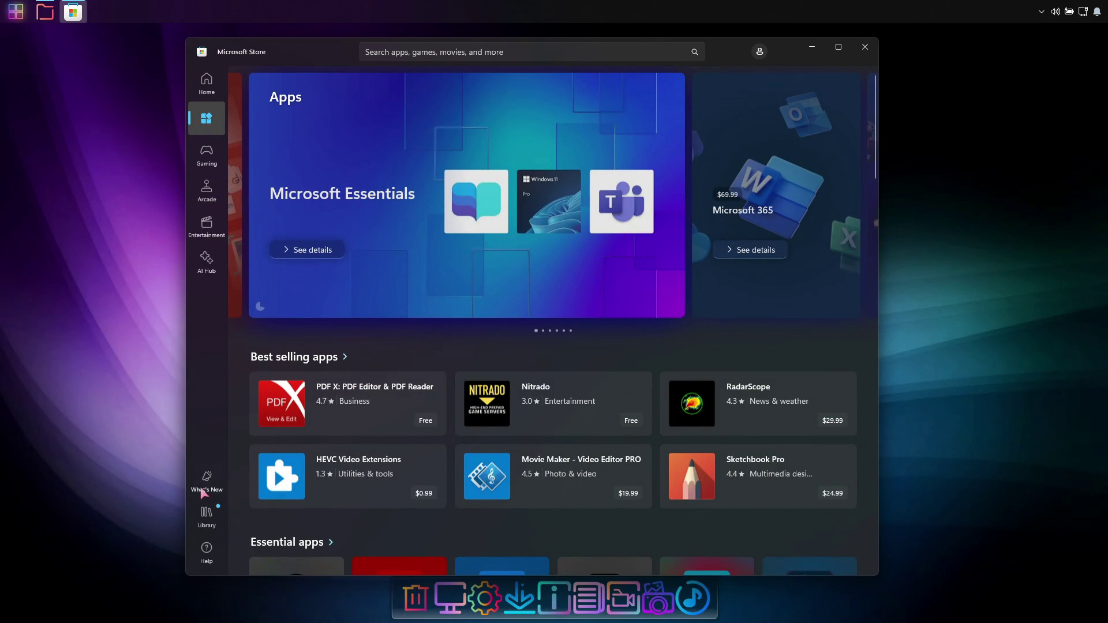
{"action": "left_click", "coordinate": [206, 513]}
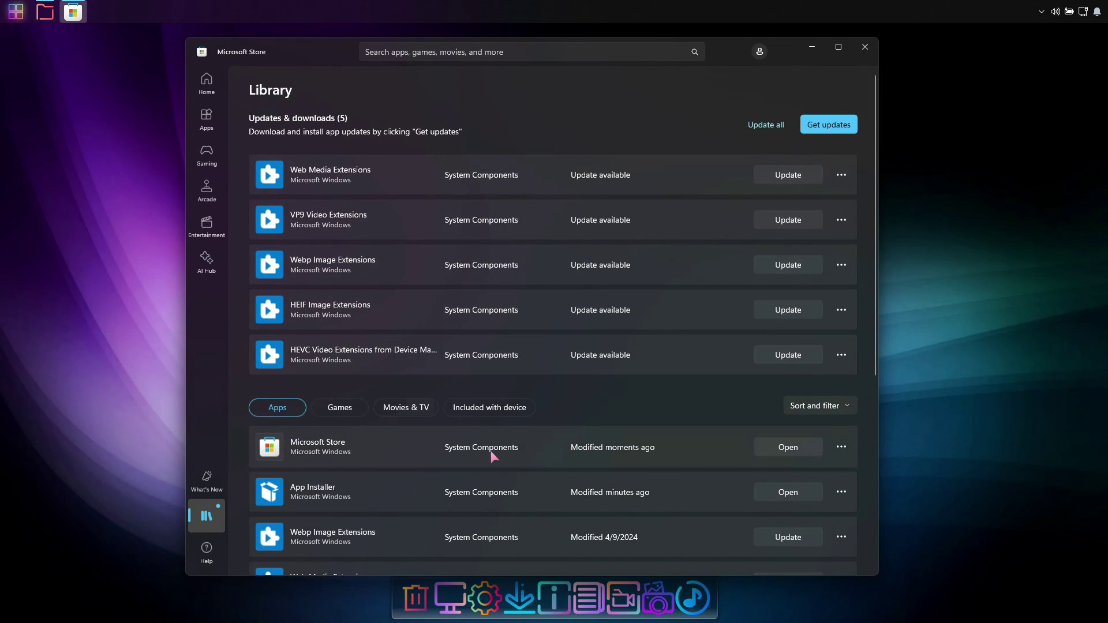
Search the store for "notepad" and start installing Windows Notepad from Microsoft Corporation
{"action": "left_click_drag", "start_coordinate": [877, 218], "coordinate": [878, 138]}
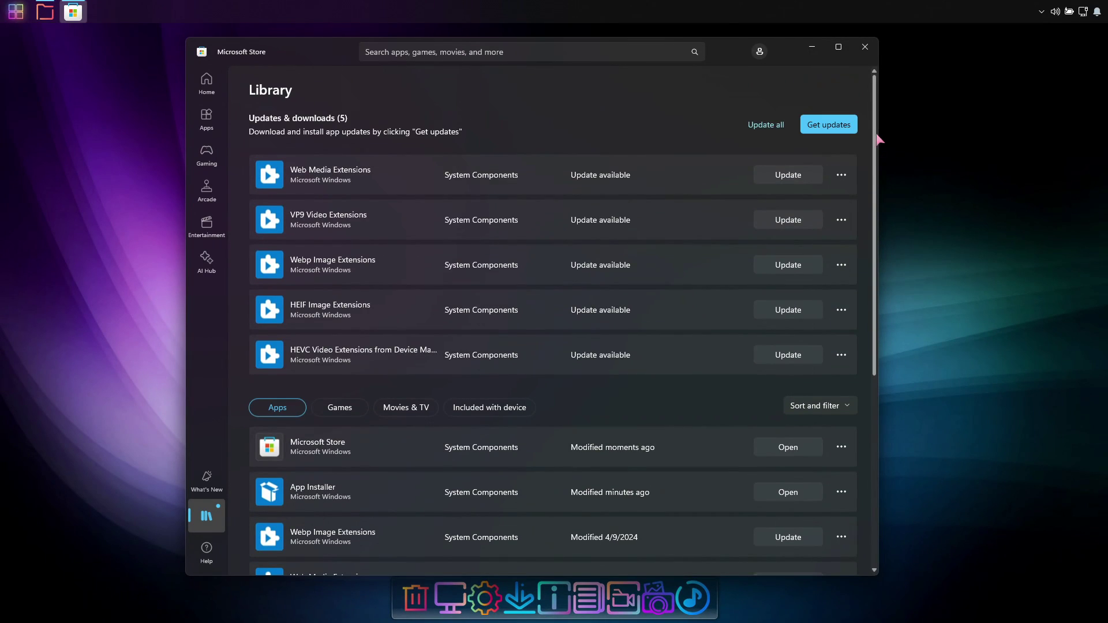
{"action": "left_click", "coordinate": [575, 57]}
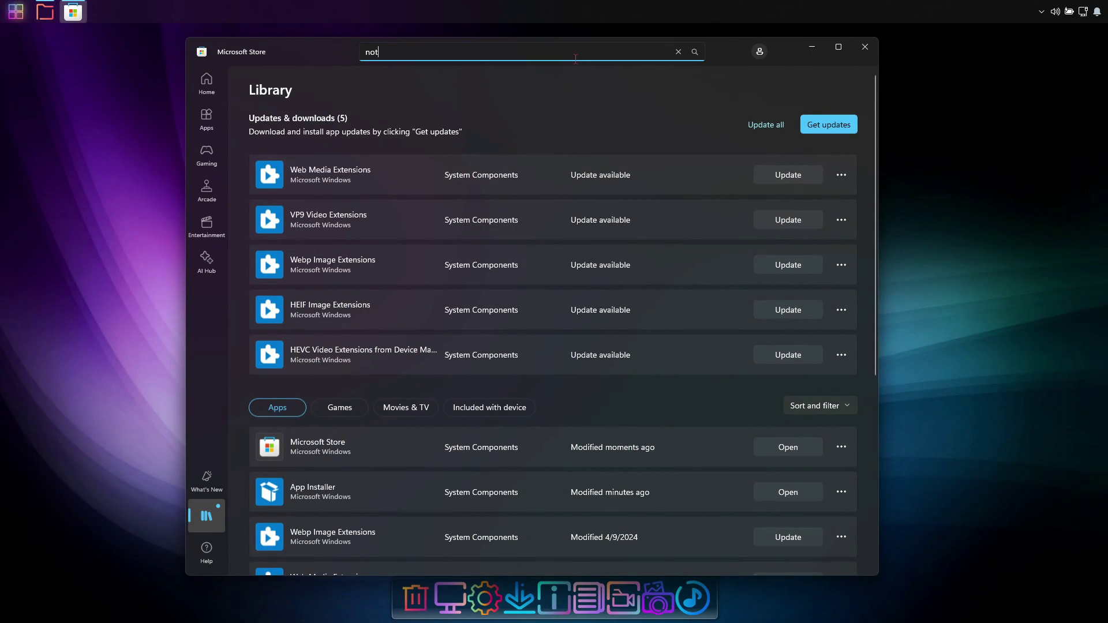
{"action": "type", "text": "notea"}
{"action": "key", "text": "BackSpace"}
{"action": "type", "text": "pad"}
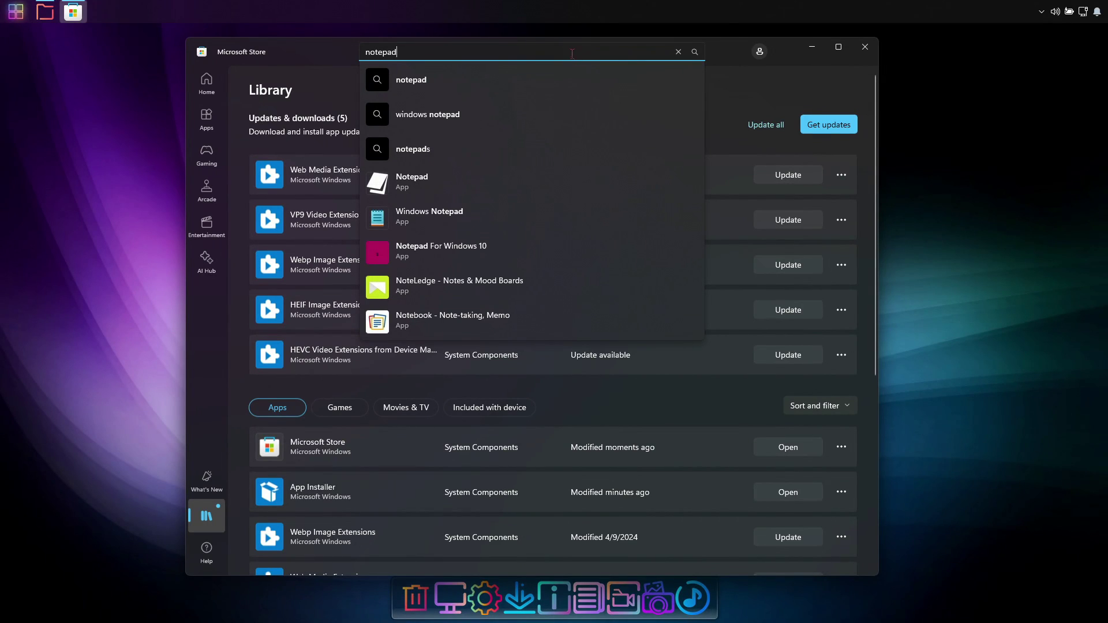
{"action": "left_click", "coordinate": [428, 217]}
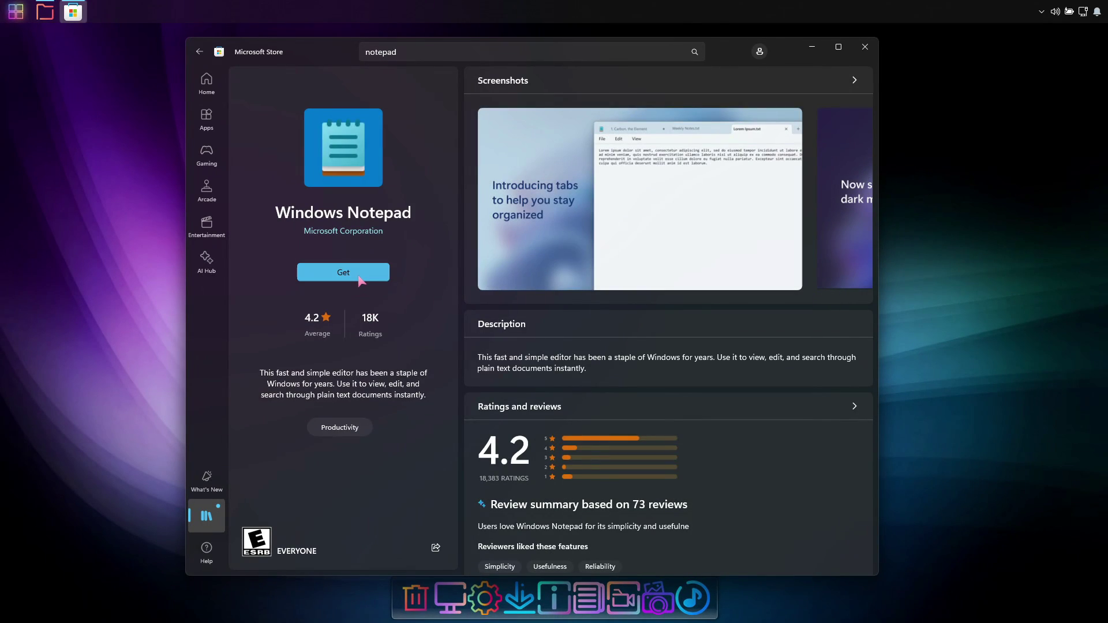
{"action": "left_click", "coordinate": [360, 281]}
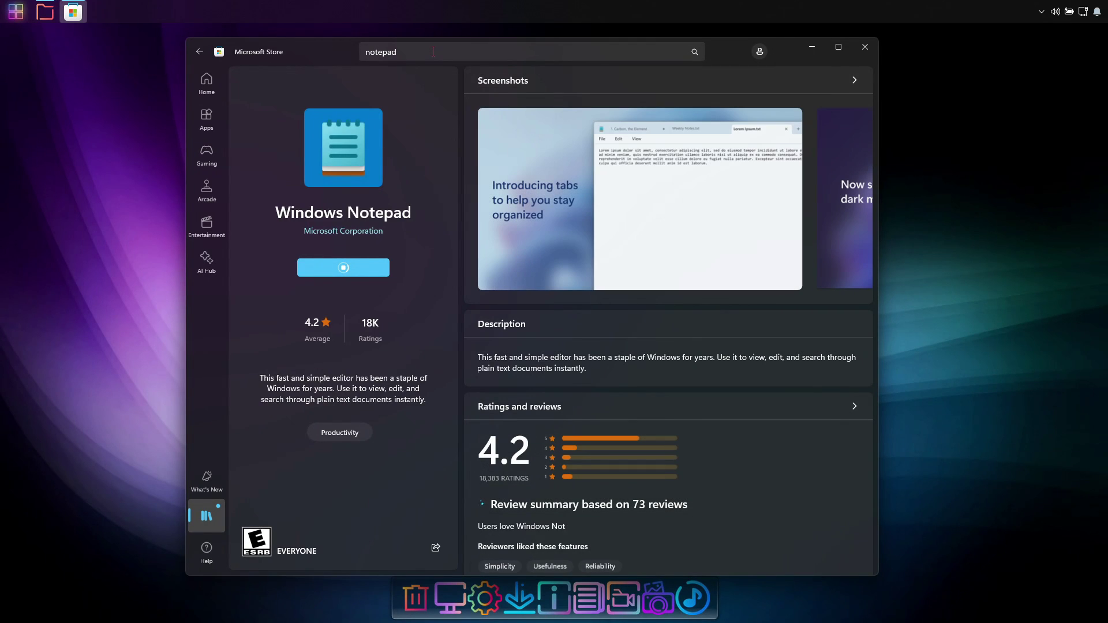
Search the store for "calculator" and start installing Windows Calculator
{"action": "left_click", "coordinate": [433, 51]}
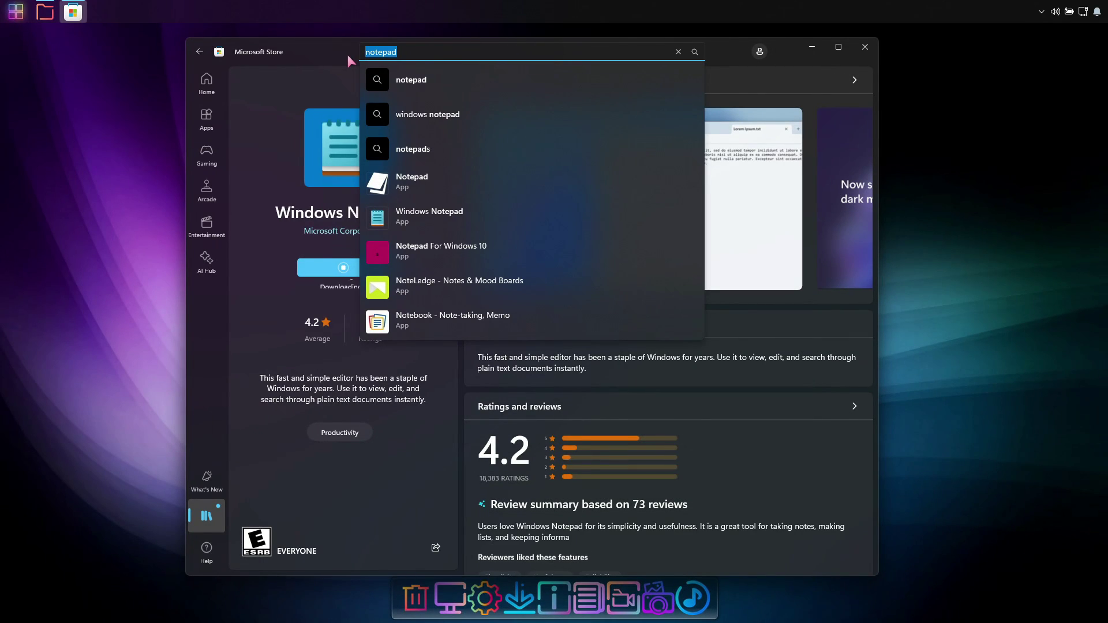
{"action": "type", "text": "calculator"}
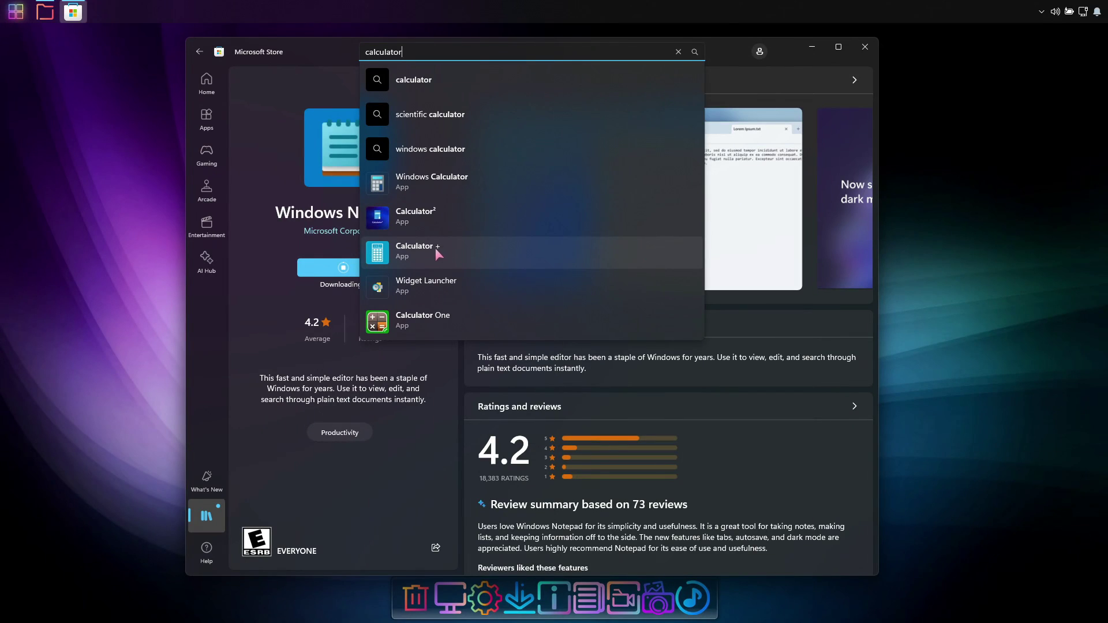
{"action": "left_click", "coordinate": [420, 177]}
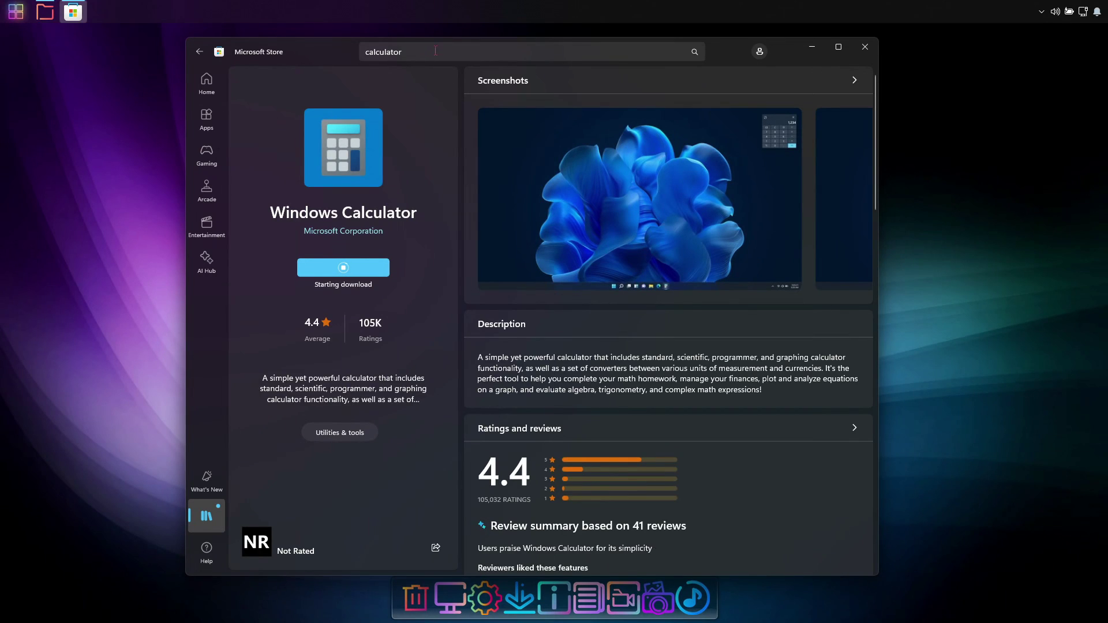
Search the store for "camera", install Windows Camera and close Microsoft Store
{"action": "left_click", "coordinate": [436, 51]}
{"action": "type", "text": "camera"}
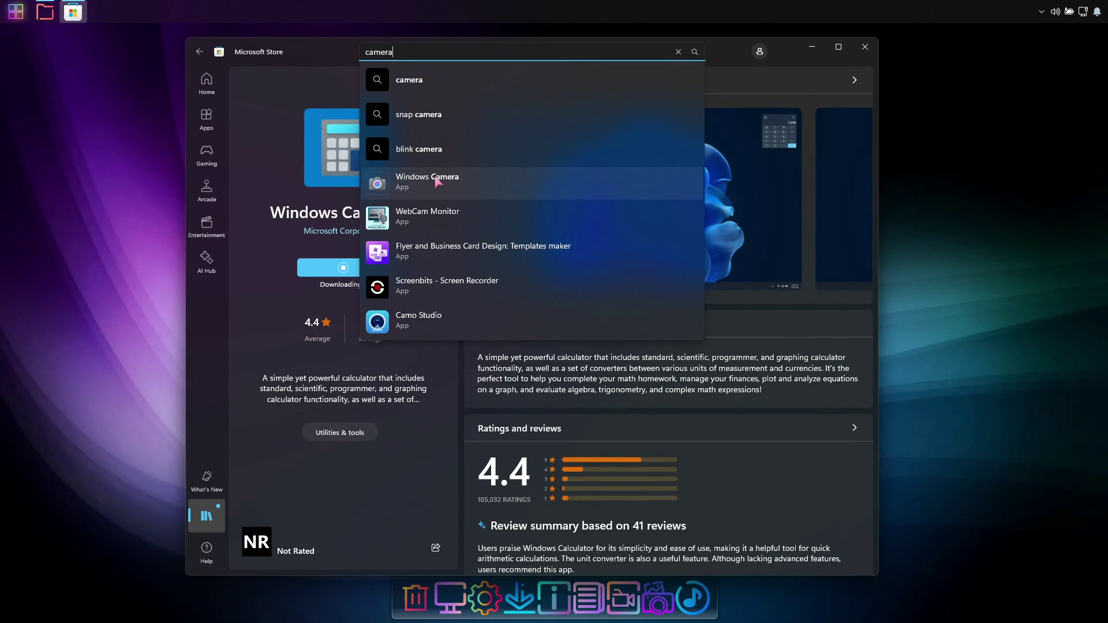
{"action": "left_click", "coordinate": [437, 181]}
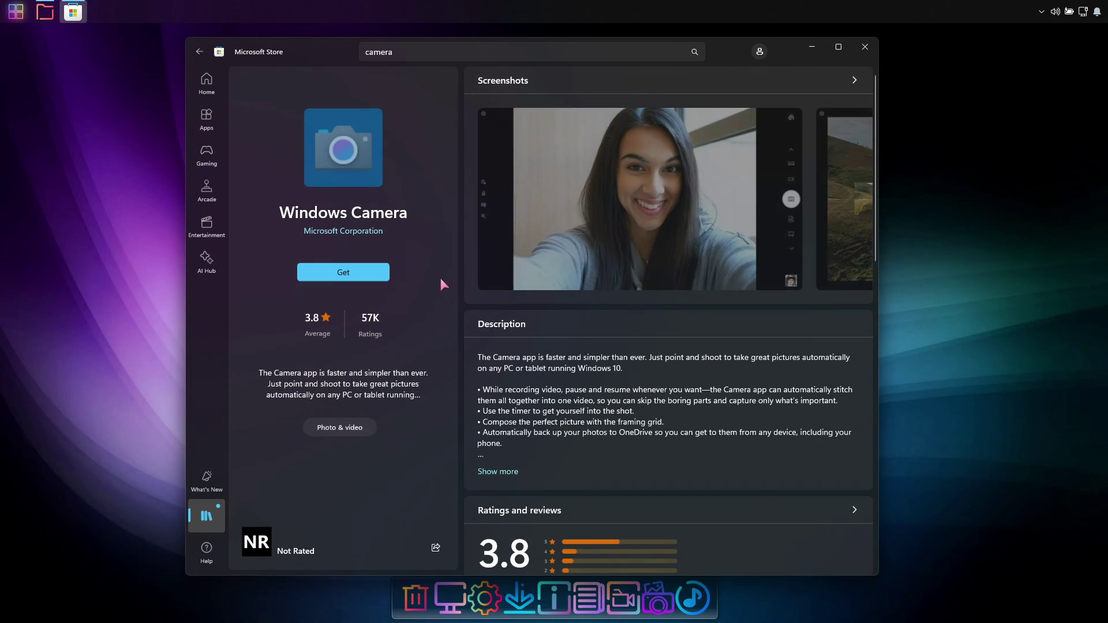
{"action": "left_click", "coordinate": [348, 275]}
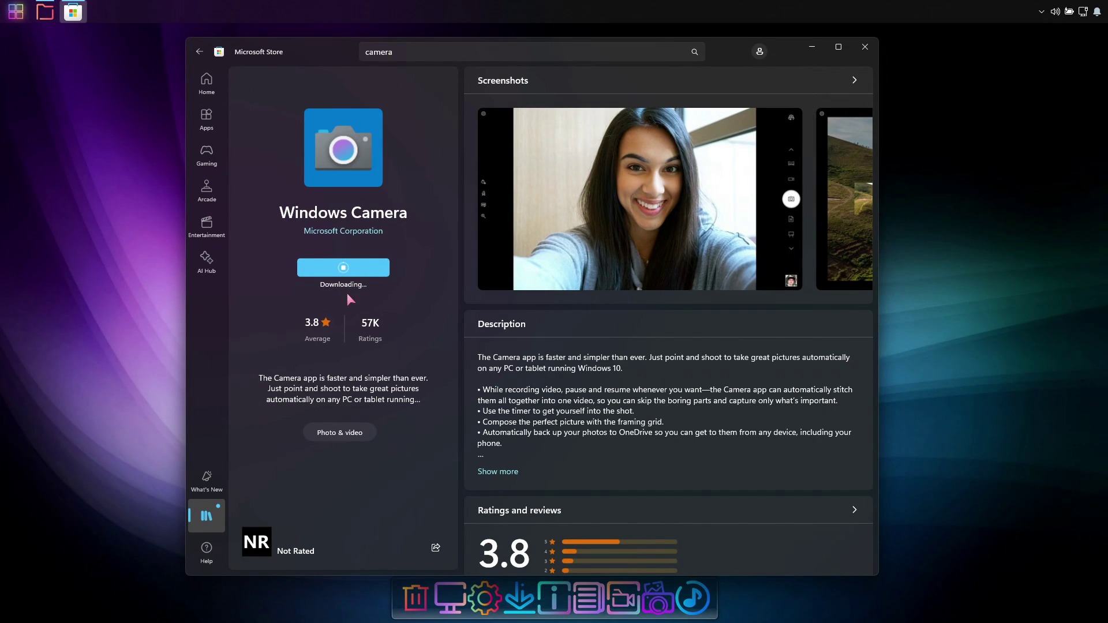
{"action": "left_click", "coordinate": [902, 197]}
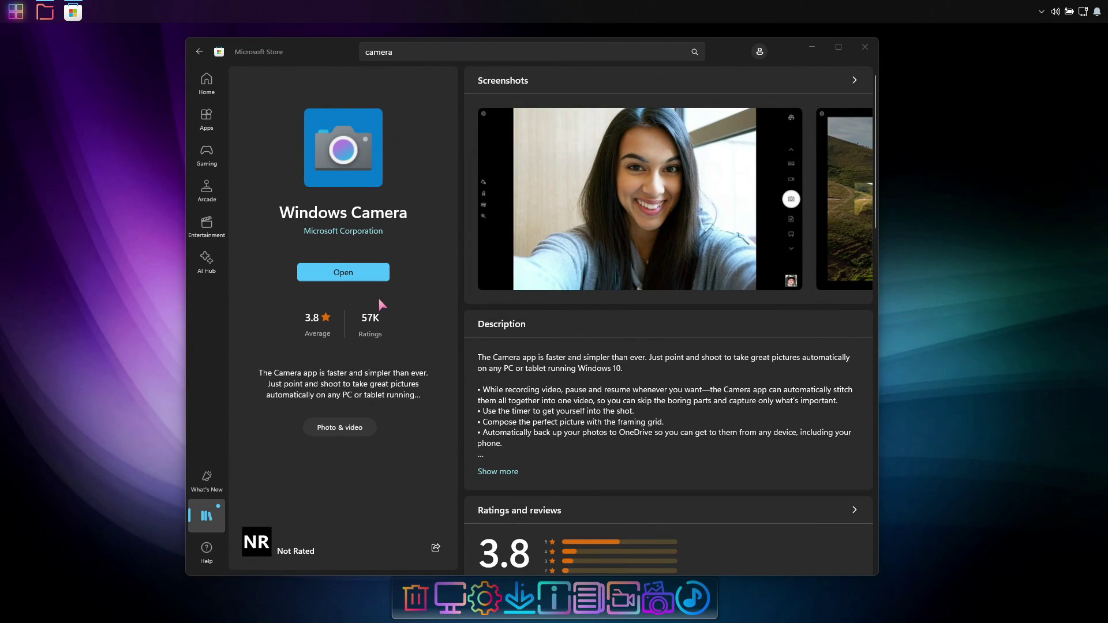
{"action": "left_click", "coordinate": [865, 47]}
{"action": "left_click", "coordinate": [108, 168]}
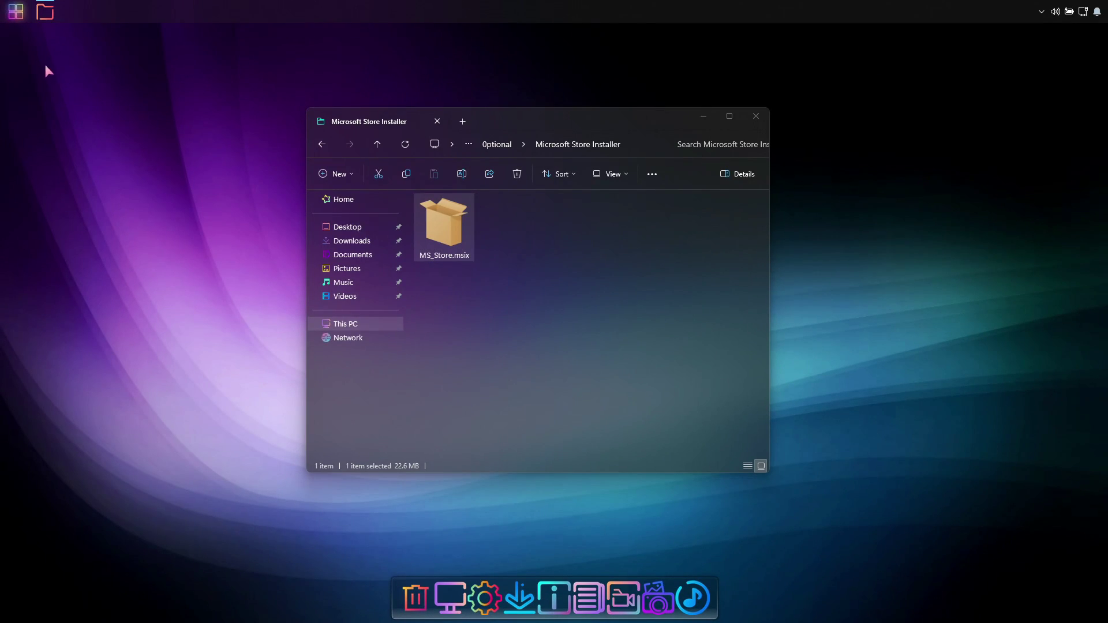
Launch Calculator from the Apps folder of the Start menu
{"action": "left_click", "coordinate": [20, 14]}
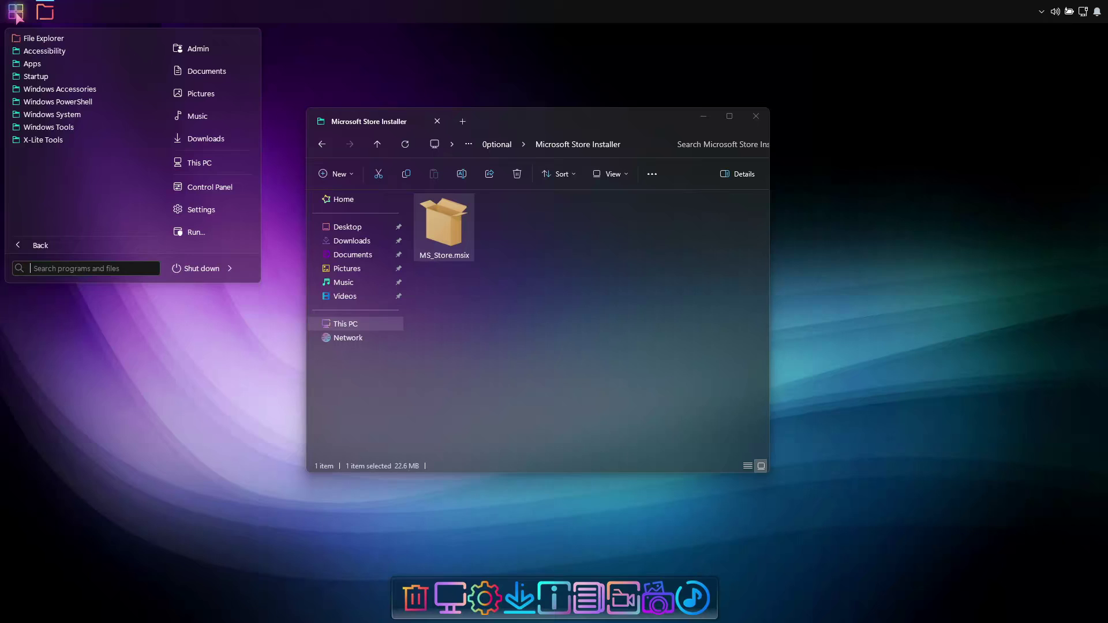
{"action": "left_click", "coordinate": [32, 63]}
{"action": "left_click", "coordinate": [46, 78]}
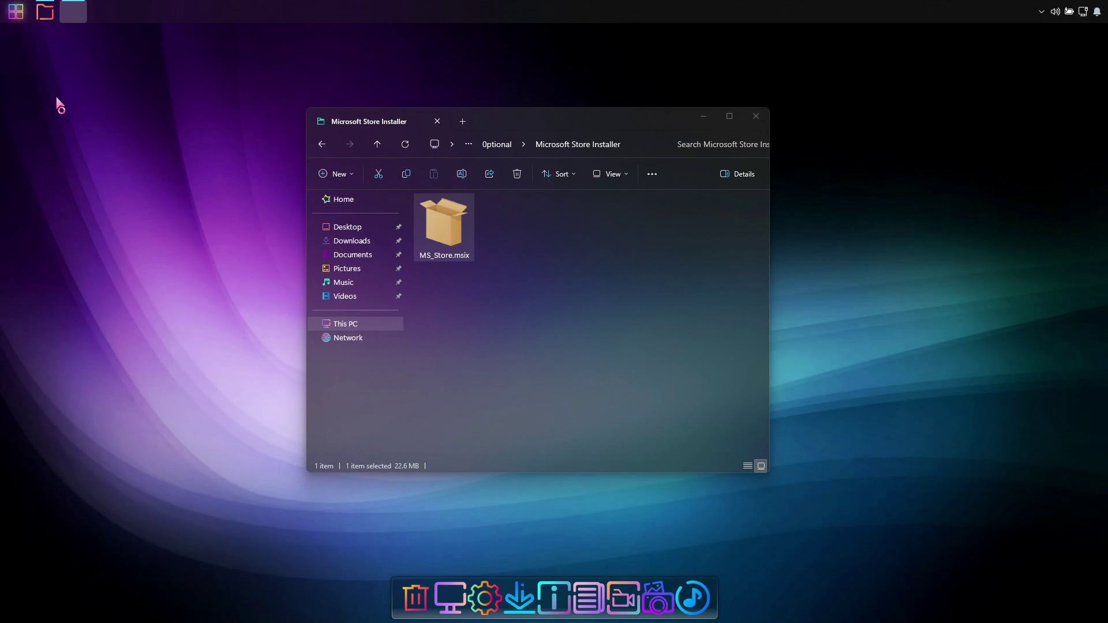
Launch Notepad from the Start menu's Apps folder, fit its window beside Calculator and dismiss the autosave tip
{"action": "left_click", "coordinate": [15, 12]}
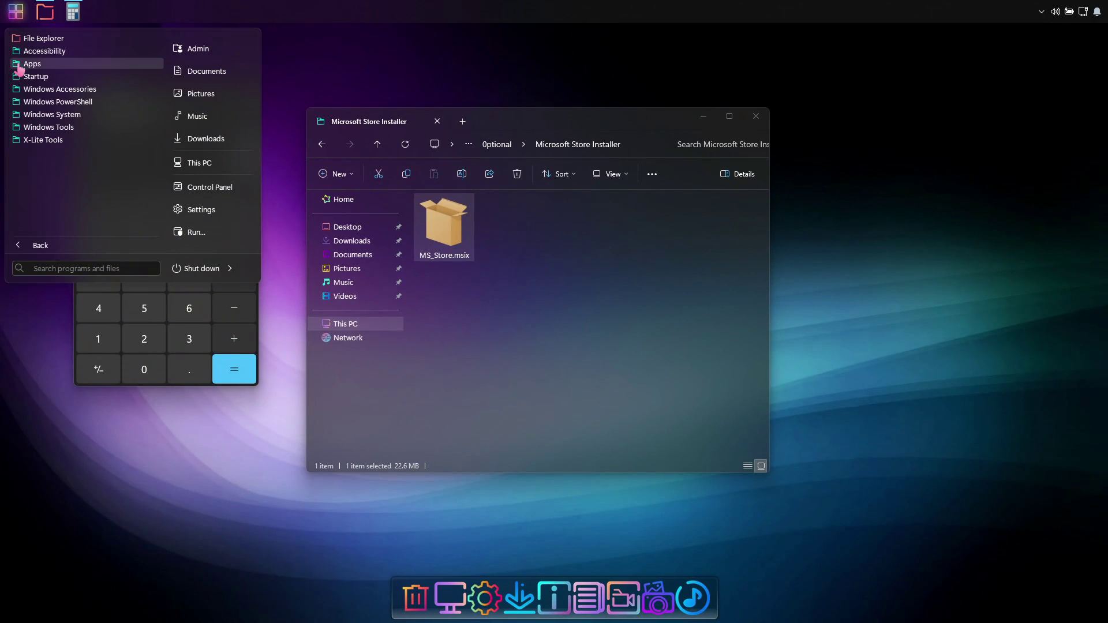
{"action": "left_click", "coordinate": [34, 64]}
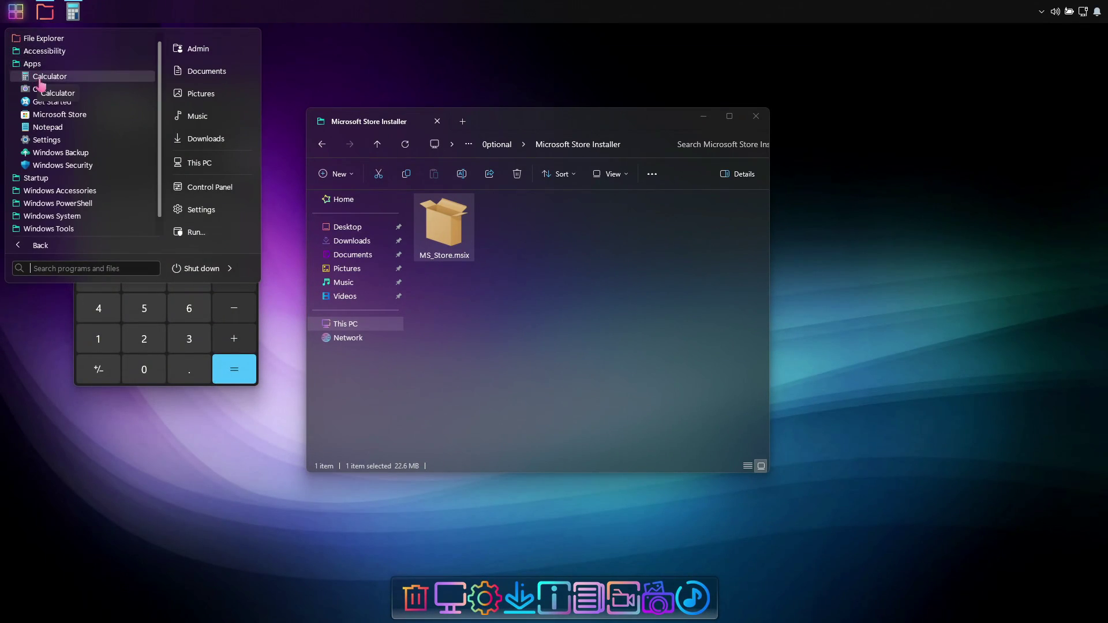
{"action": "left_click", "coordinate": [43, 125]}
{"action": "left_click_drag", "start_coordinate": [506, 113], "coordinate": [710, 89]}
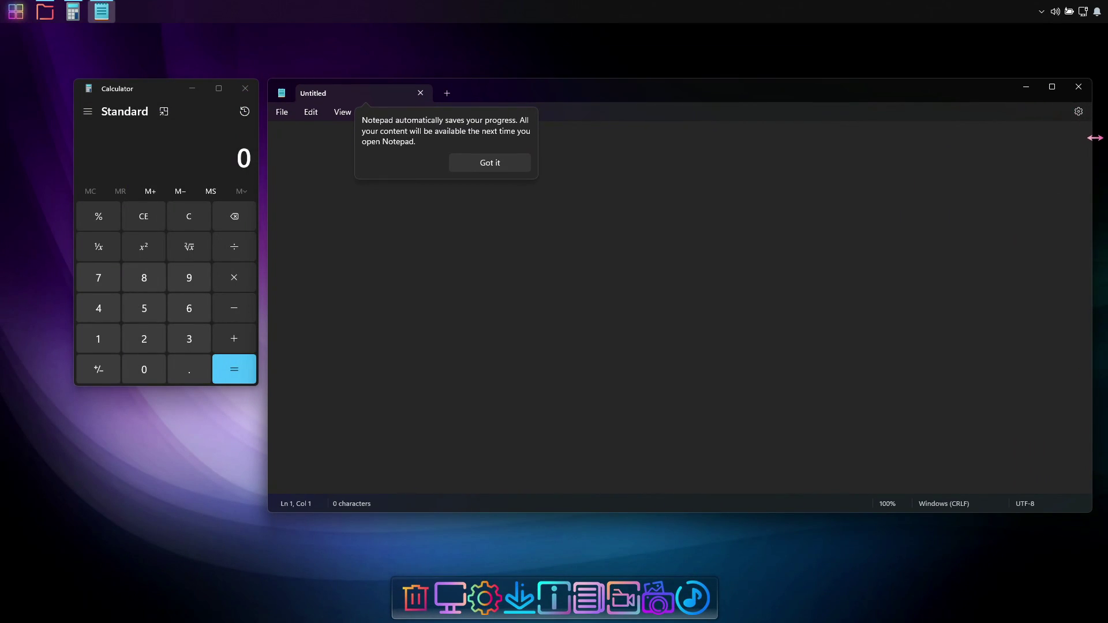
{"action": "left_click_drag", "start_coordinate": [1094, 138], "coordinate": [892, 154]}
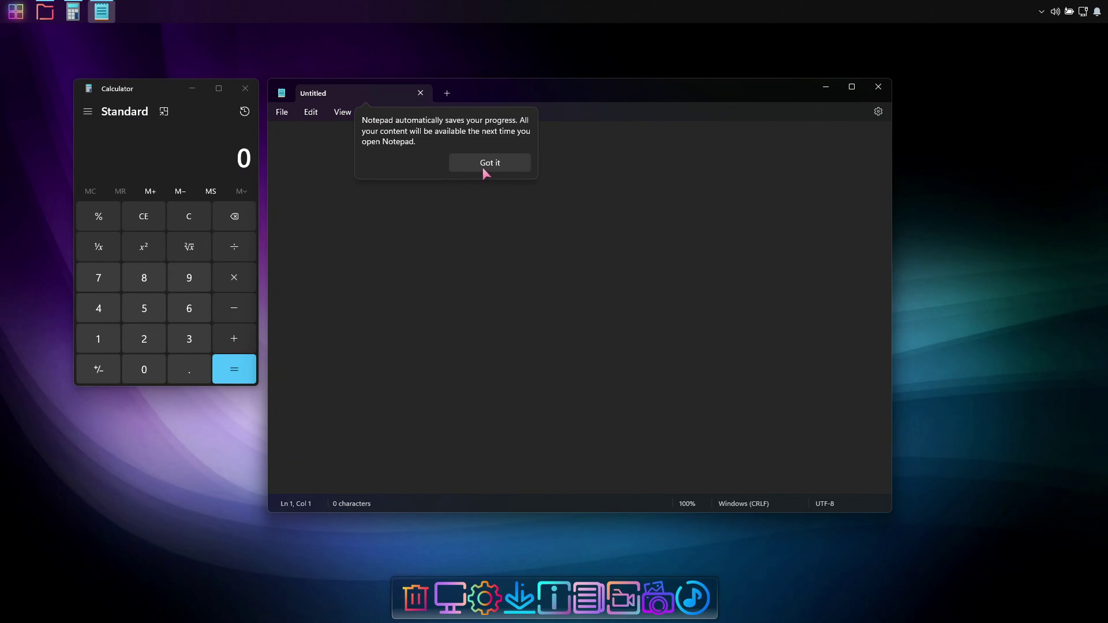
{"action": "left_click", "coordinate": [488, 163]}
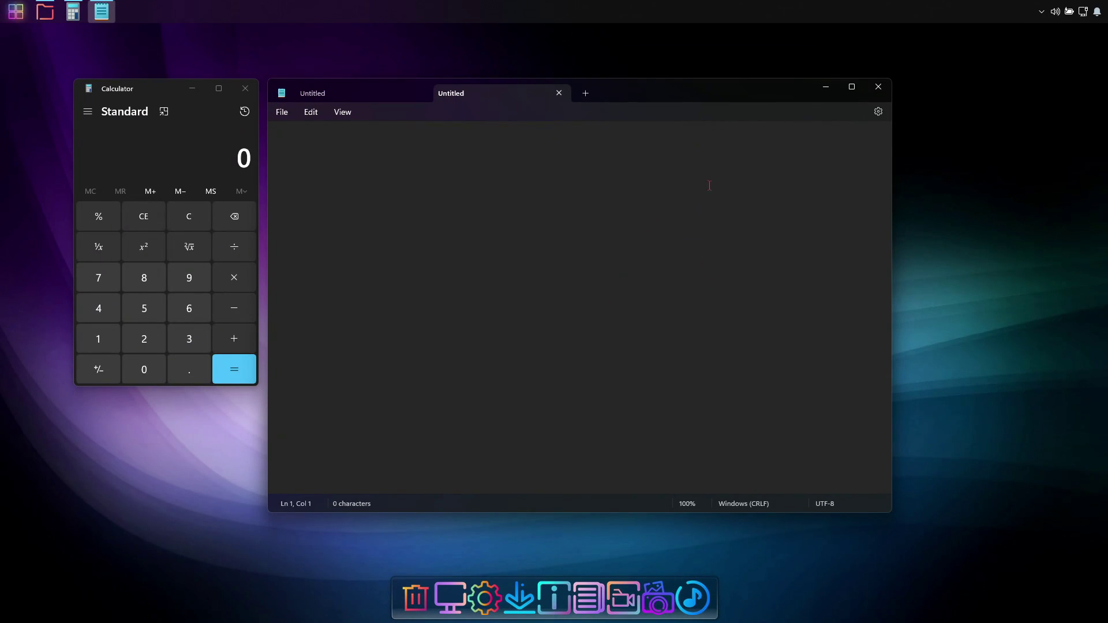
View Notepad's Settings page, including its version information, and close both Notepad and Calculator
{"action": "left_click", "coordinate": [878, 112]}
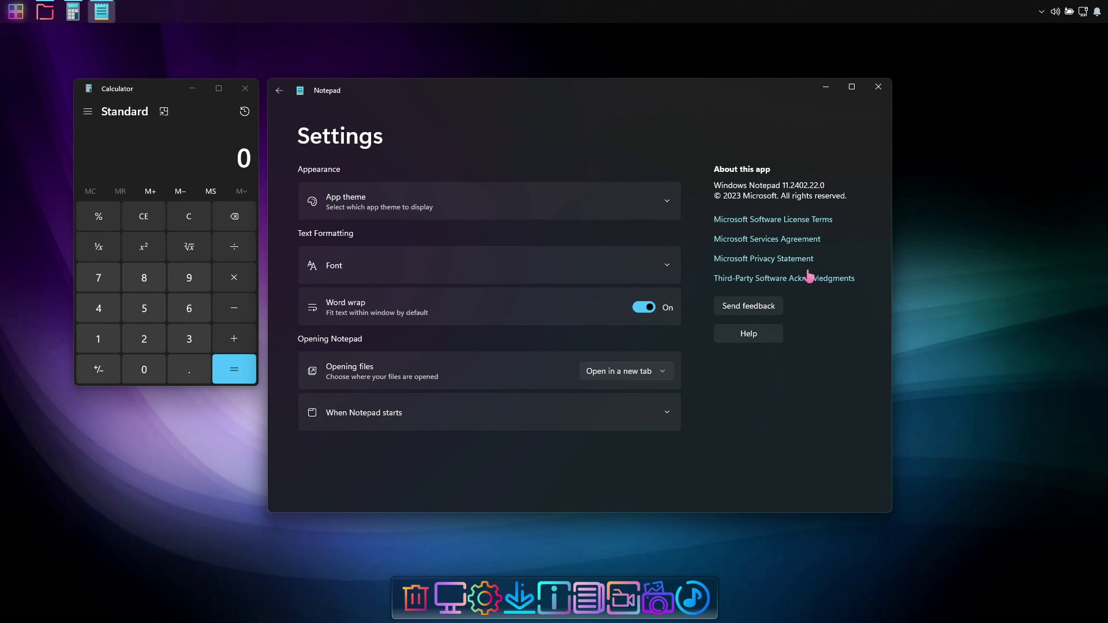
{"action": "left_click", "coordinate": [877, 87]}
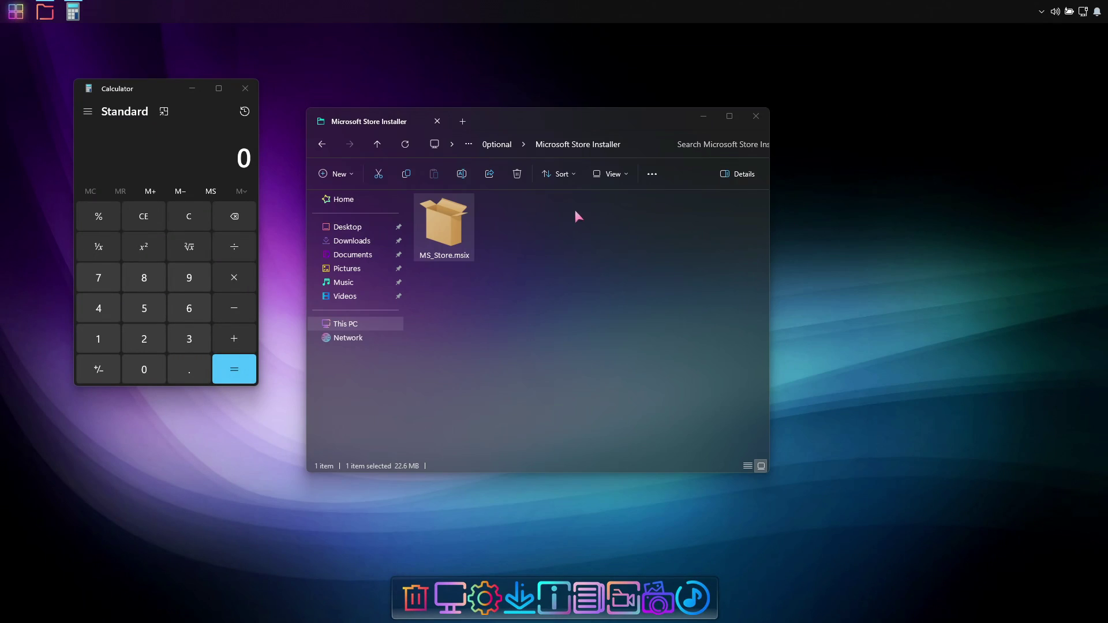
{"action": "left_click", "coordinate": [246, 90]}
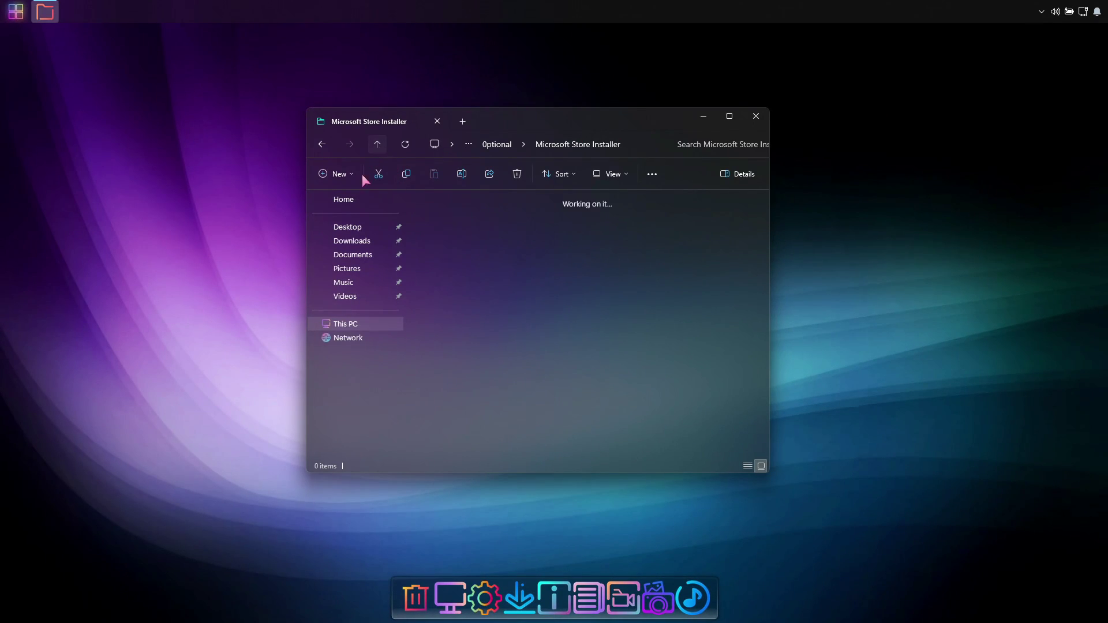
Look through the Chrome, Edge and Firefox installers in the Web Browser Installers folder and return to 0ptional
{"action": "left_click", "coordinate": [377, 144]}
{"action": "double_click", "coordinate": [447, 301]}
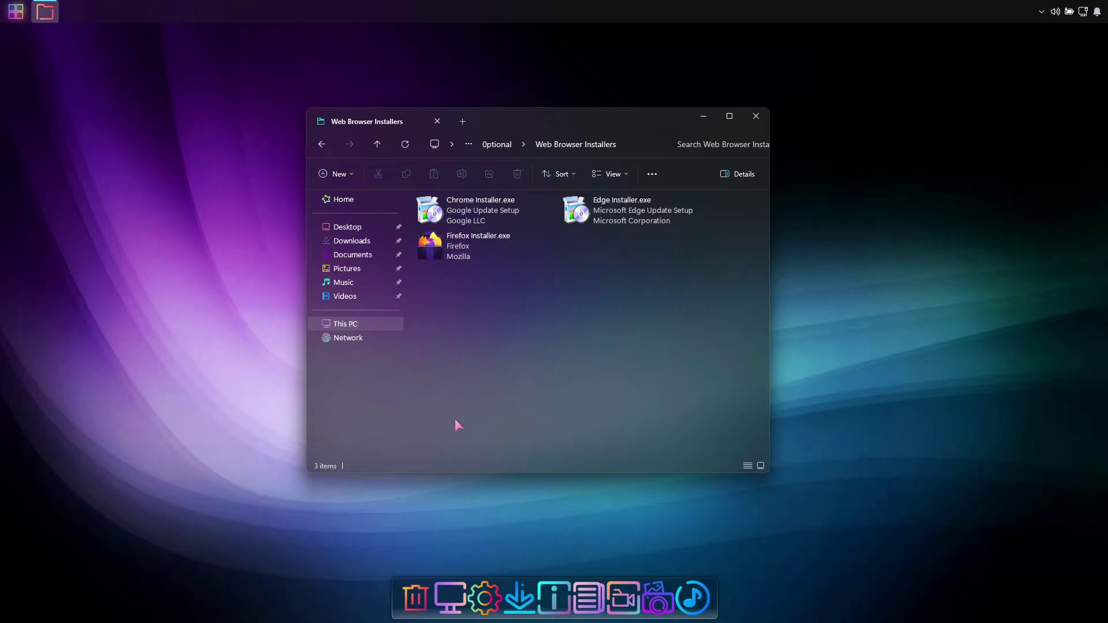
{"action": "left_click", "coordinate": [462, 217]}
{"action": "left_click", "coordinate": [596, 218]}
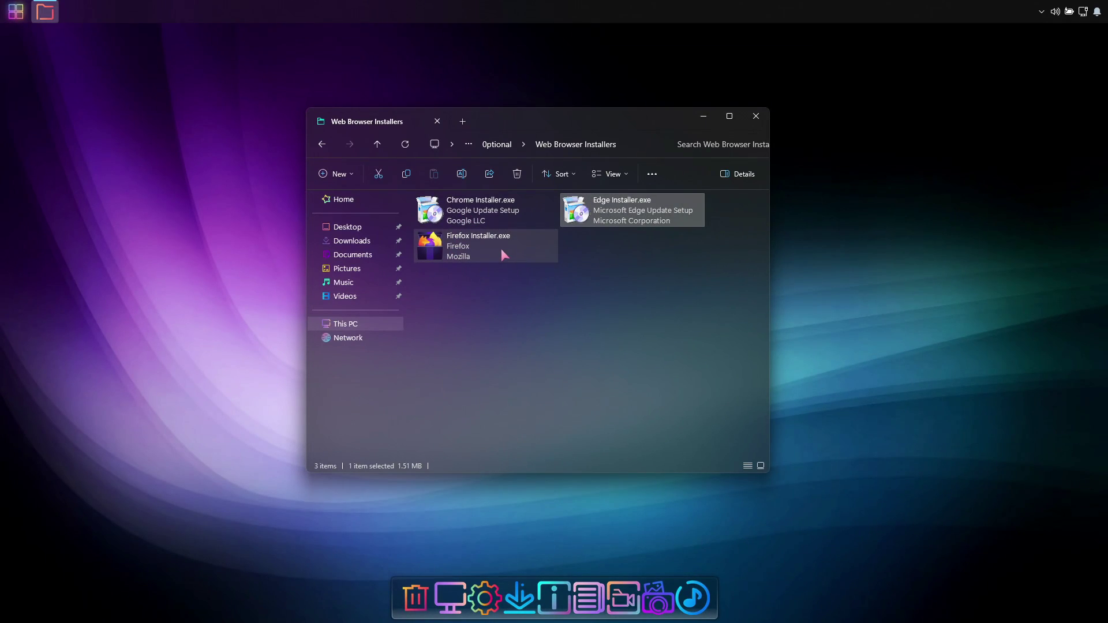
{"action": "left_click", "coordinate": [501, 248]}
{"action": "left_click", "coordinate": [377, 144]}
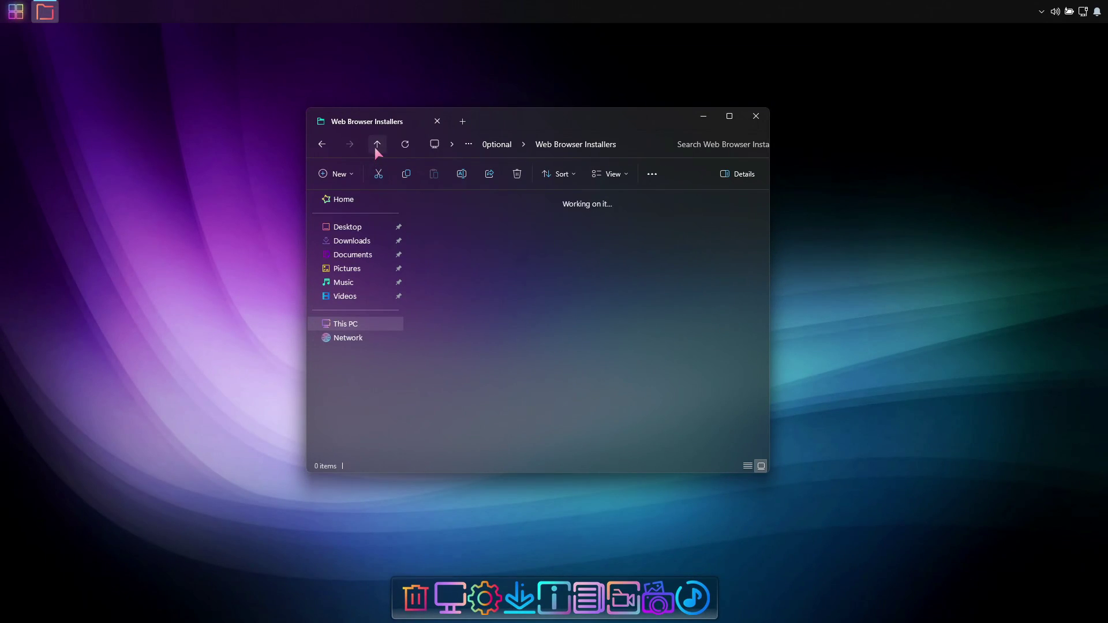
Look through the WebView2 installer and Widgets ON/OFF shortcuts in the Widgets Enabler folder and return to 0ptional
{"action": "double_click", "coordinate": [514, 303]}
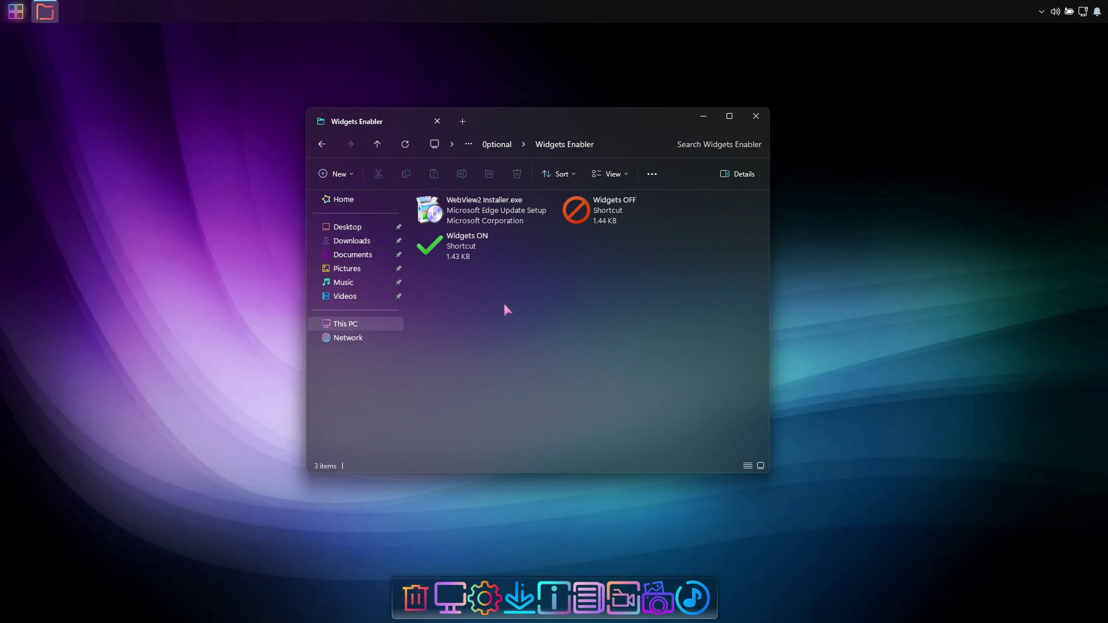
{"action": "left_click", "coordinate": [483, 202]}
{"action": "left_click", "coordinate": [584, 219]}
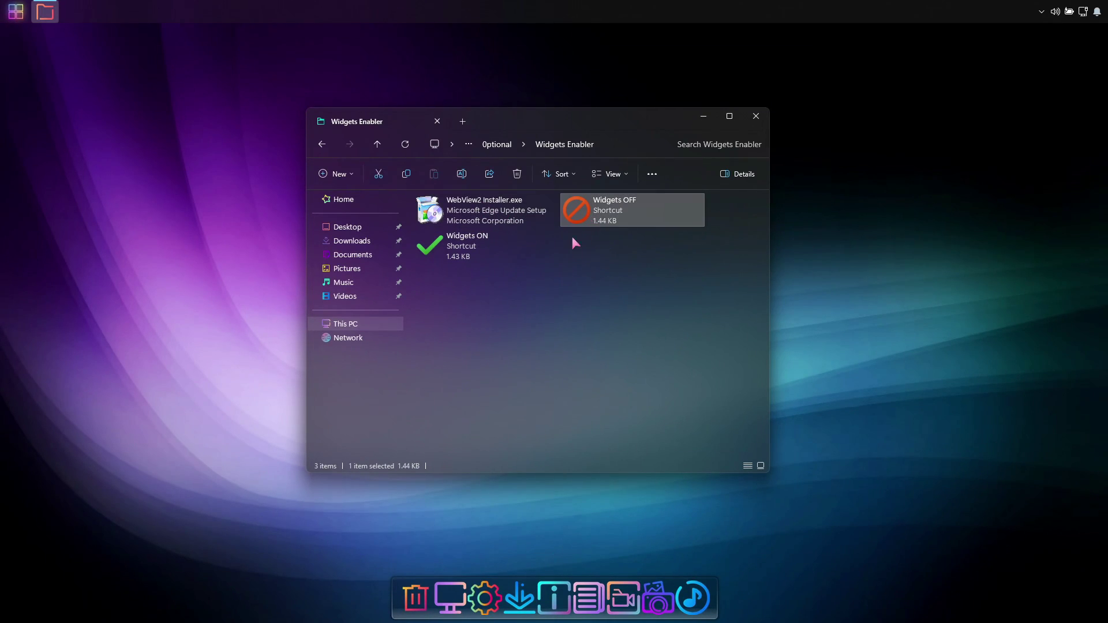
{"action": "left_click", "coordinate": [499, 247]}
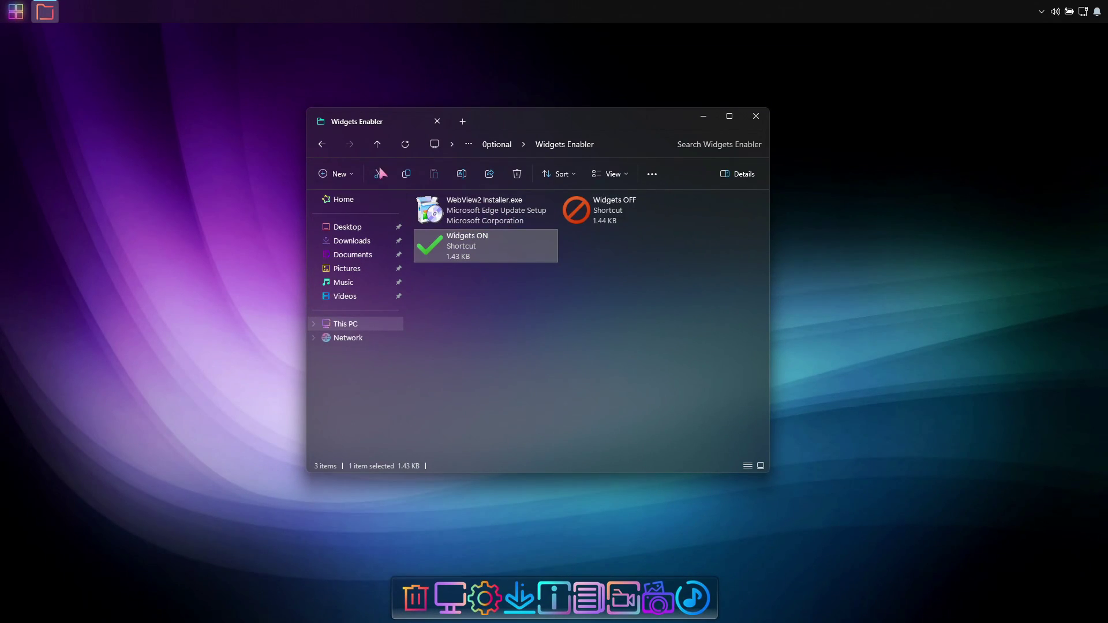
{"action": "left_click", "coordinate": [377, 144]}
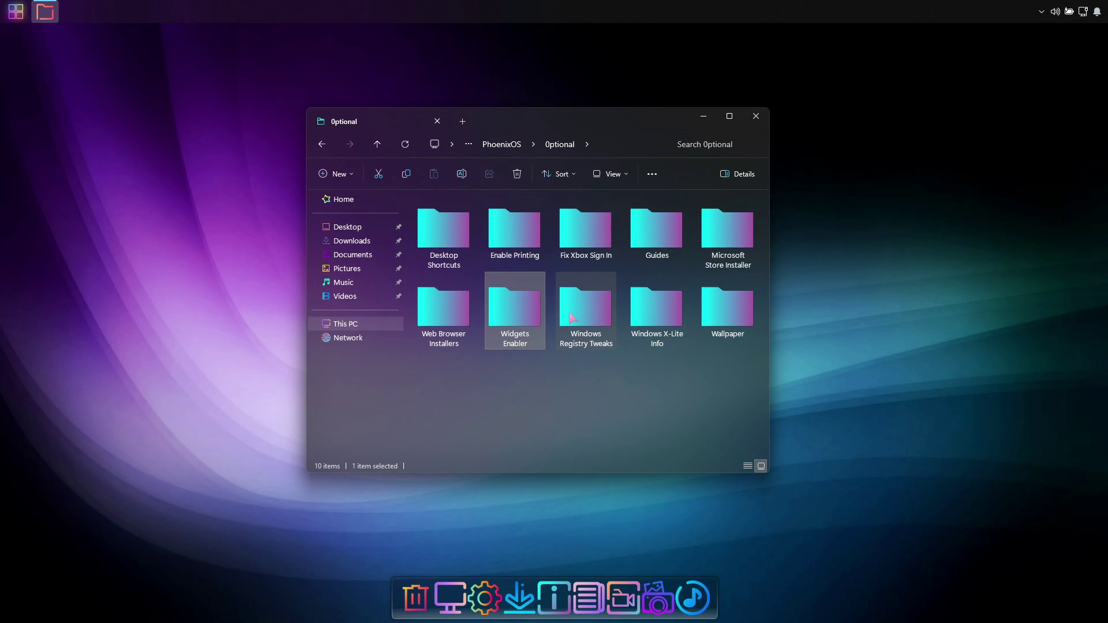
Merge Snap Layouts ON.reg from the Windows Registry Tweaks folder into the registry
{"action": "left_click", "coordinate": [578, 317]}
{"action": "double_click", "coordinate": [577, 317]}
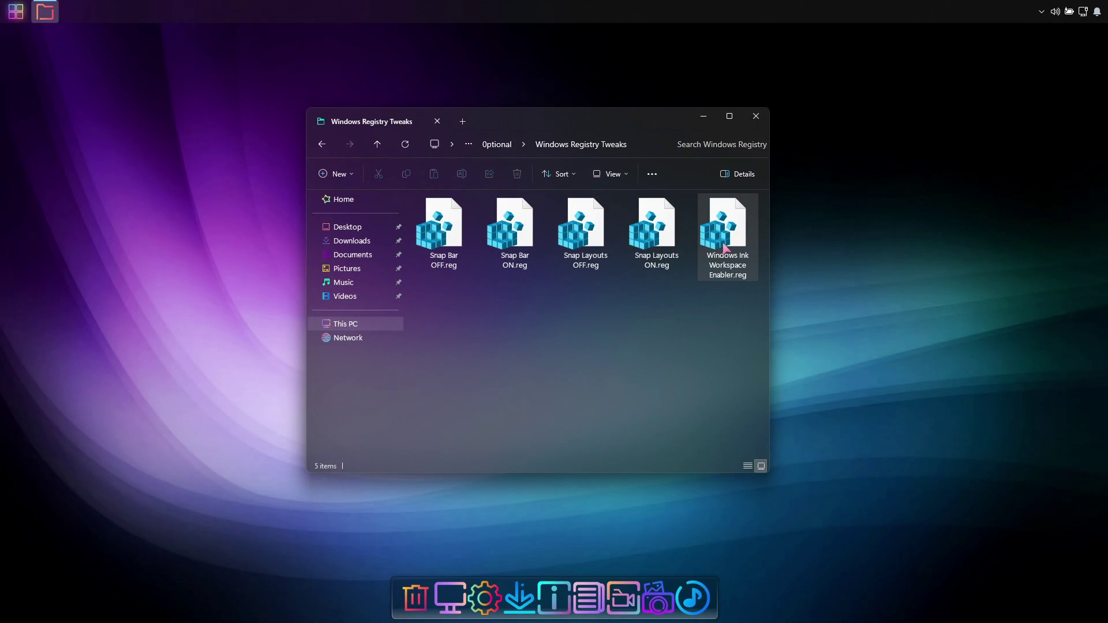
{"action": "double_click", "coordinate": [661, 232]}
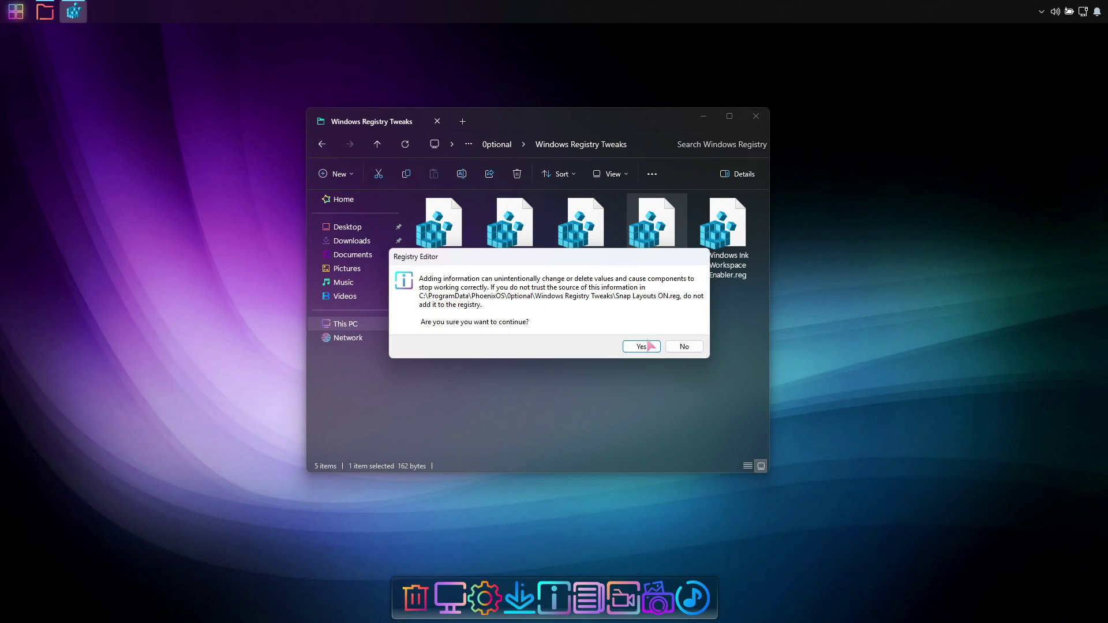
{"action": "left_click", "coordinate": [651, 349]}
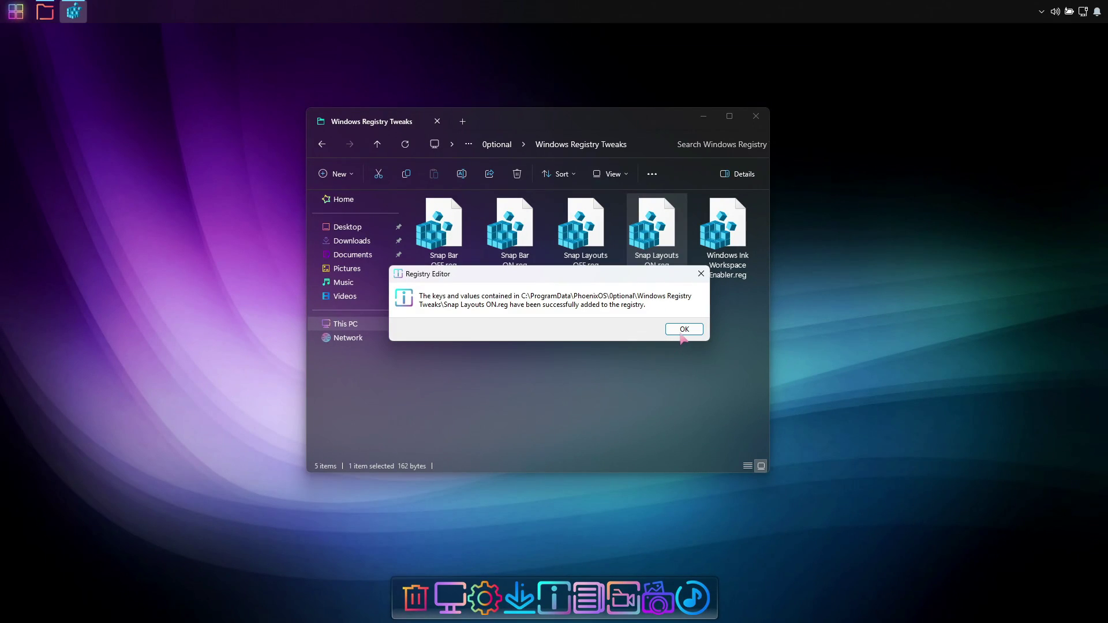
{"action": "left_click", "coordinate": [683, 330]}
Restart Explorer immediately and check the Snap Layouts choices on a reopened 0ptional folder window
{"action": "right_click", "coordinate": [234, 168]}
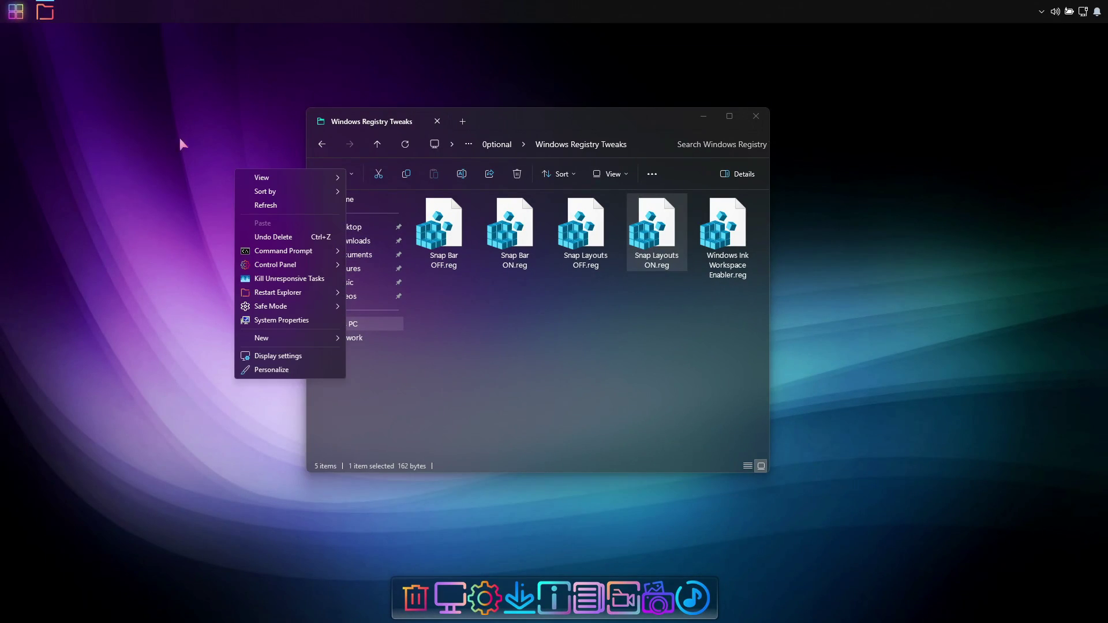
{"action": "mouse_move", "coordinate": [297, 292]}
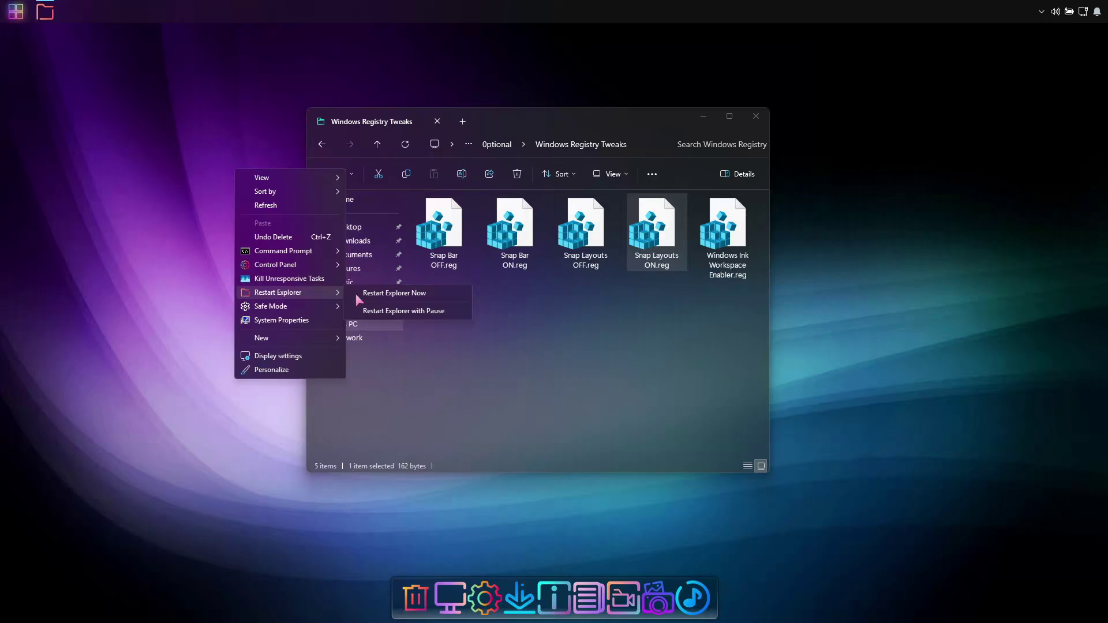
{"action": "left_click", "coordinate": [401, 295]}
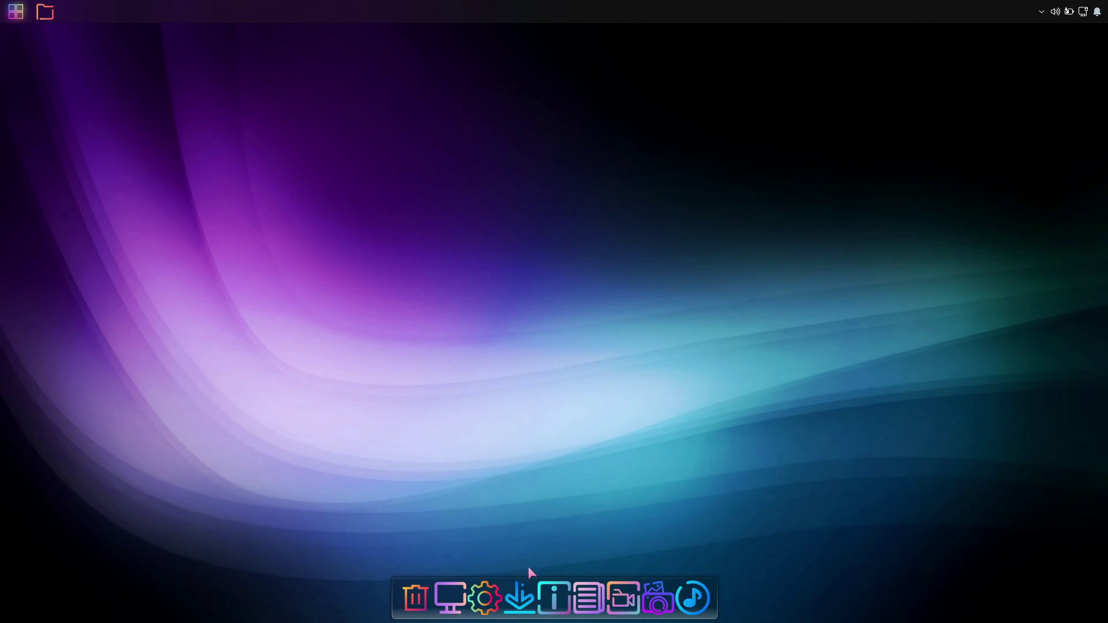
{"action": "left_click", "coordinate": [554, 597]}
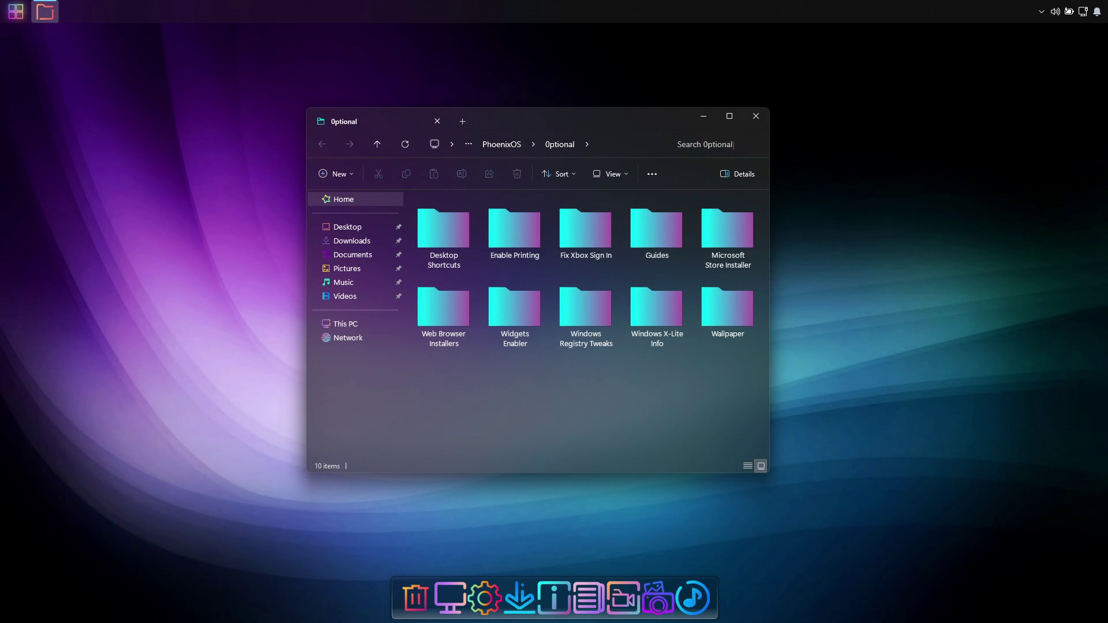
{"action": "mouse_move", "coordinate": [731, 118]}
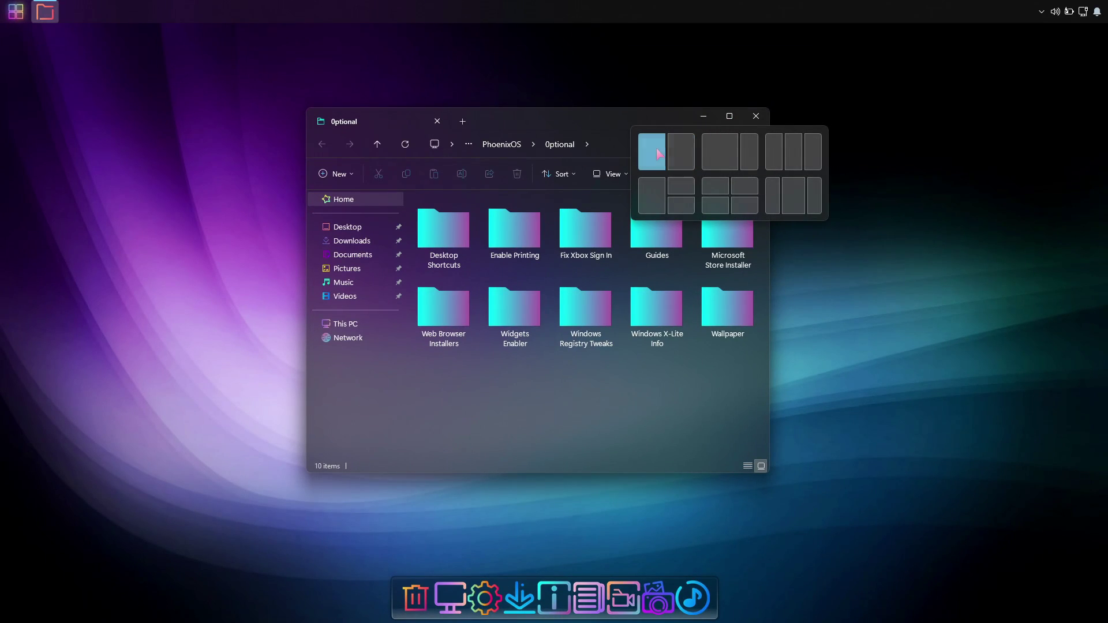
Visit the YouTube channel linked in the Windows X-Lite Info folder, read its About details, and close the browser
{"action": "double_click", "coordinate": [652, 315]}
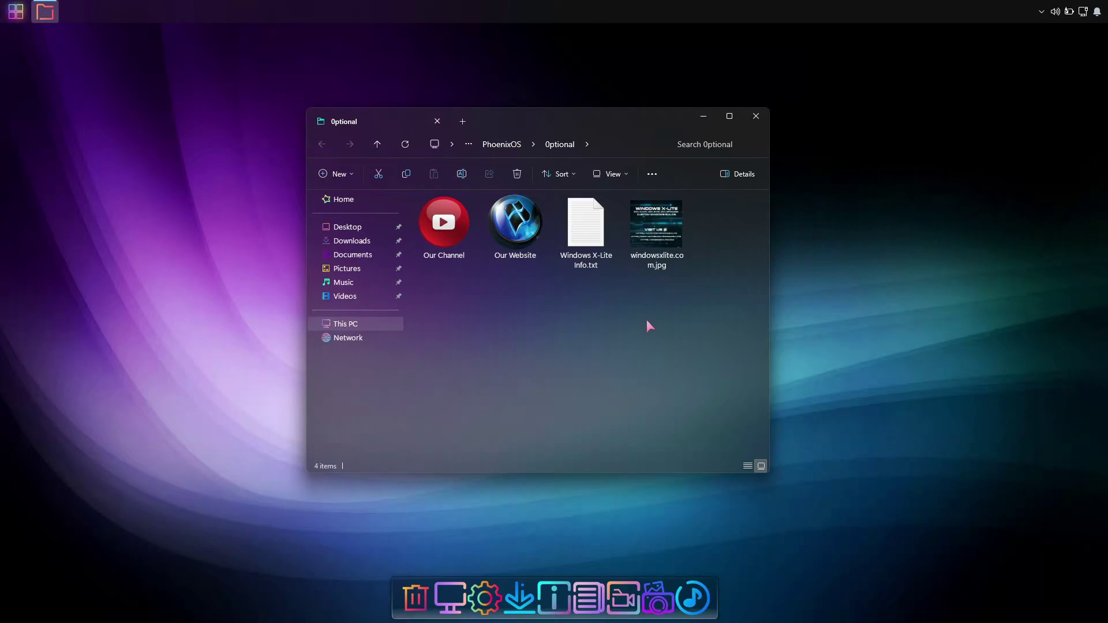
{"action": "double_click", "coordinate": [446, 221]}
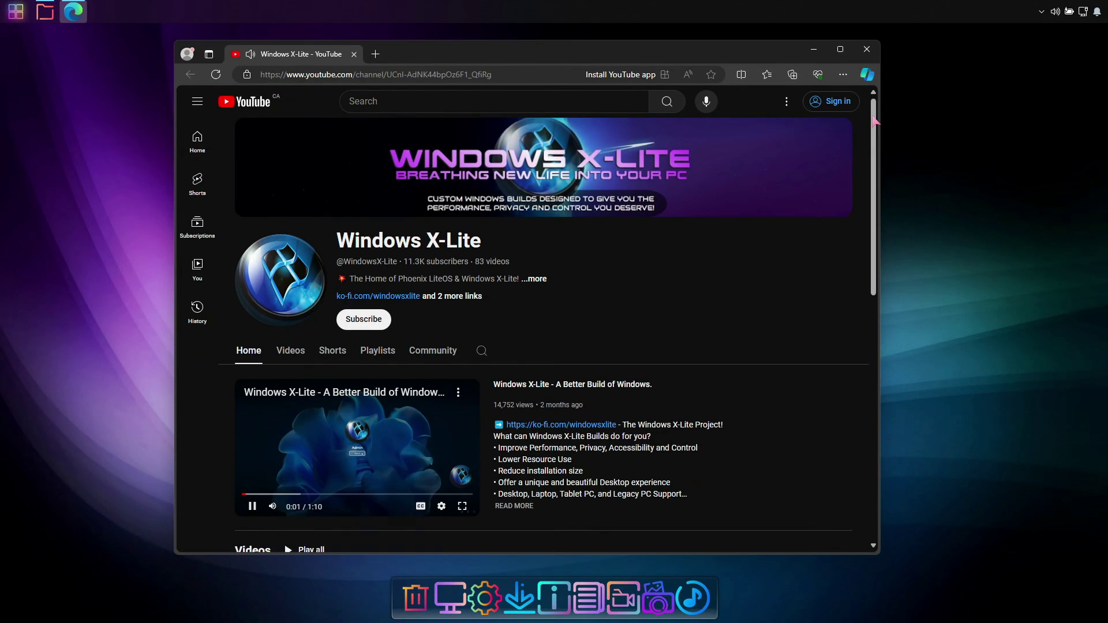
{"action": "scroll", "coordinate": [864, 130], "scroll_direction": "down", "scroll_amount": 1}
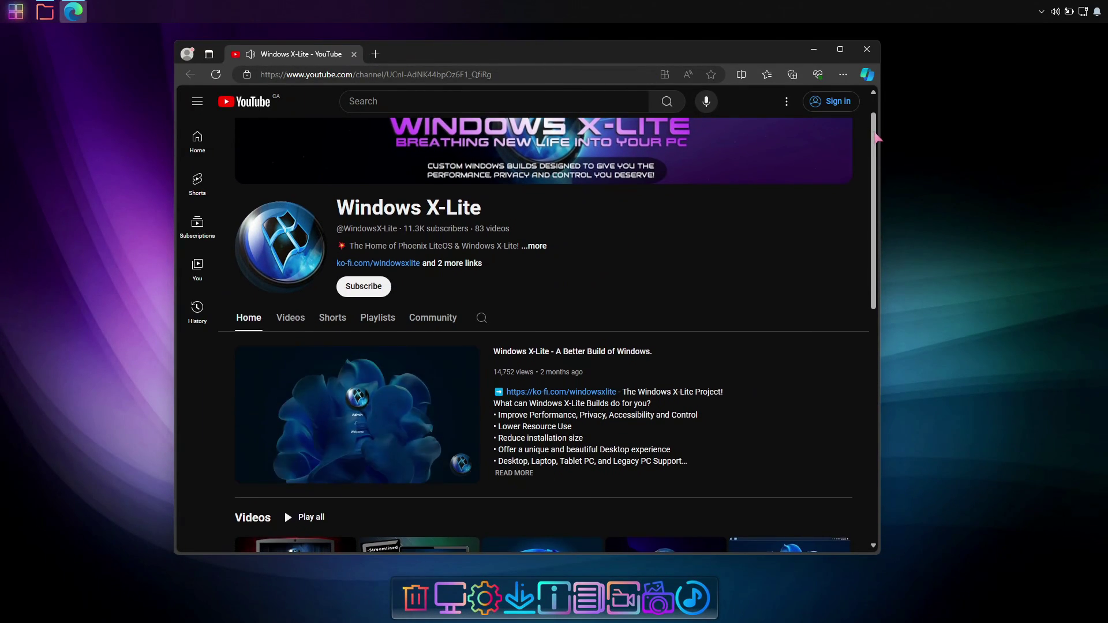
{"action": "left_click", "coordinate": [523, 249]}
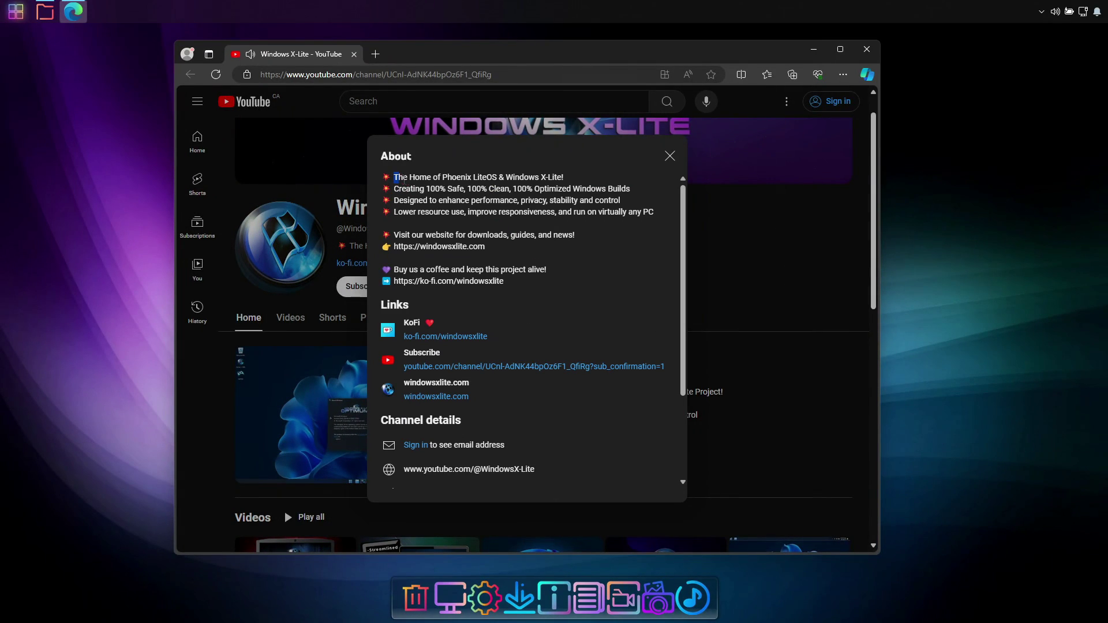
{"action": "left_click_drag", "start_coordinate": [465, 181], "coordinate": [586, 217]}
{"action": "left_click", "coordinate": [605, 251]}
{"action": "scroll", "coordinate": [577, 323], "scroll_direction": "down", "scroll_amount": 2}
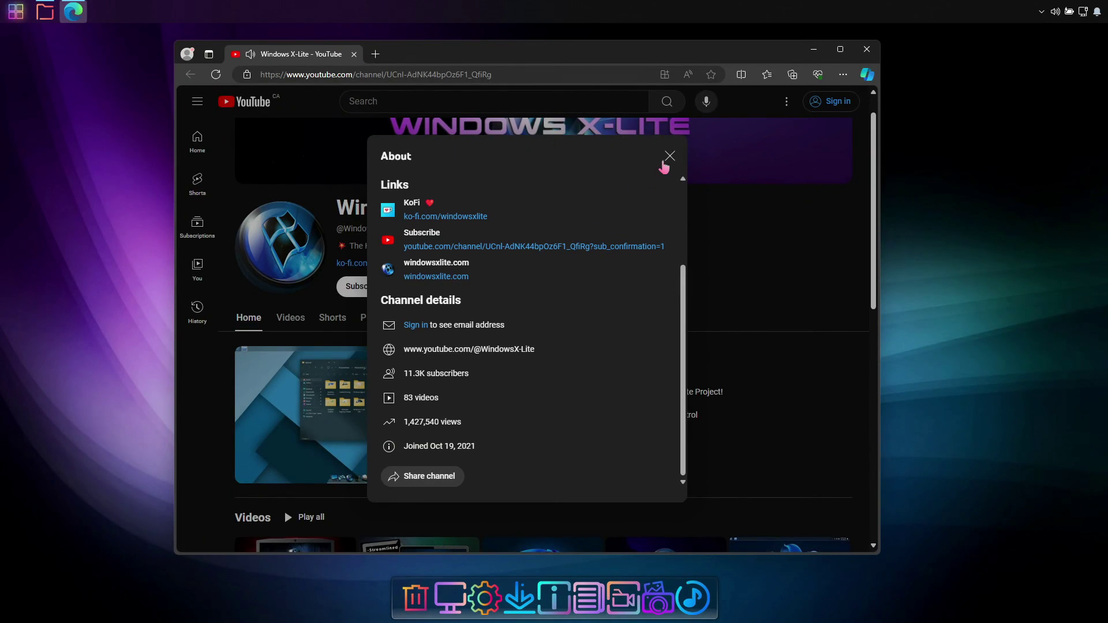
{"action": "left_click", "coordinate": [669, 156]}
{"action": "left_click", "coordinate": [867, 49]}
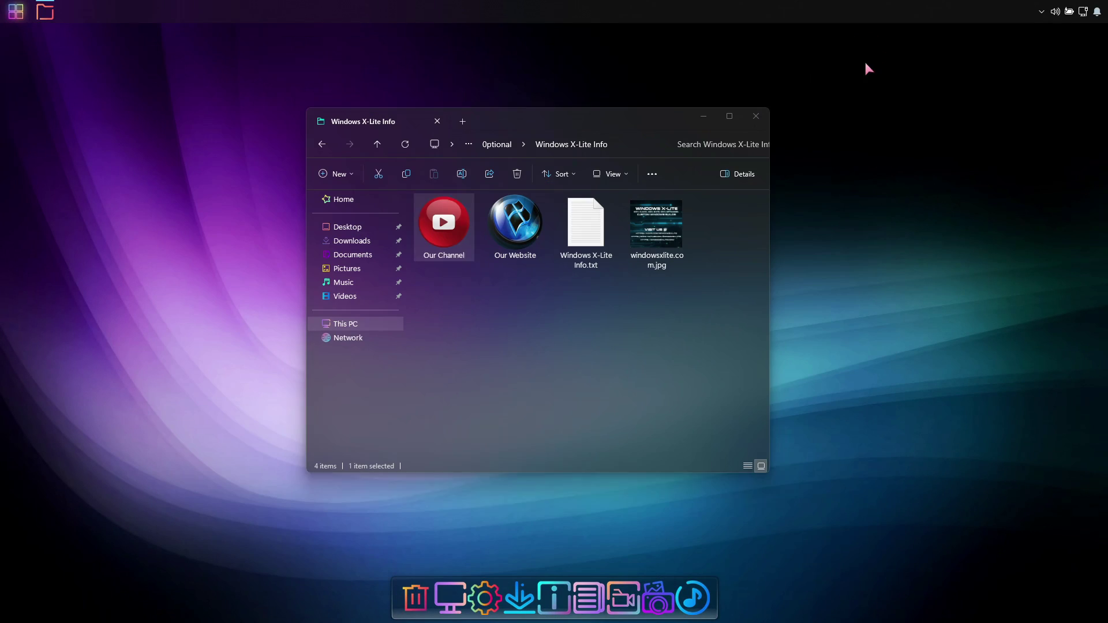
Open the Windows X-Lite website from the info folder and play the featured Optimum 11 24H2 video
{"action": "double_click", "coordinate": [515, 228]}
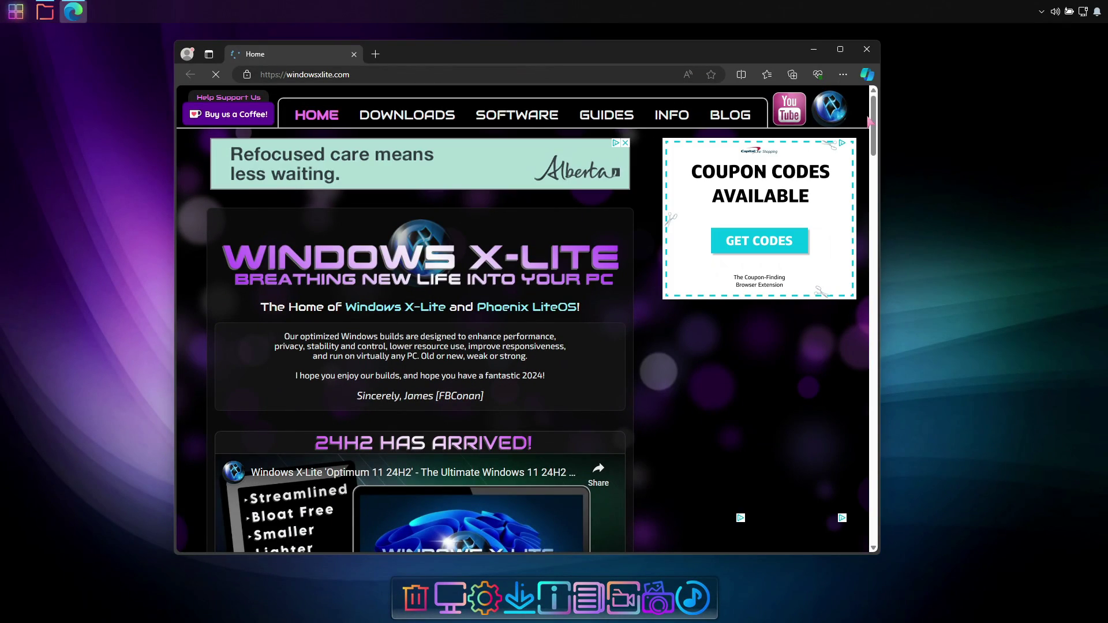
{"action": "scroll", "coordinate": [875, 126], "scroll_direction": "down", "scroll_amount": 4}
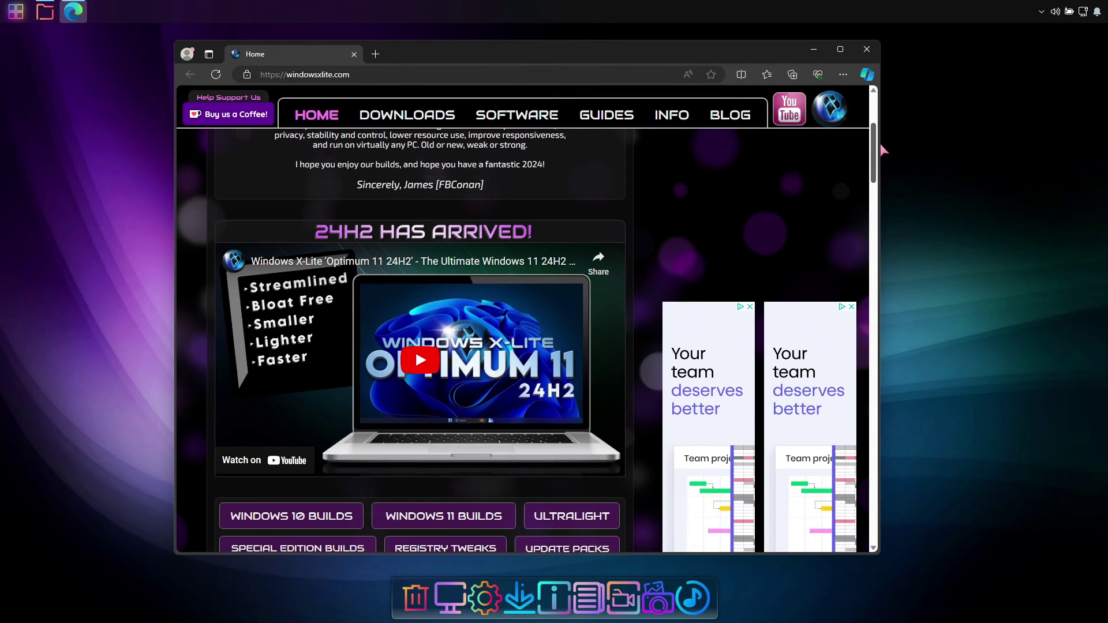
{"action": "left_click", "coordinate": [420, 338]}
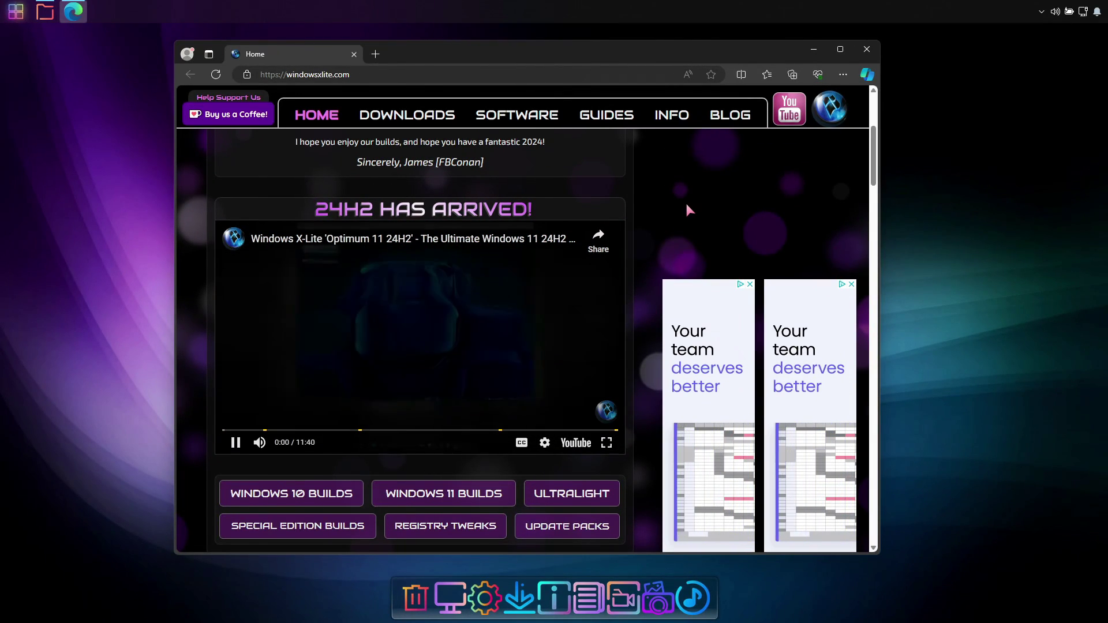
{"action": "scroll", "coordinate": [684, 201], "scroll_direction": "down", "scroll_amount": 1}
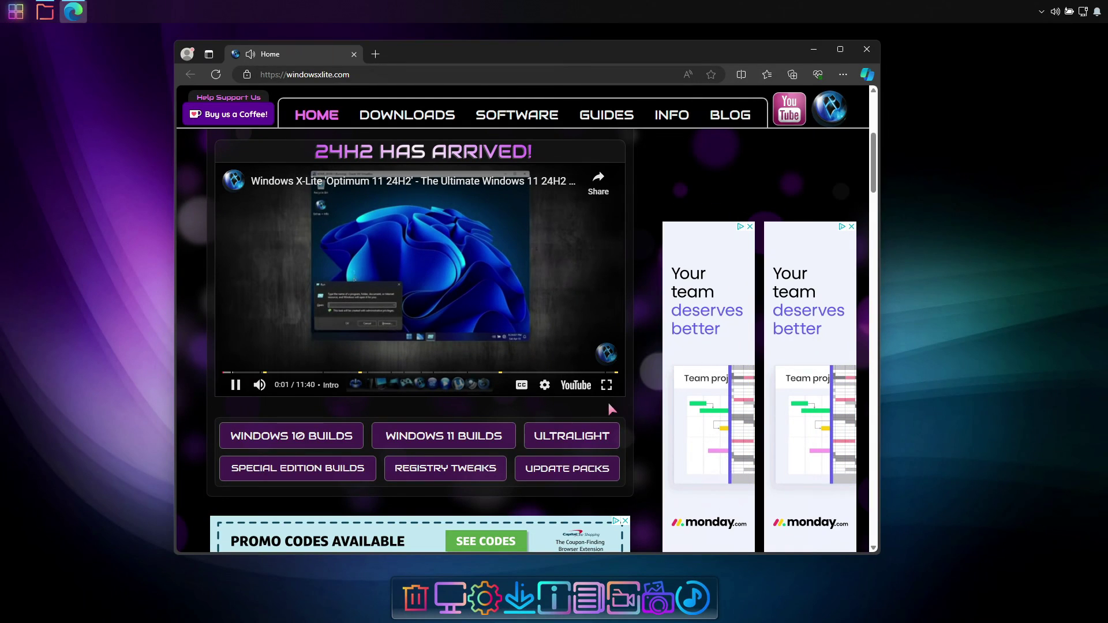
Browse the website's Windows 11 Builds page and open the Windows 11 24H2 Builds section
{"action": "left_click", "coordinate": [462, 437]}
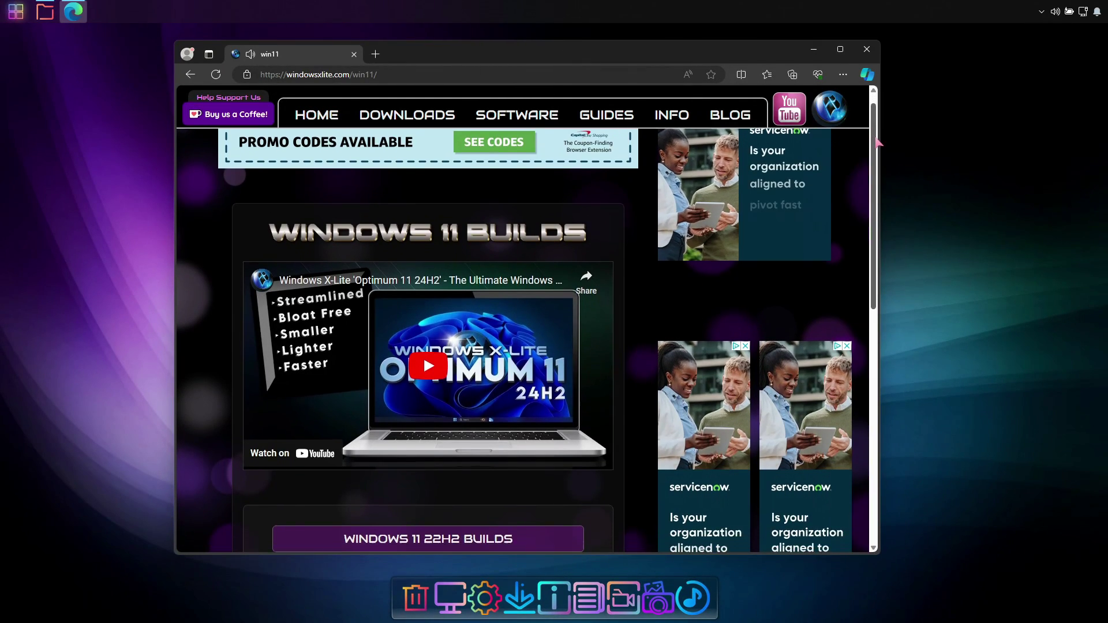
{"action": "scroll", "coordinate": [875, 156], "scroll_direction": "down", "scroll_amount": 1}
{"action": "left_click_drag", "start_coordinate": [875, 155], "coordinate": [873, 220]}
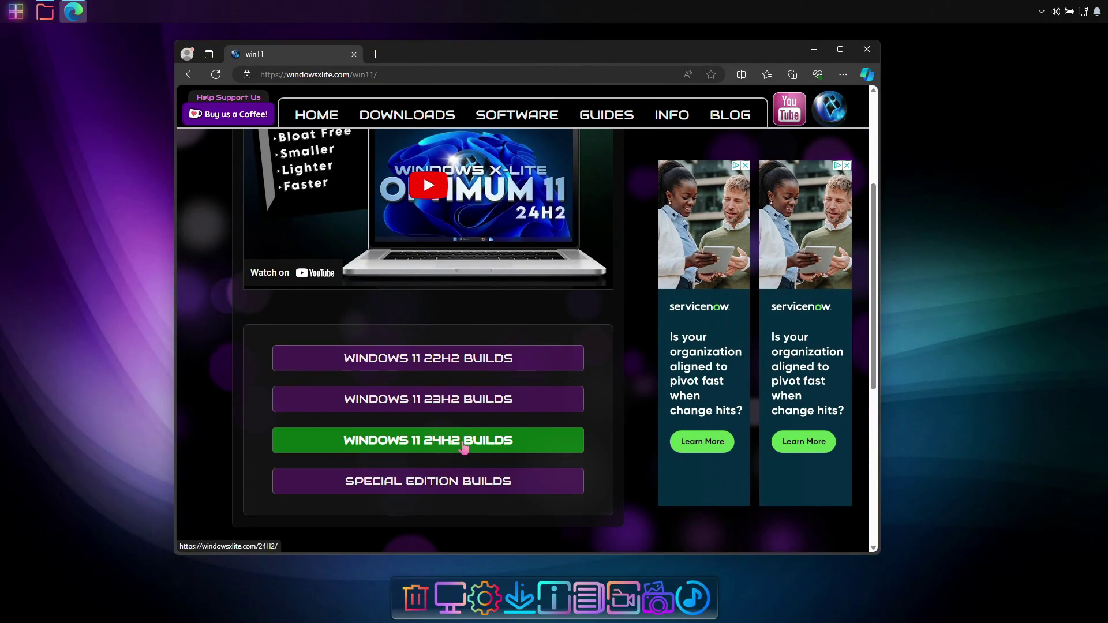
{"action": "left_click", "coordinate": [462, 438]}
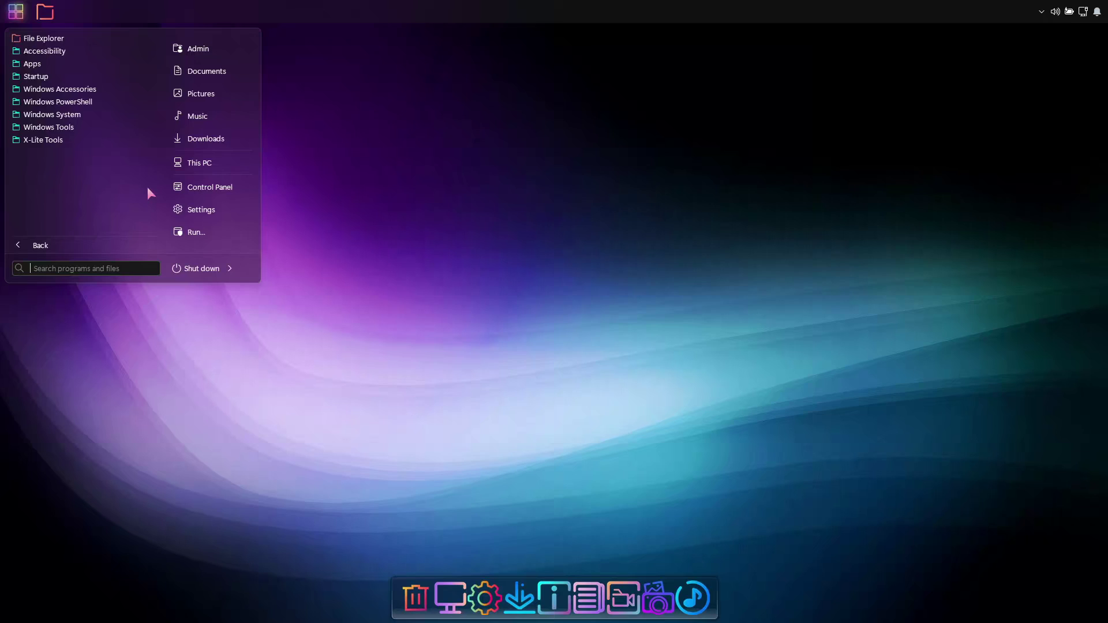
Open Settings, look through the System Display options for brightness, scale and resolution, and return to System
{"action": "left_click", "coordinate": [202, 210]}
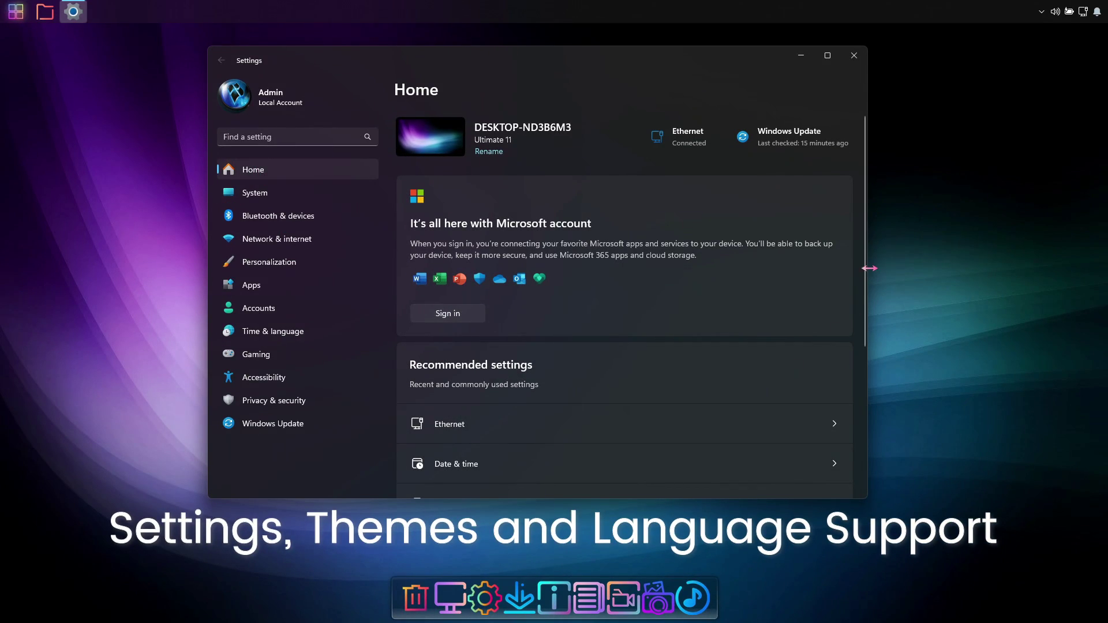
{"action": "left_click_drag", "start_coordinate": [867, 191], "coordinate": [881, 170]}
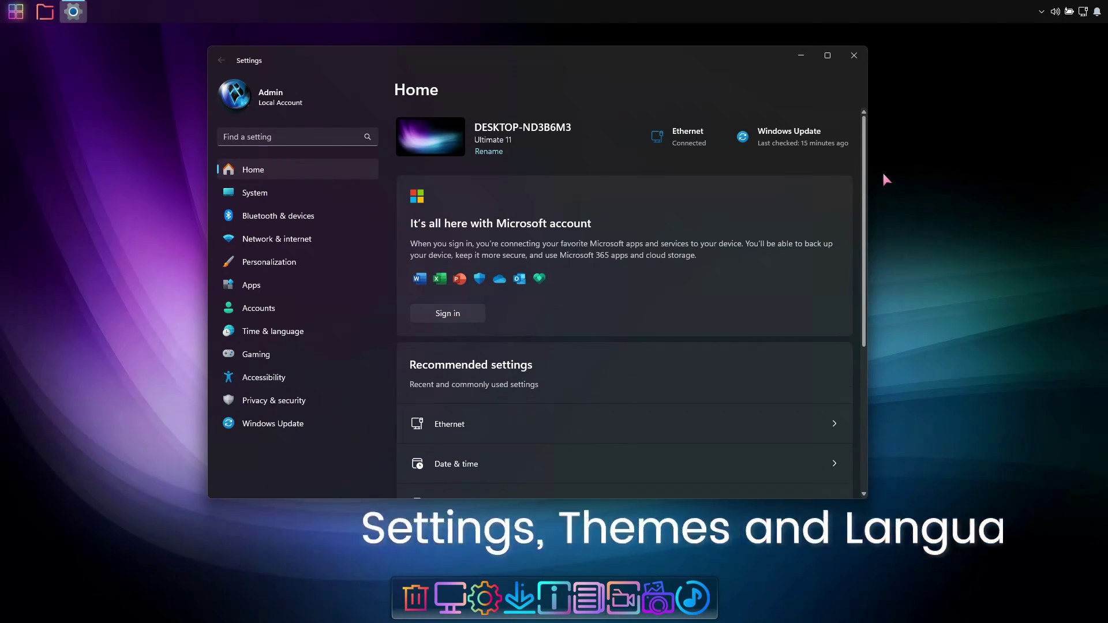
{"action": "left_click", "coordinate": [288, 193]}
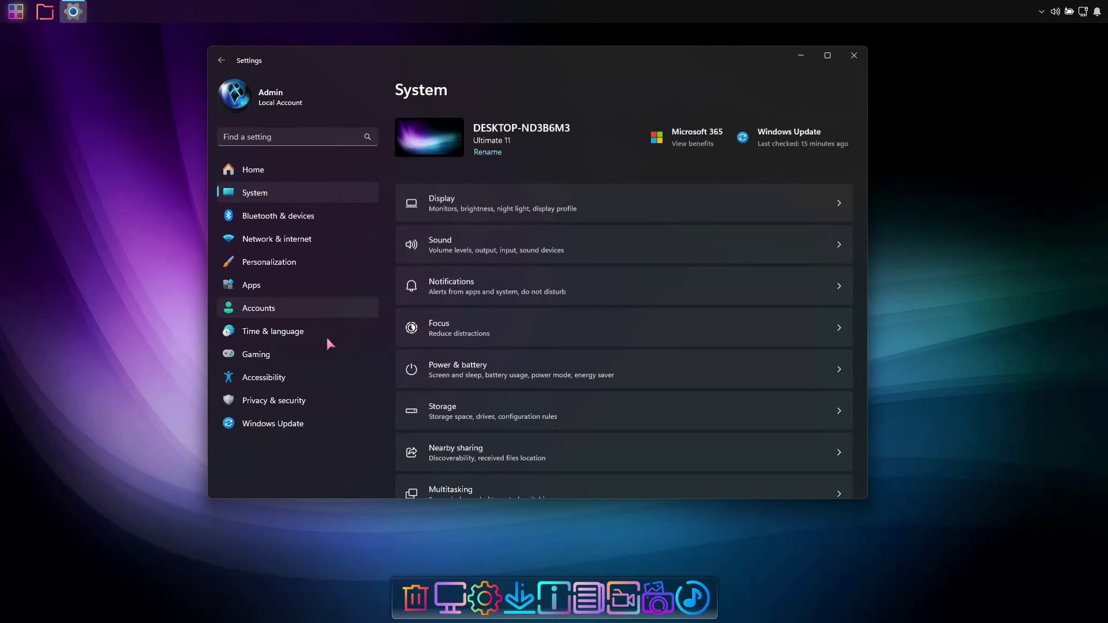
{"action": "left_click", "coordinate": [781, 212]}
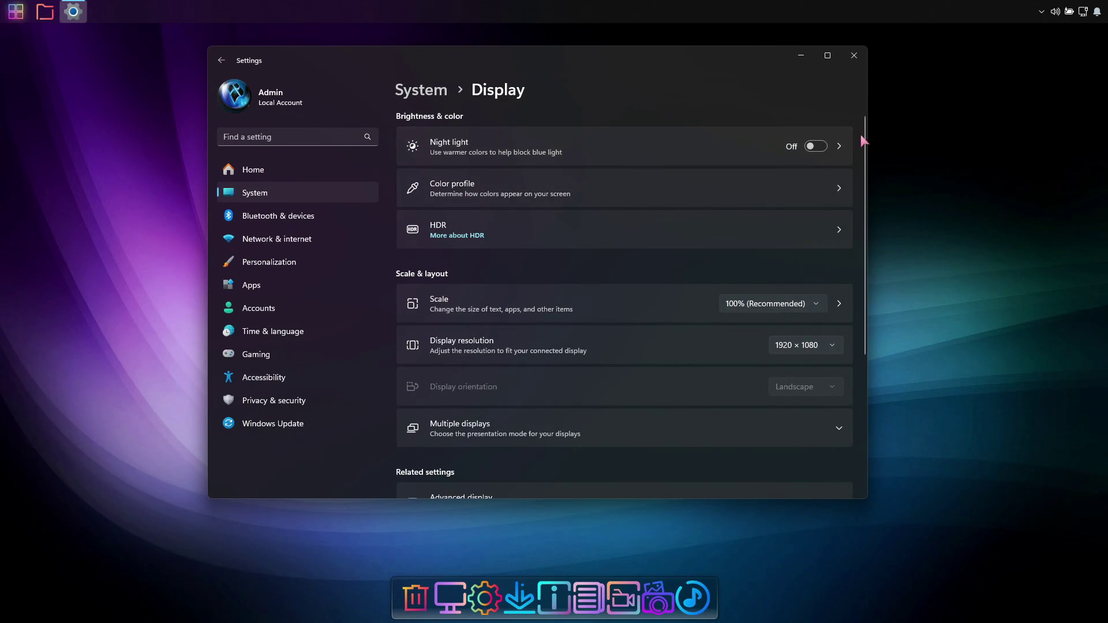
{"action": "scroll", "coordinate": [866, 146], "scroll_direction": "down", "scroll_amount": 2}
{"action": "mouse_move", "coordinate": [867, 147]}
{"action": "left_mouse_down"}
{"action": "mouse_move", "coordinate": [870, 227]}
{"action": "mouse_move", "coordinate": [869, 141]}
{"action": "left_mouse_up"}
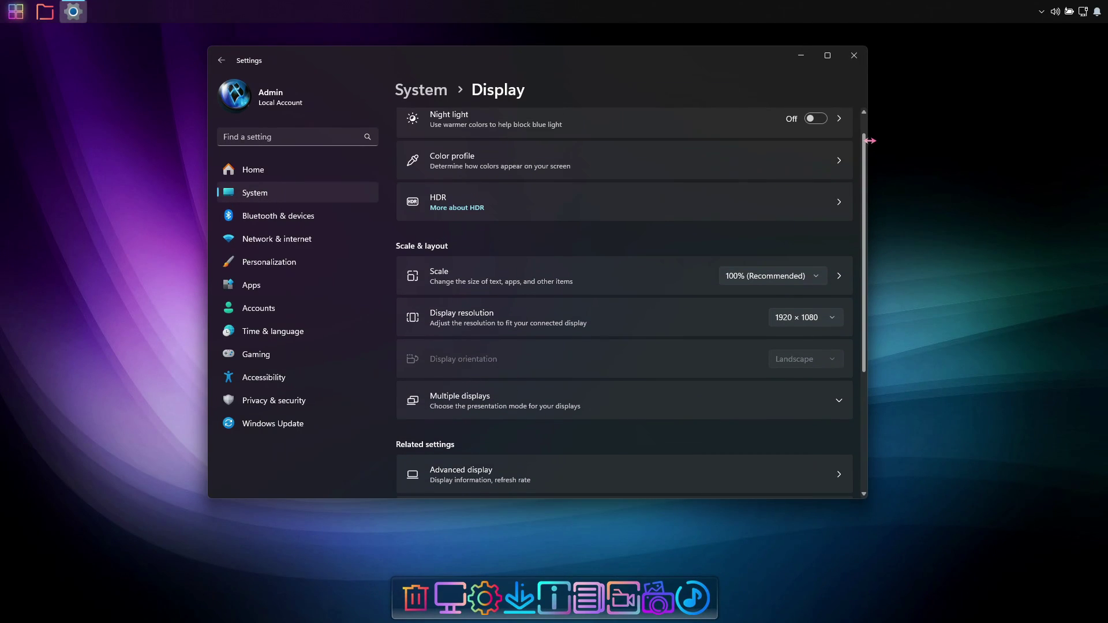
{"action": "left_click", "coordinate": [404, 95]}
Turn on Developer Mode in the For developers settings, accept the confirmation, and return to System
{"action": "scroll", "coordinate": [772, 290], "scroll_direction": "down", "scroll_amount": 3}
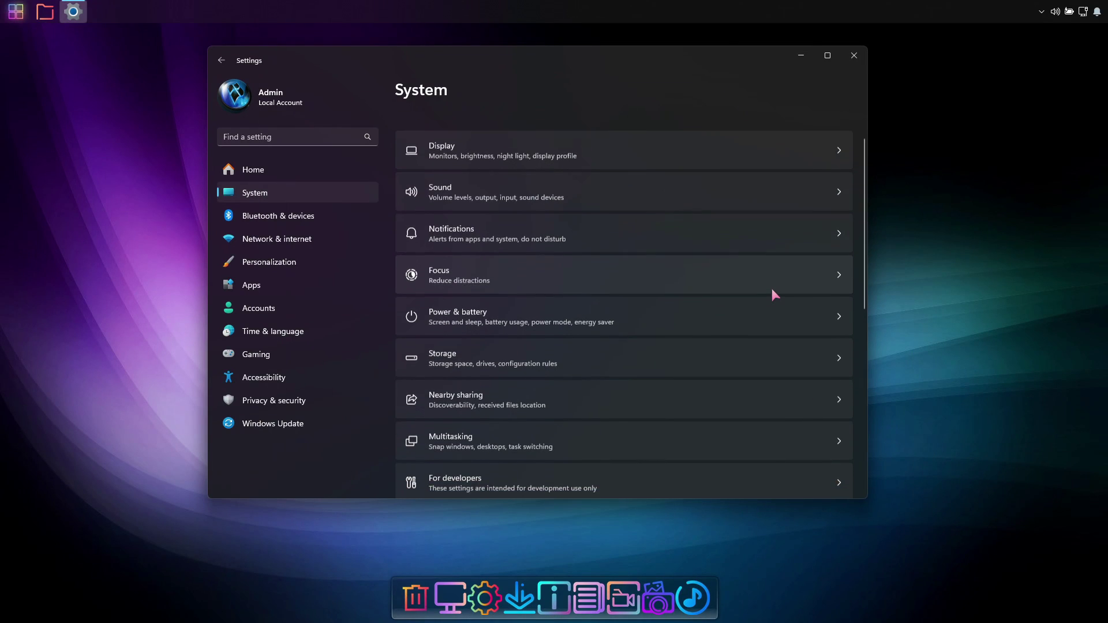
{"action": "scroll", "coordinate": [771, 289], "scroll_direction": "down", "scroll_amount": 1}
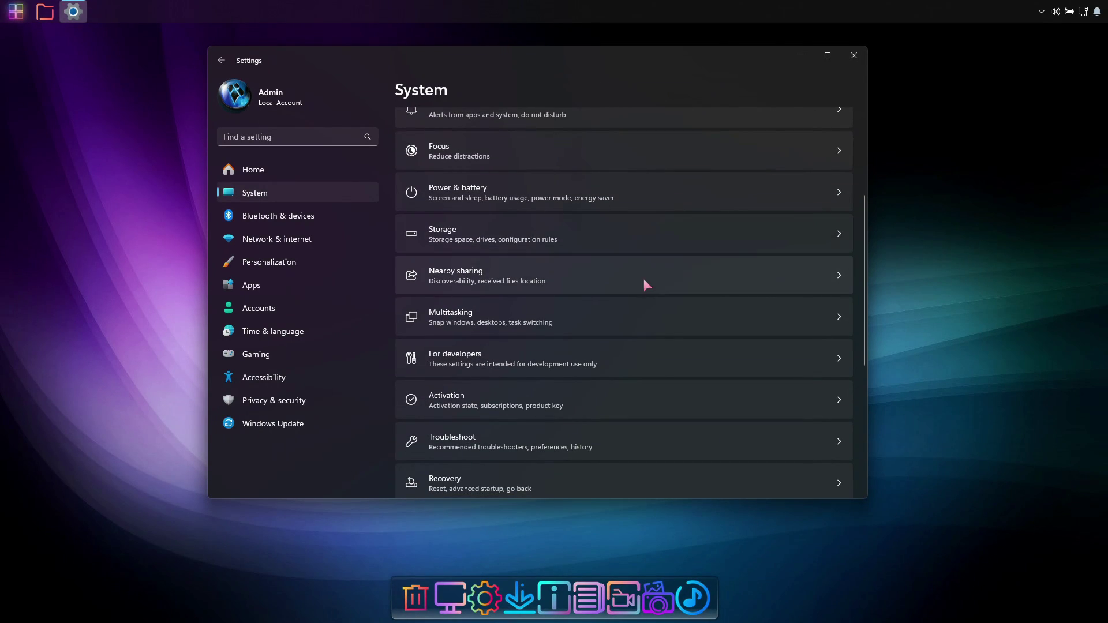
{"action": "left_click", "coordinate": [795, 367]}
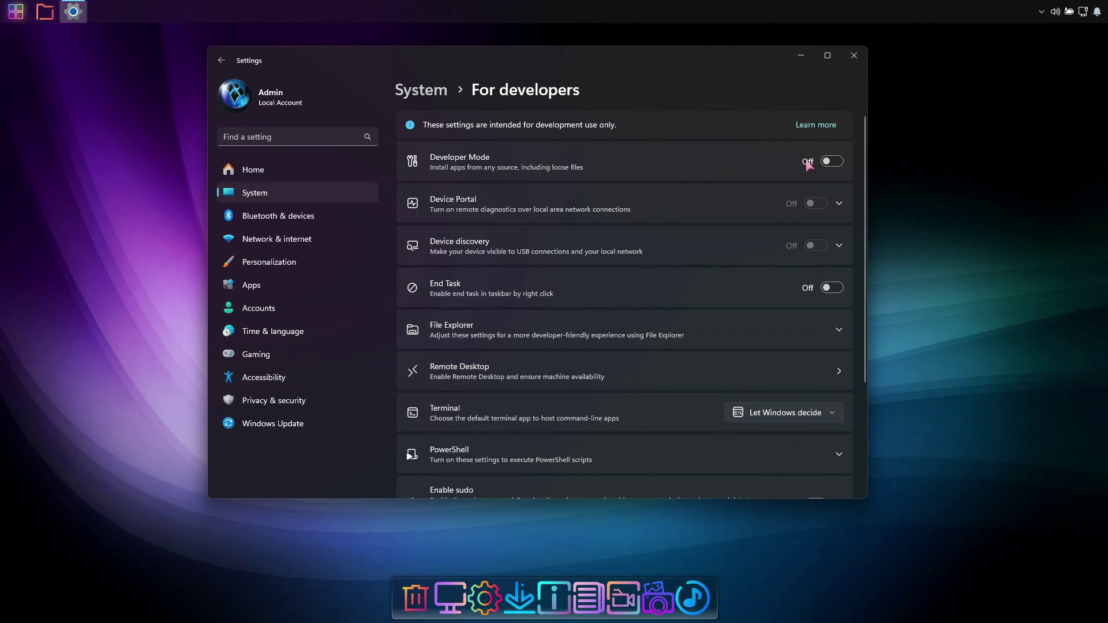
{"action": "left_click", "coordinate": [830, 162]}
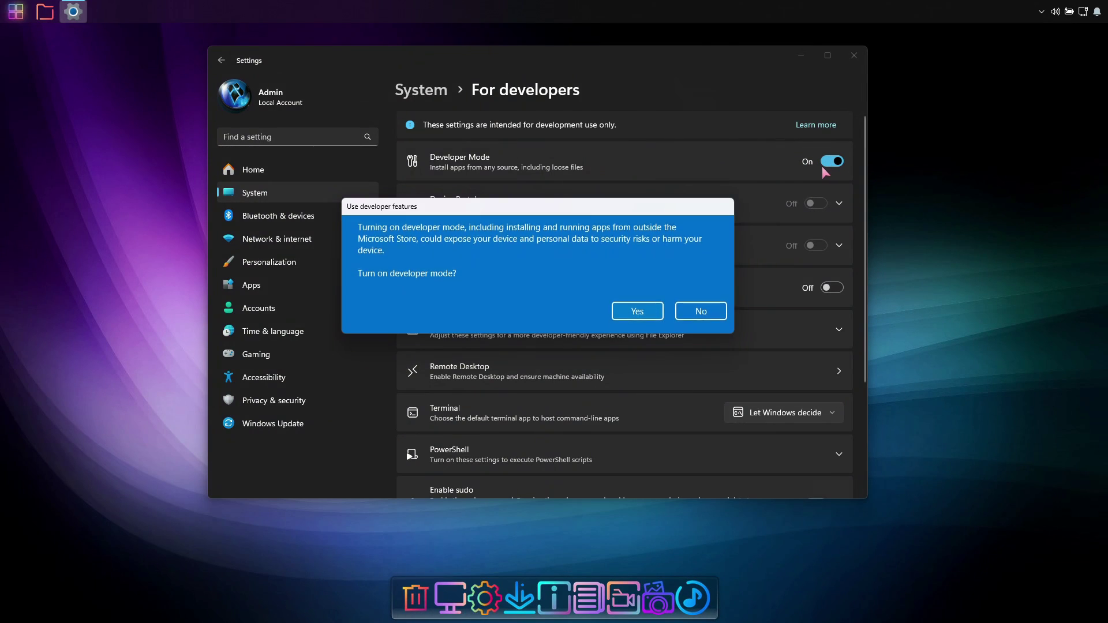
{"action": "left_click", "coordinate": [637, 312]}
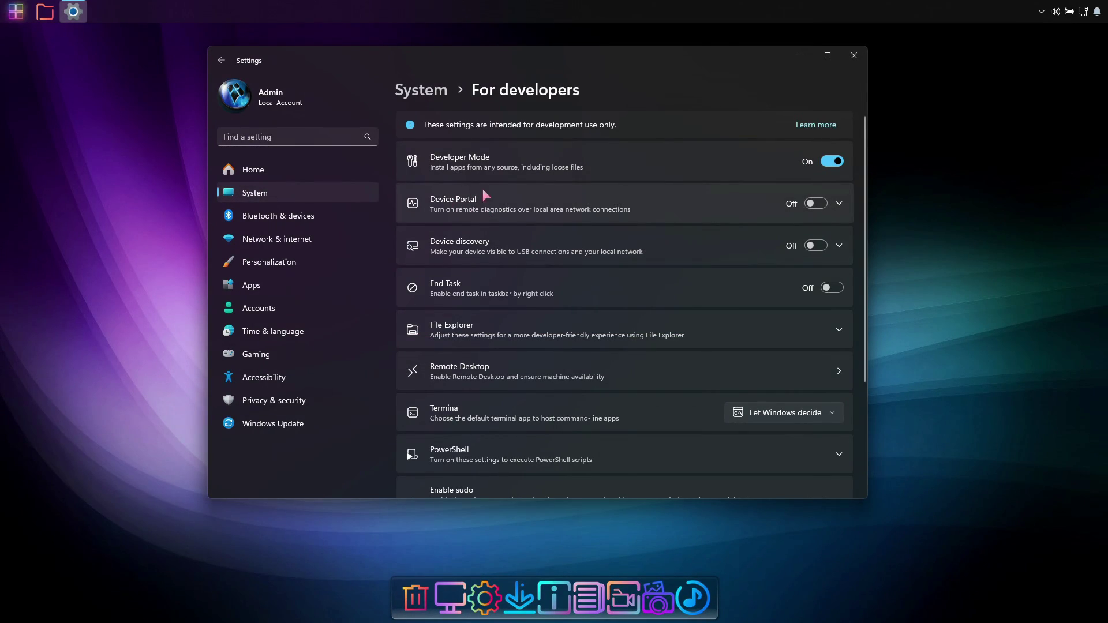
{"action": "left_click", "coordinate": [217, 61]}
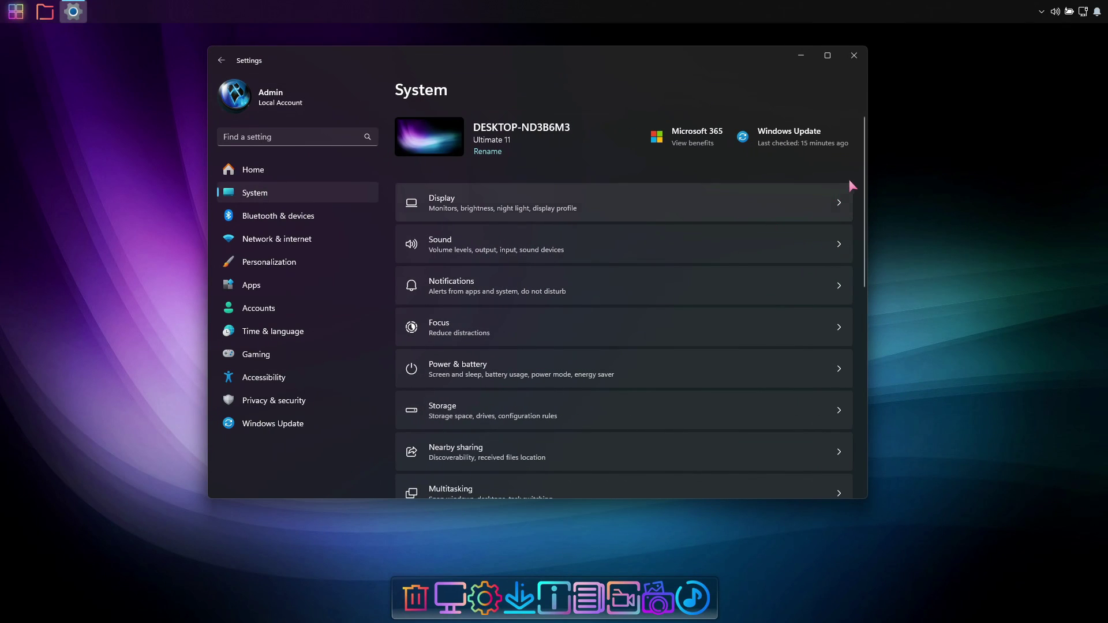
Look through the added features under Optional features and open the list of available features to add
{"action": "left_click_drag", "start_coordinate": [864, 168], "coordinate": [857, 375]}
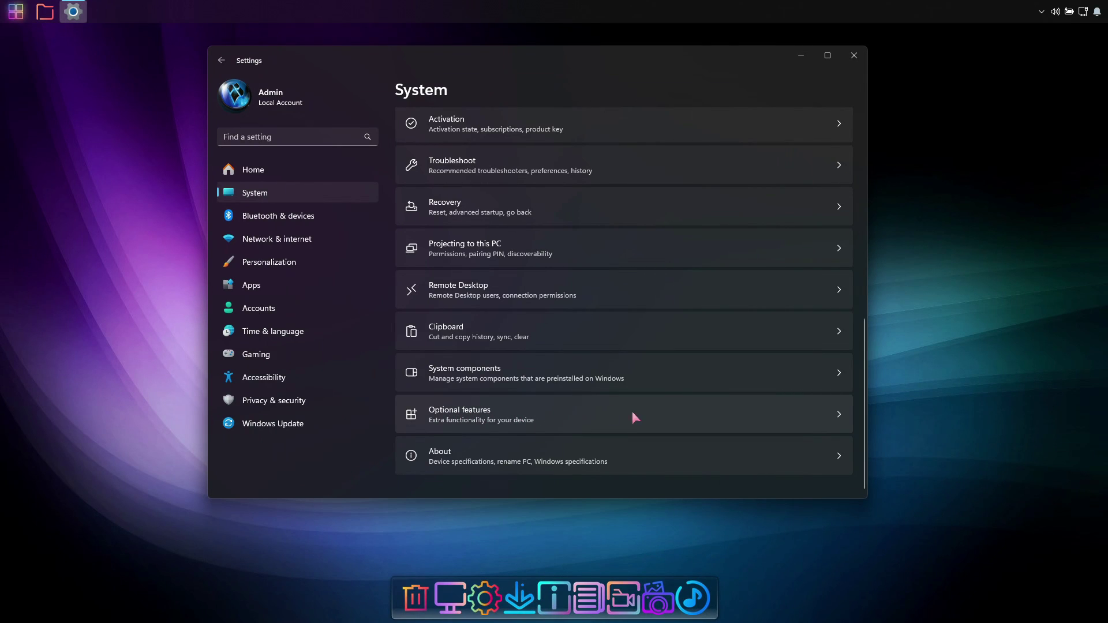
{"action": "left_click", "coordinate": [685, 411]}
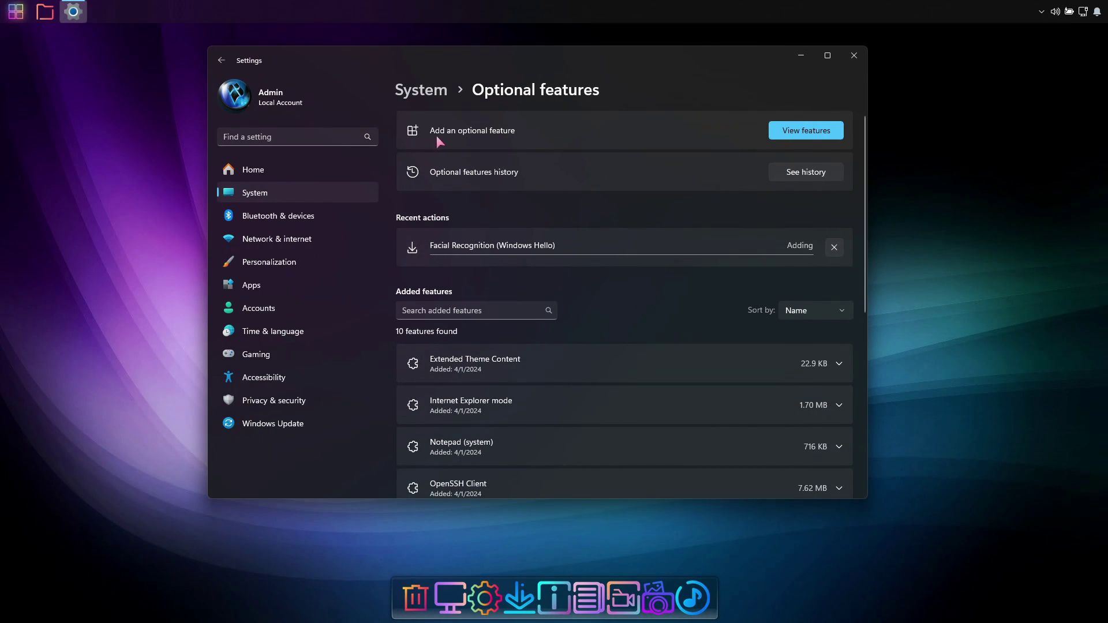
{"action": "scroll", "coordinate": [653, 237], "scroll_direction": "down", "scroll_amount": 5}
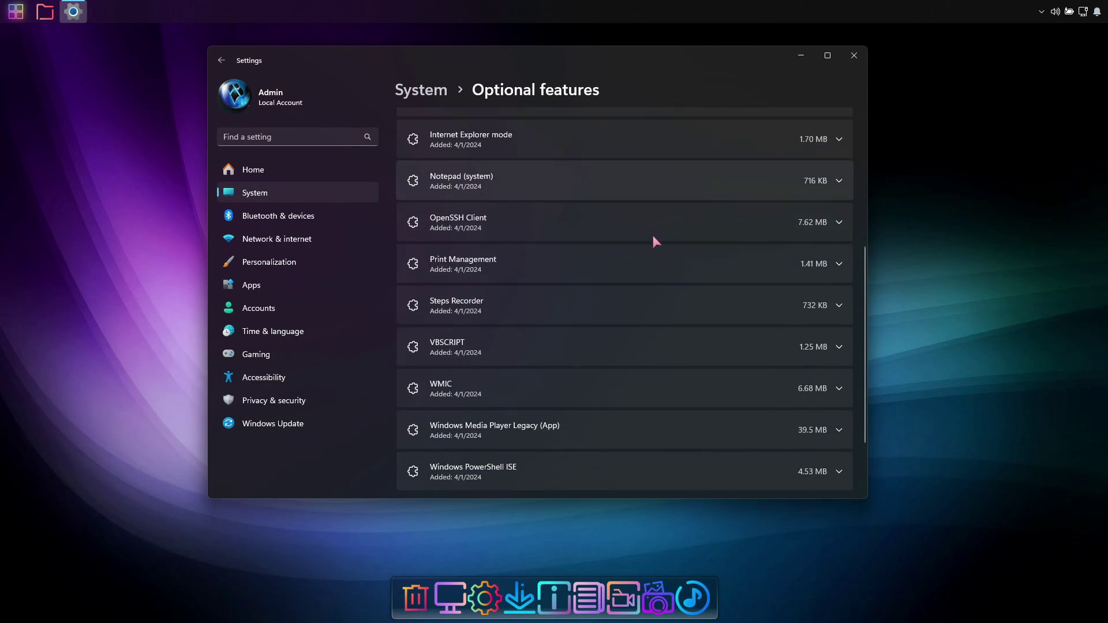
{"action": "scroll", "coordinate": [612, 411], "scroll_direction": "up", "scroll_amount": 2}
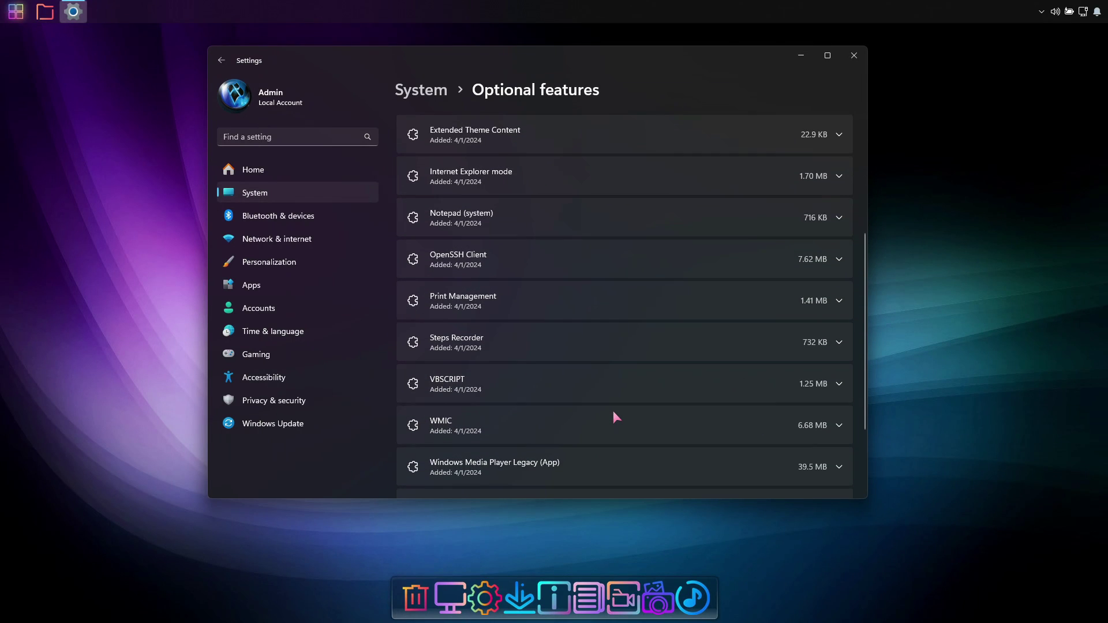
{"action": "scroll", "coordinate": [612, 411], "scroll_direction": "up", "scroll_amount": 3}
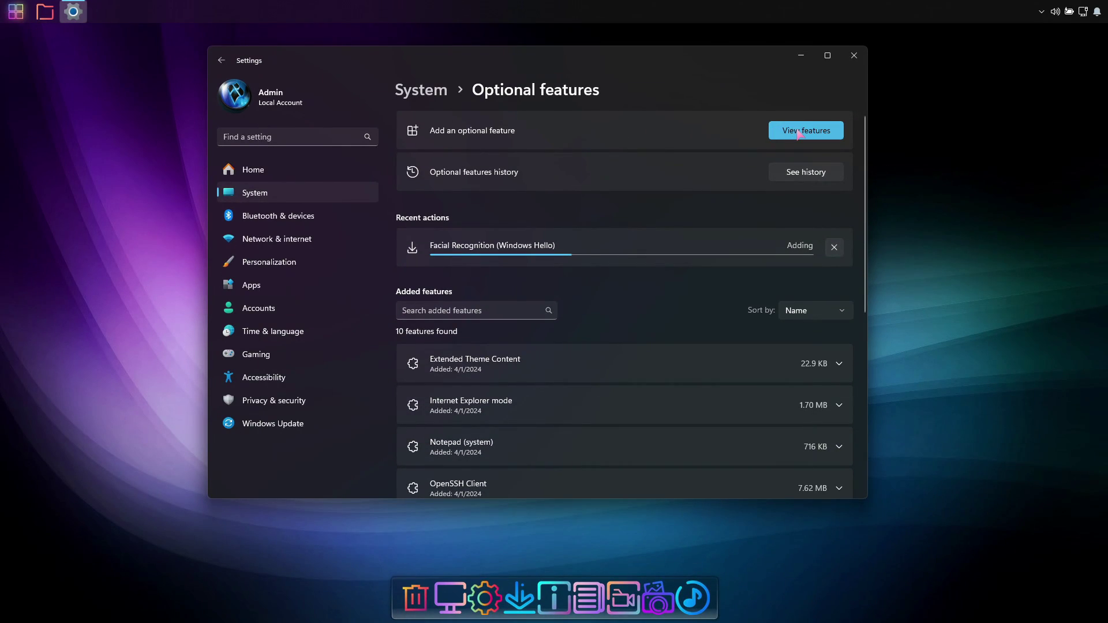
{"action": "left_click", "coordinate": [800, 132]}
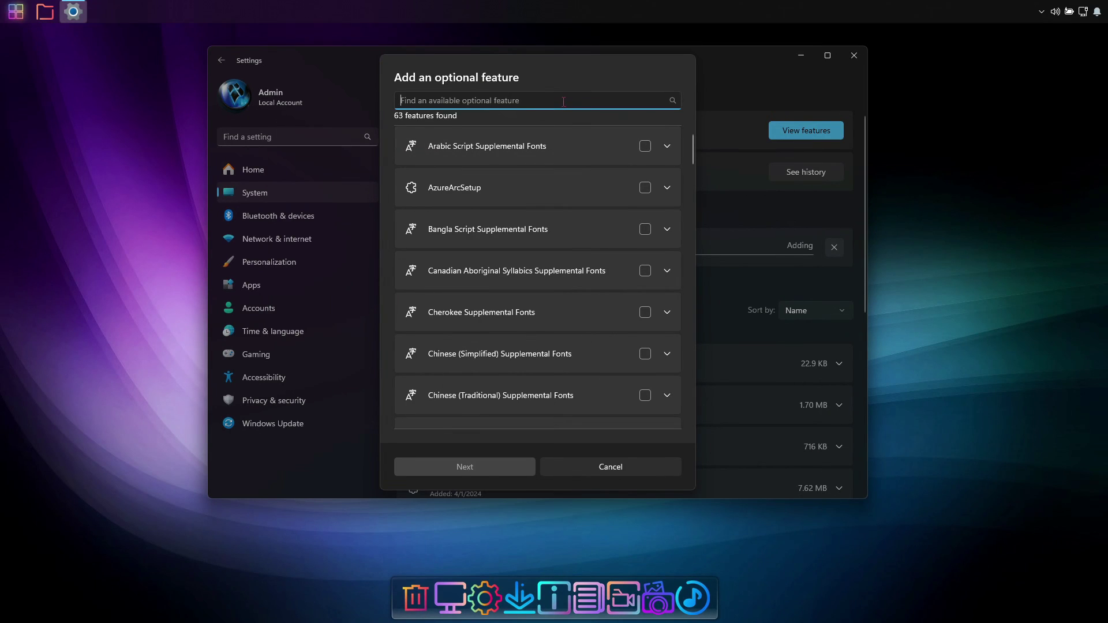
Look through the available optional features and close the list without adding any
{"action": "scroll", "coordinate": [693, 155], "scroll_direction": "down", "scroll_amount": 3}
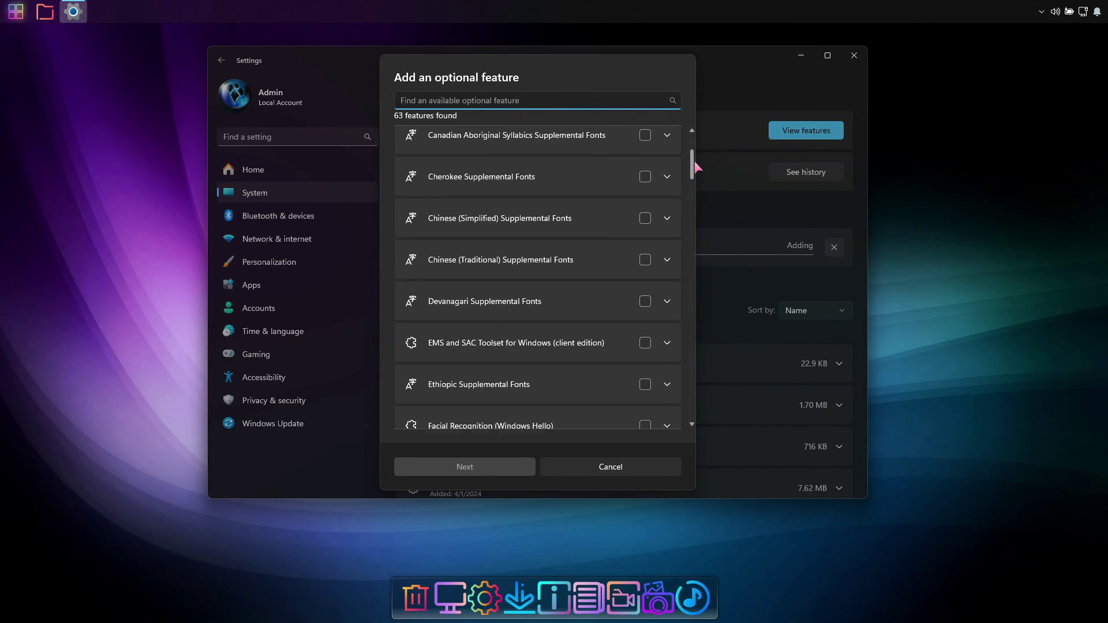
{"action": "left_click", "coordinate": [622, 471]}
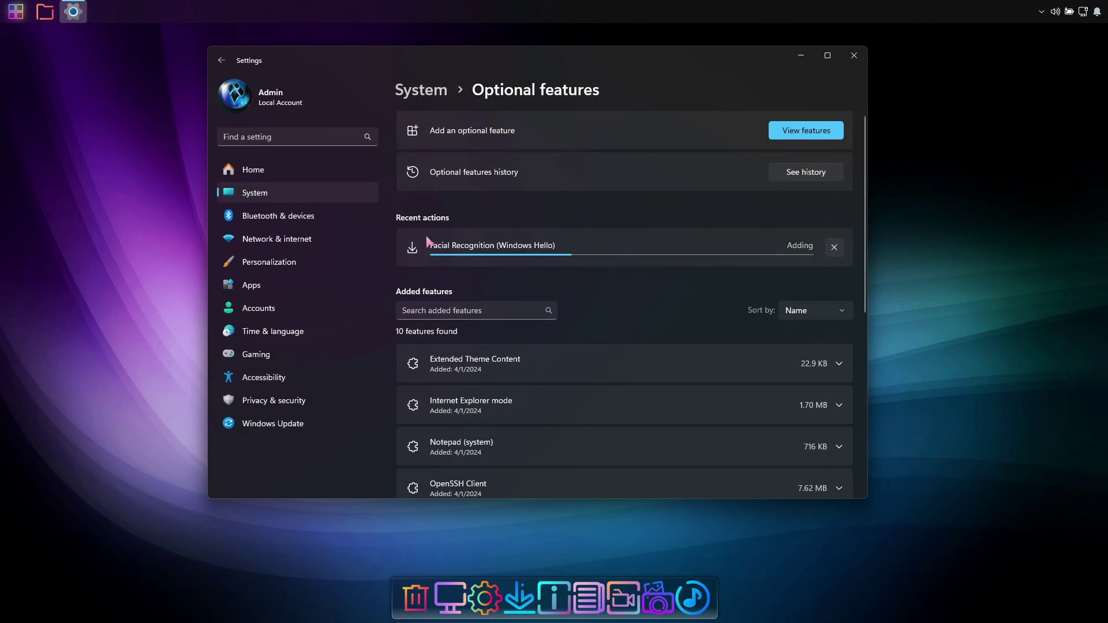
Open the Bluetooth & devices settings and view the AutoPlay options
{"action": "left_click", "coordinate": [271, 218]}
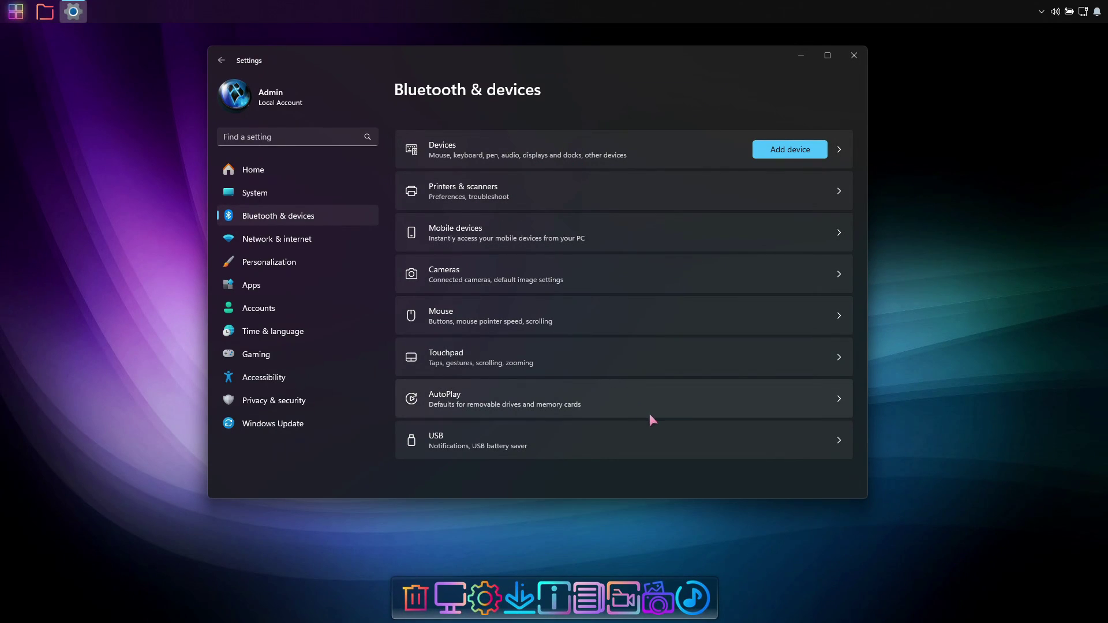
{"action": "left_click", "coordinate": [788, 407]}
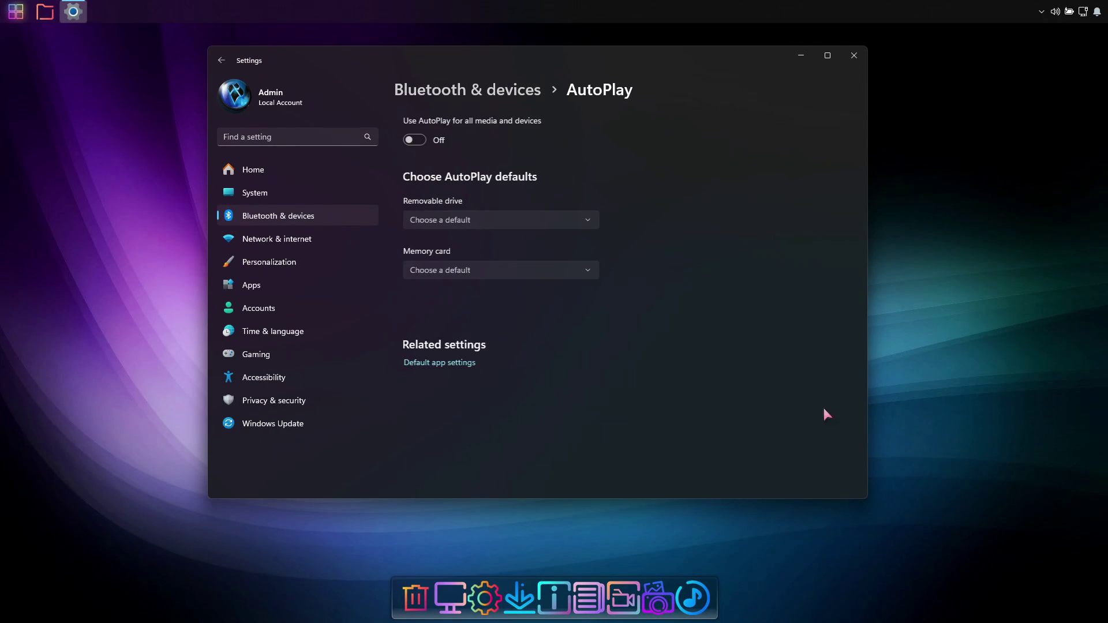
{"action": "left_click", "coordinate": [406, 141]}
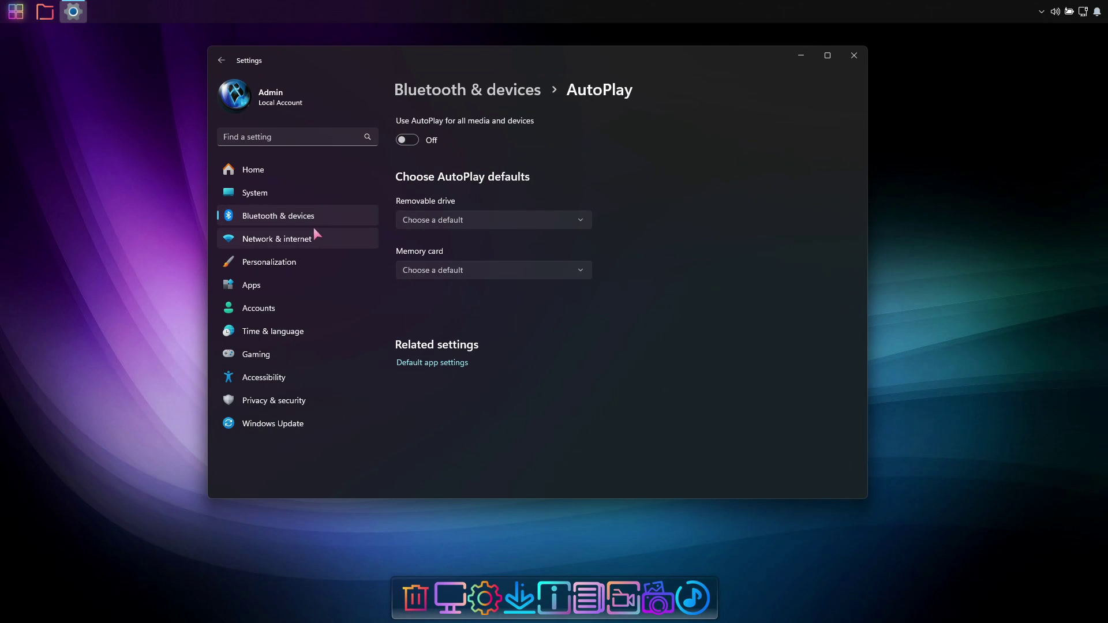
View the Ethernet settings under Network & internet and return to the Network & internet overview
{"action": "left_click", "coordinate": [279, 241]}
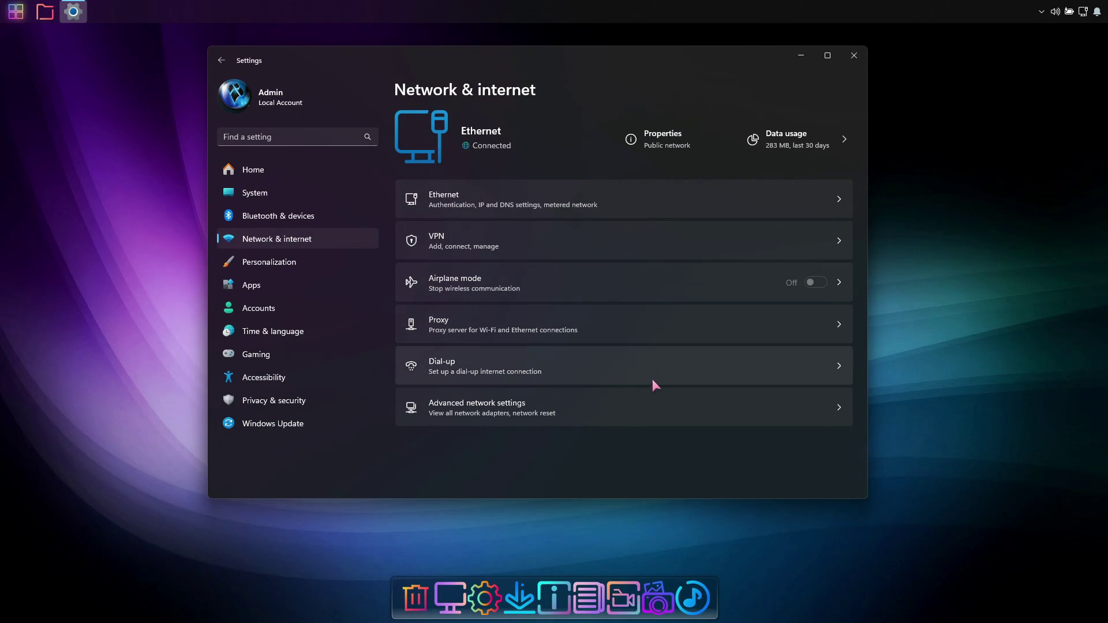
{"action": "left_click", "coordinate": [825, 196]}
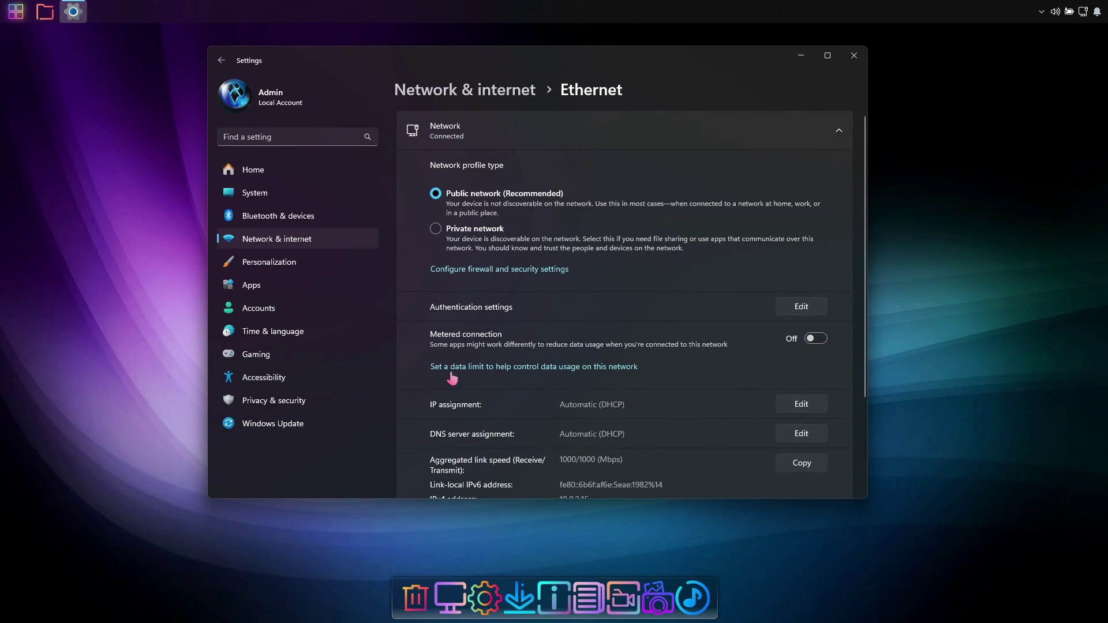
{"action": "left_click", "coordinate": [278, 240]}
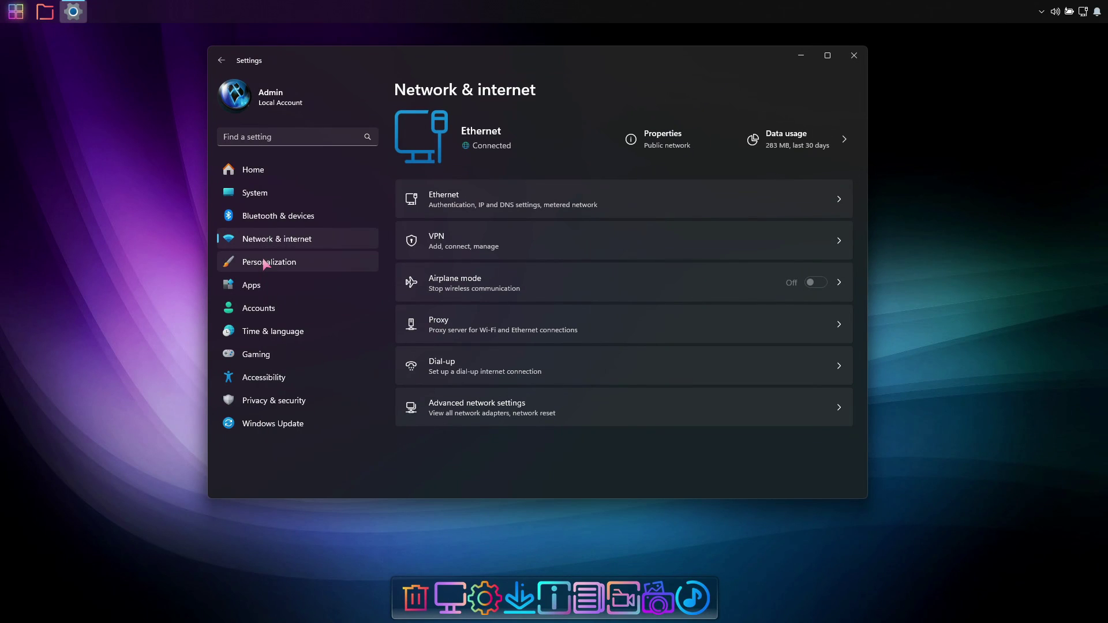
In the Personalization Background settings, try the neon corridor, pink-teal glow and blue-purple streak images as desktop wallpapers
{"action": "left_click", "coordinate": [265, 264]}
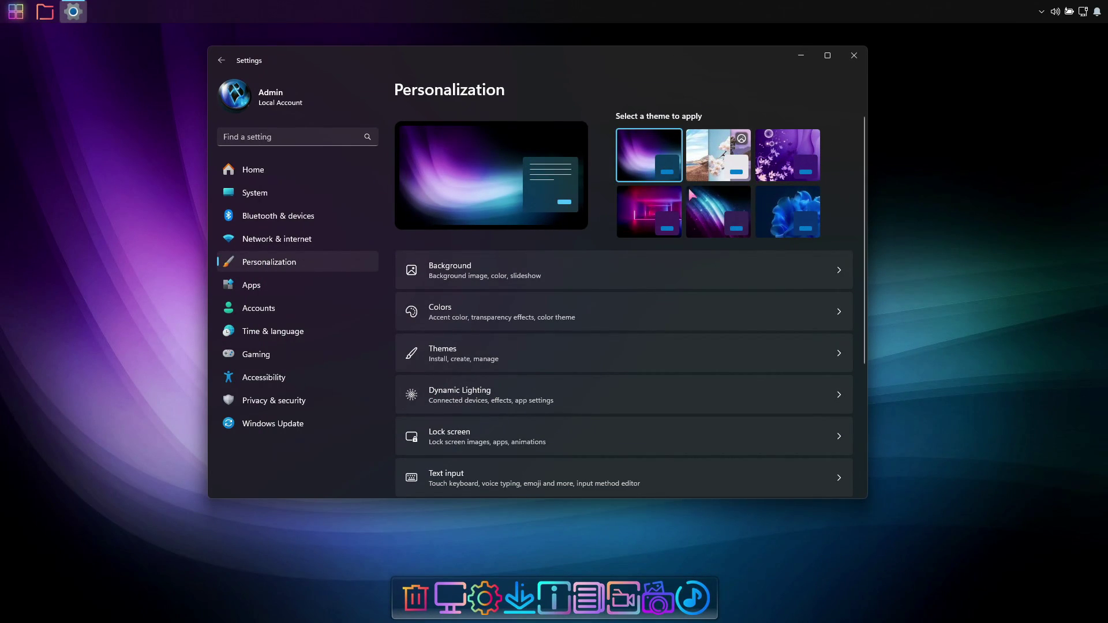
{"action": "scroll", "coordinate": [864, 173], "scroll_direction": "down", "scroll_amount": 2}
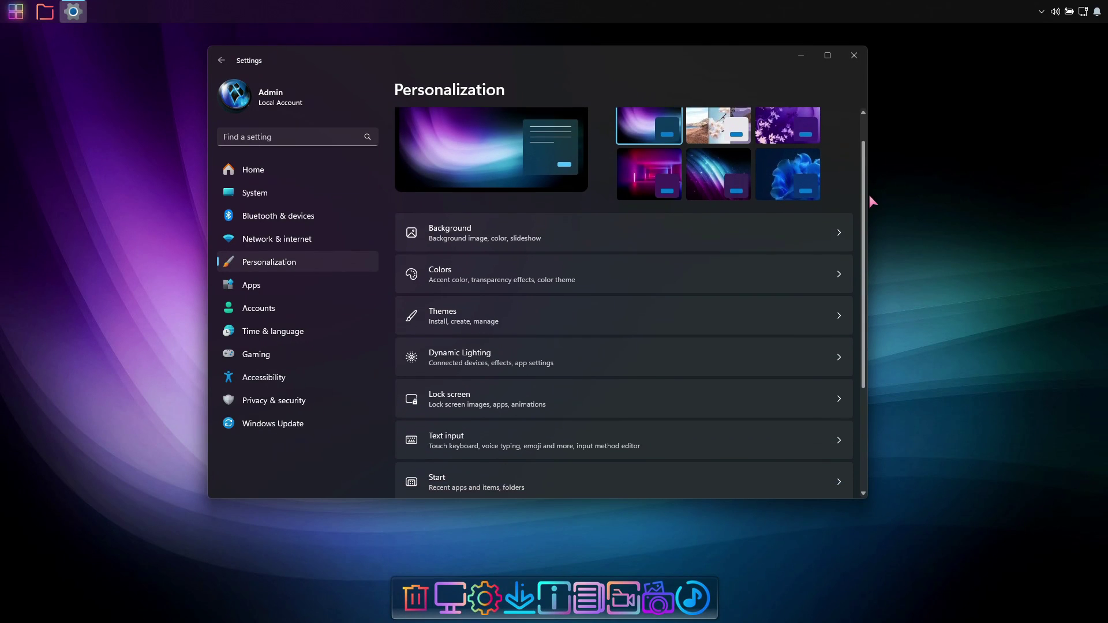
{"action": "left_click", "coordinate": [817, 210]}
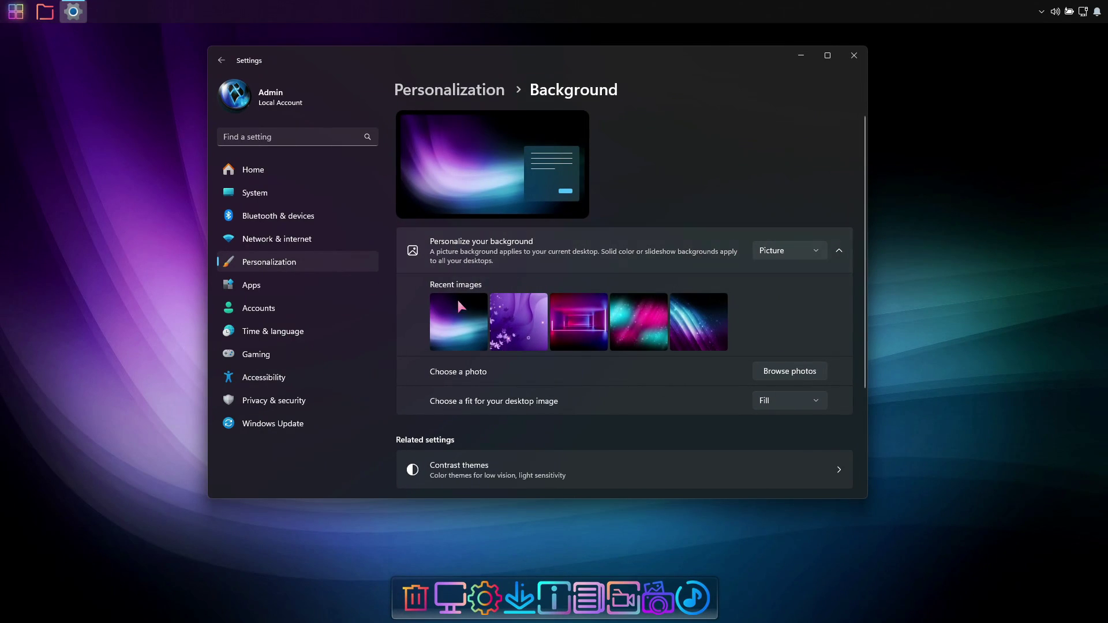
{"action": "left_click", "coordinate": [597, 334]}
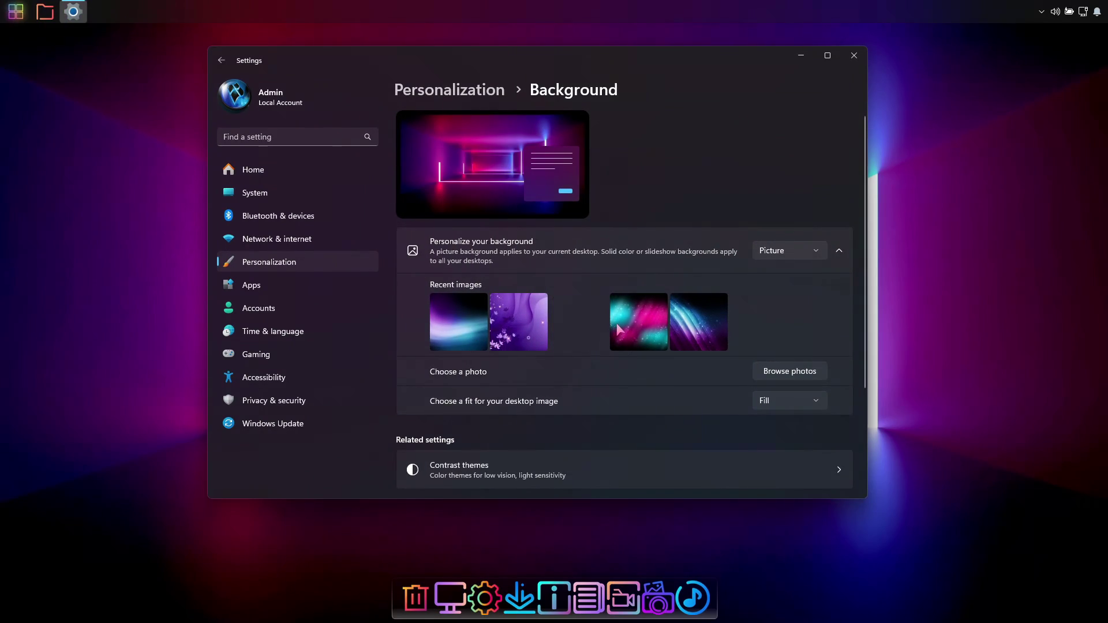
{"action": "left_click", "coordinate": [653, 324]}
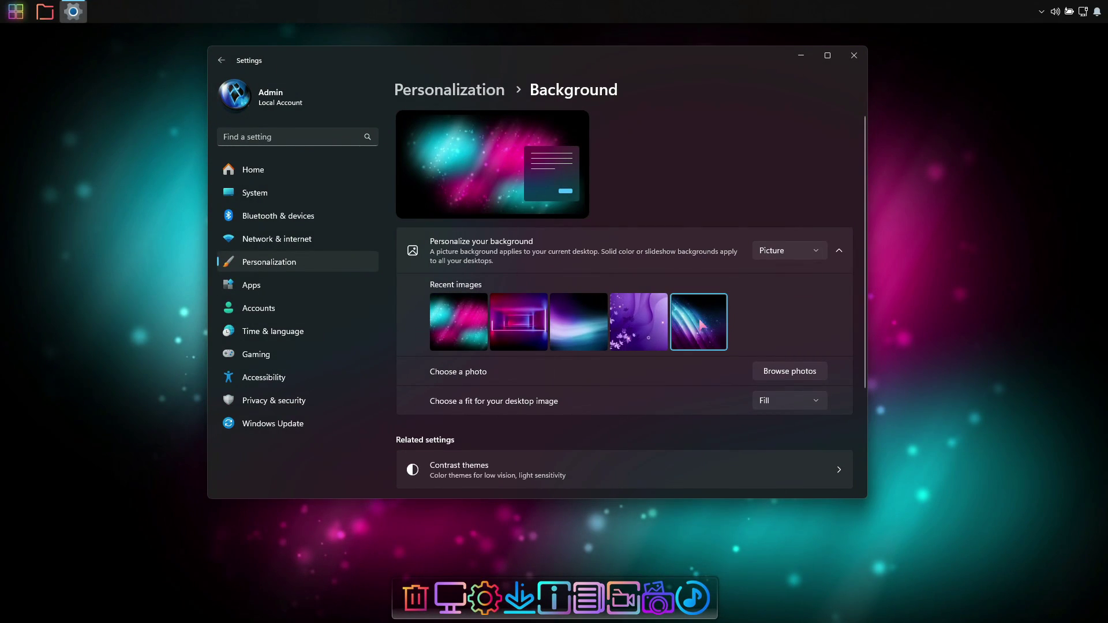
{"action": "left_click", "coordinate": [699, 325]}
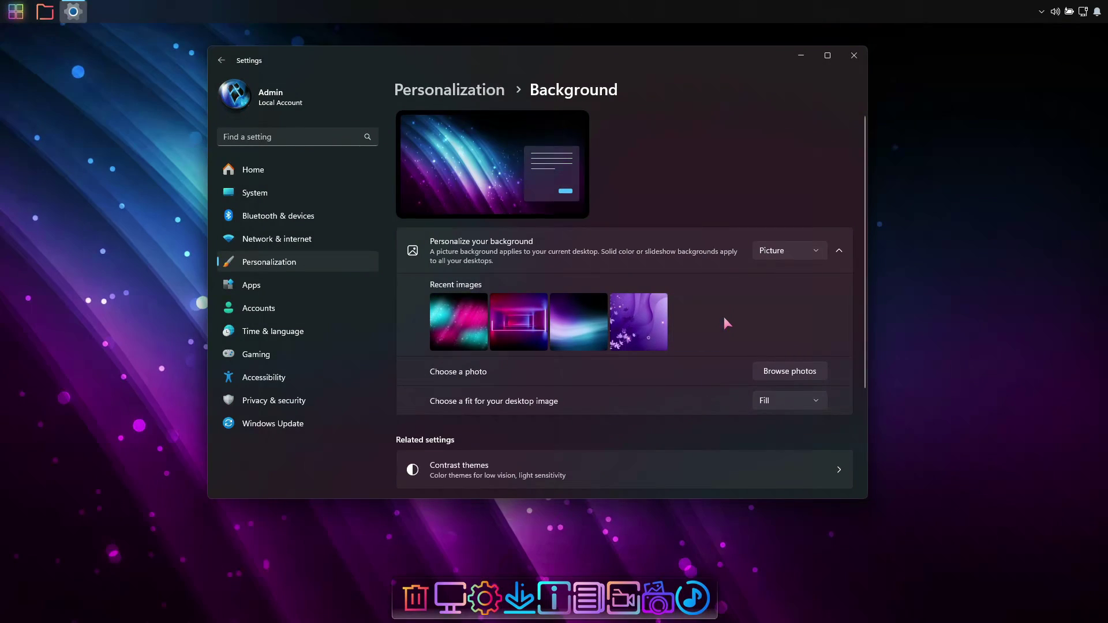
Apply the Neon 01 theme from the Personalization themes and minimize Settings to view it on the desktop
{"action": "left_click", "coordinate": [470, 99]}
{"action": "scroll", "coordinate": [635, 289], "scroll_direction": "down", "scroll_amount": 2}
{"action": "left_click", "coordinate": [692, 297]}
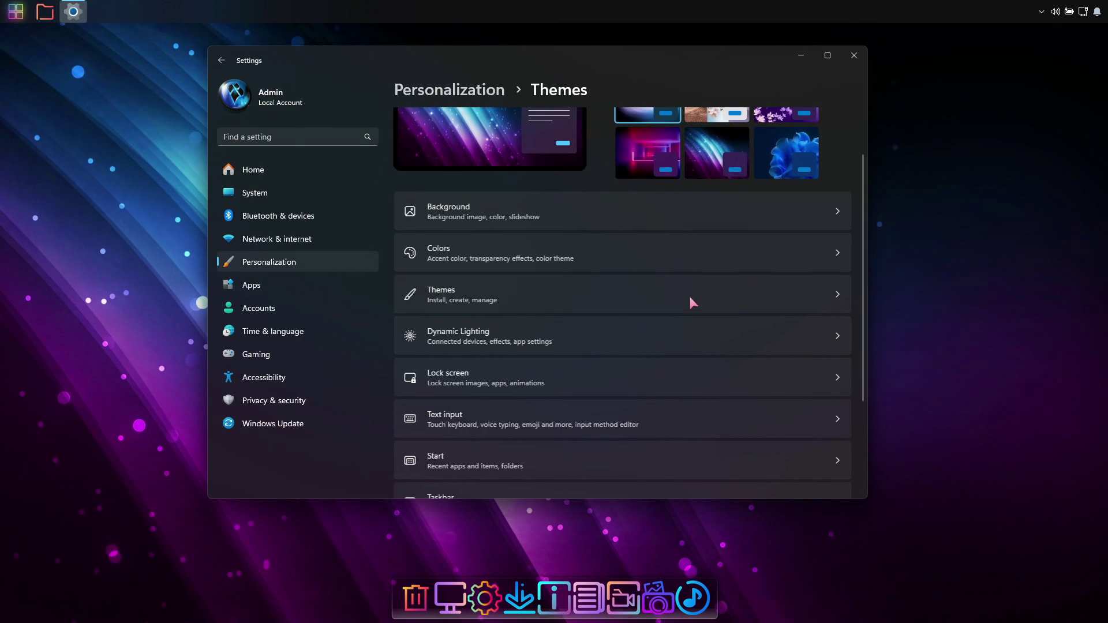
{"action": "left_click", "coordinate": [460, 314]}
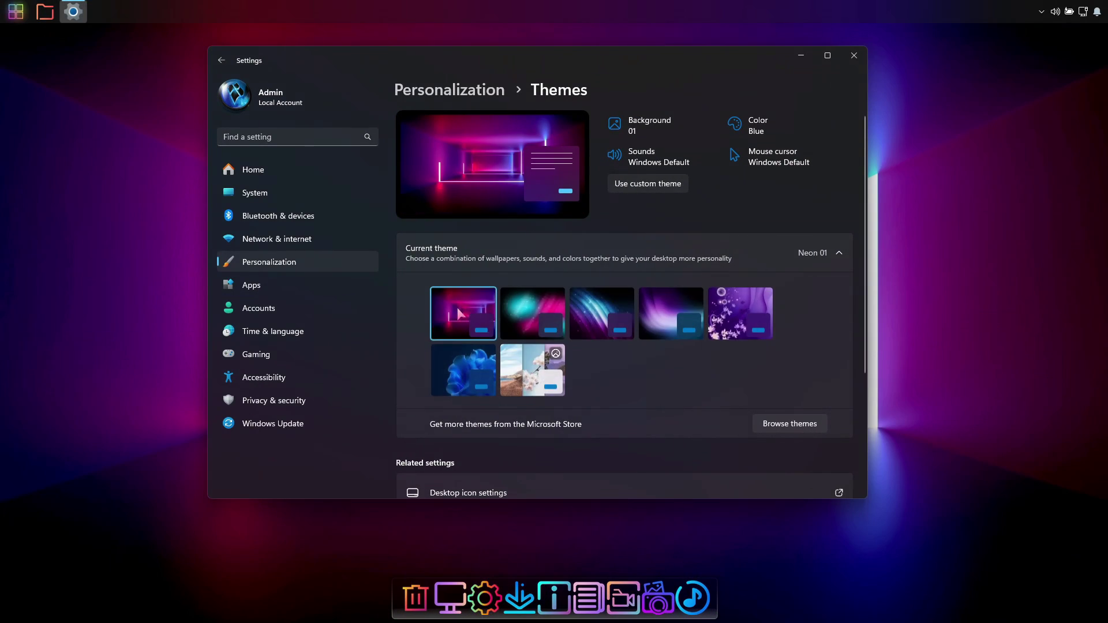
{"action": "left_click", "coordinate": [800, 56]}
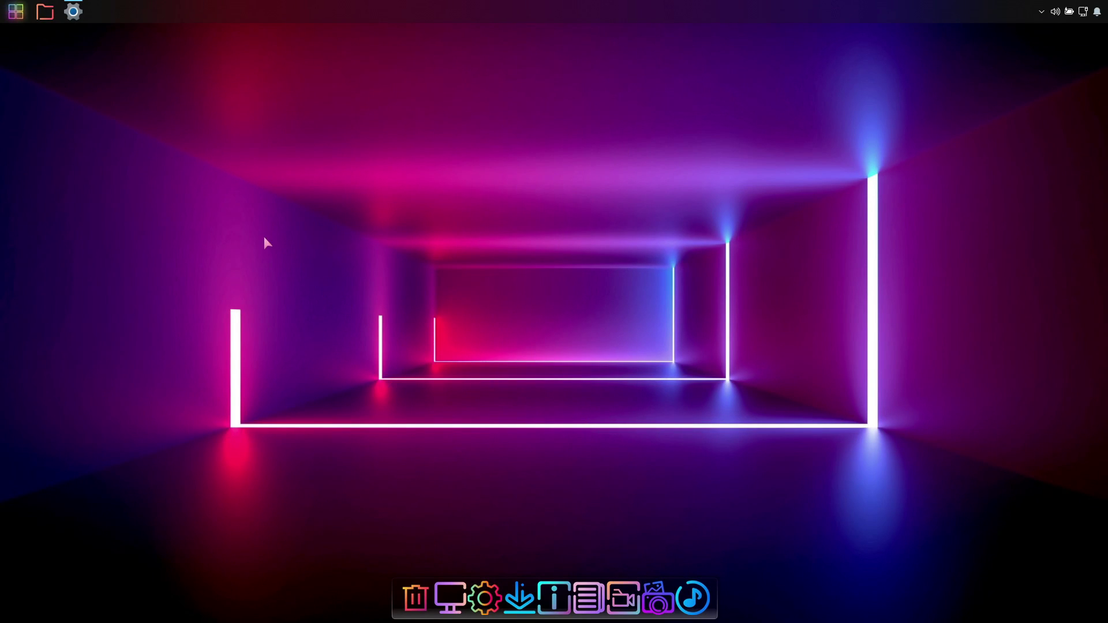
Bring Settings back, apply the Windows Light Classic theme and minimize Settings to view the desktop
{"action": "left_click", "coordinate": [80, 15]}
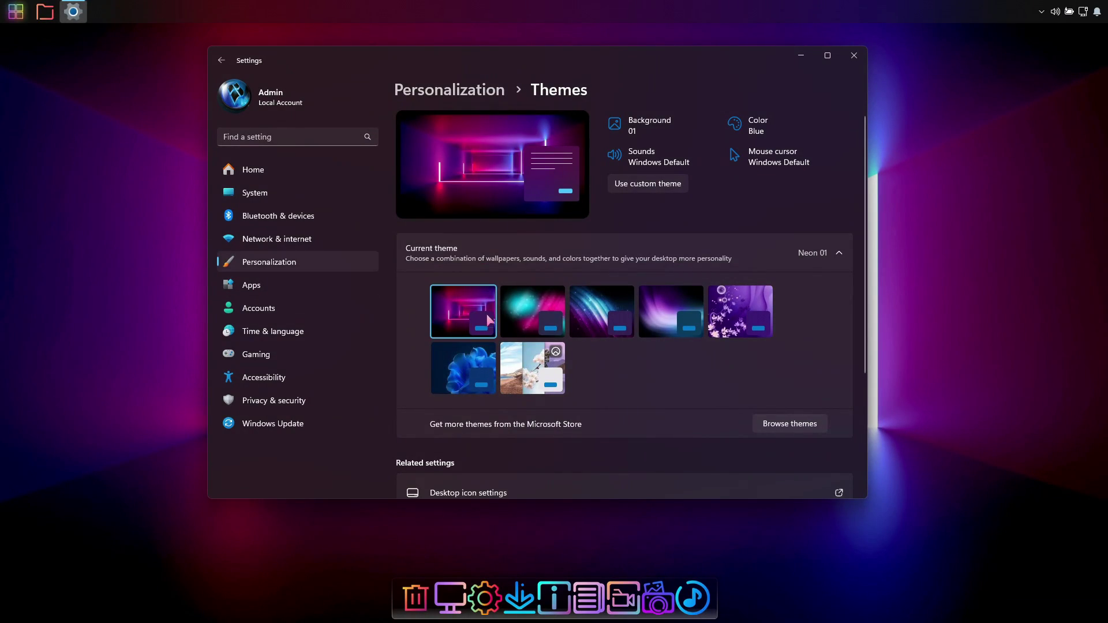
{"action": "left_click", "coordinate": [734, 318]}
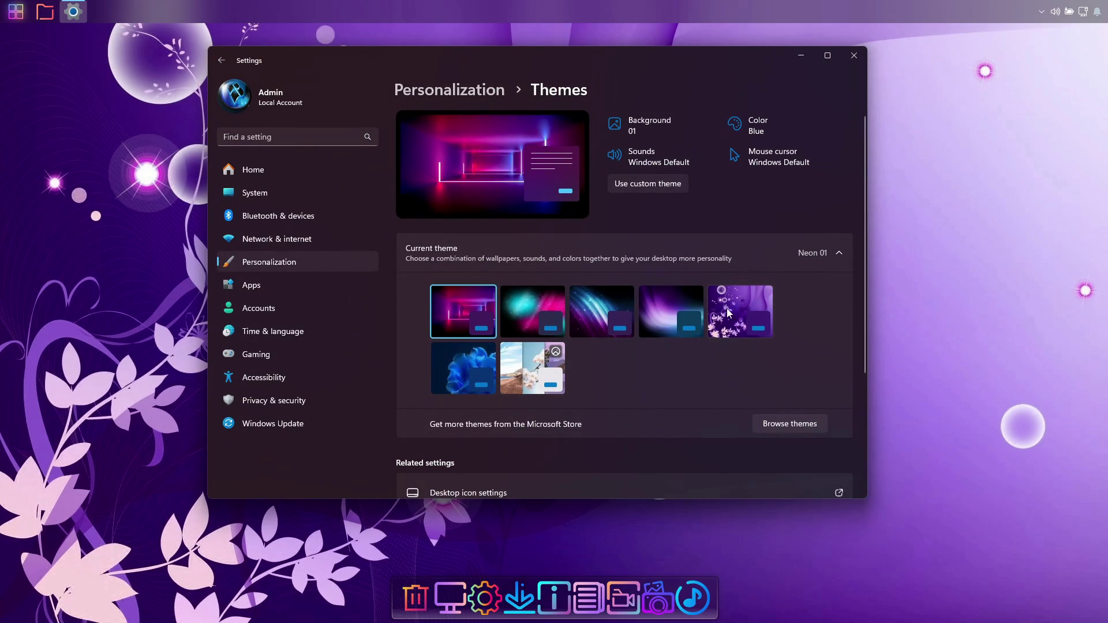
{"action": "left_click", "coordinate": [801, 58]}
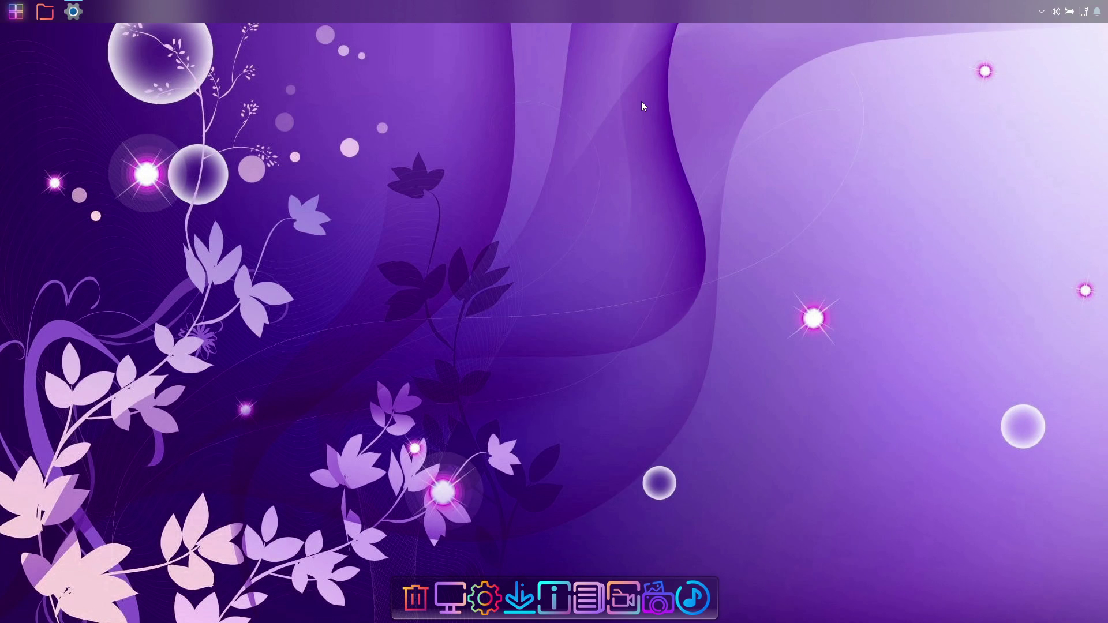
Open This PC, center its window, view the contents of the Windows X-Lite (C:) drive and close the window
{"action": "left_click", "coordinate": [455, 588]}
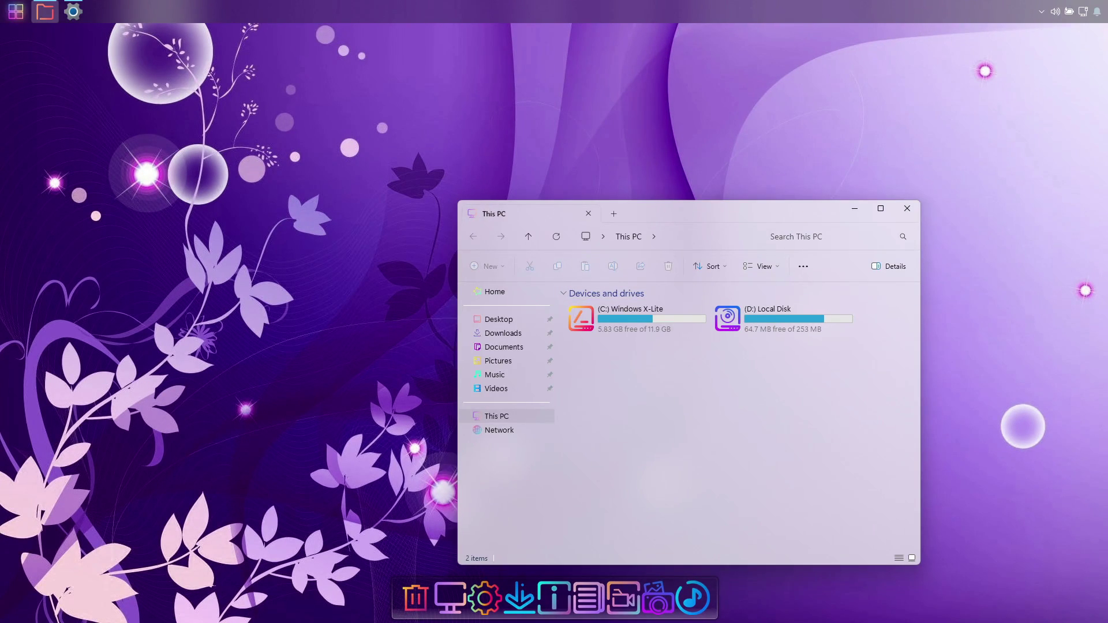
{"action": "left_click_drag", "start_coordinate": [787, 223], "coordinate": [668, 119]}
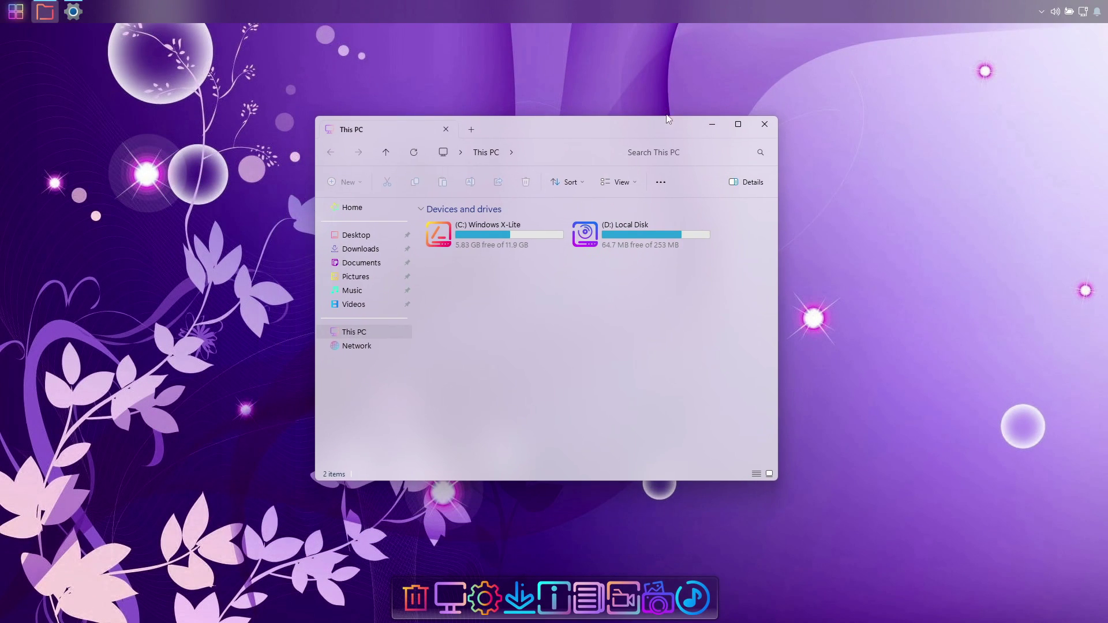
{"action": "double_click", "coordinate": [506, 252]}
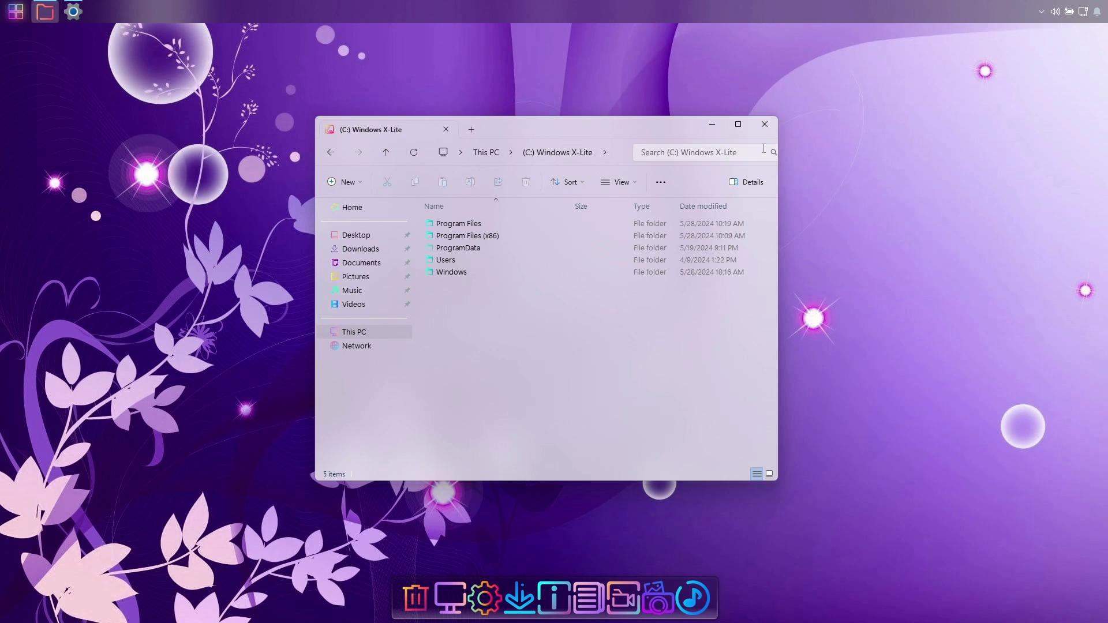
{"action": "left_click", "coordinate": [765, 126]}
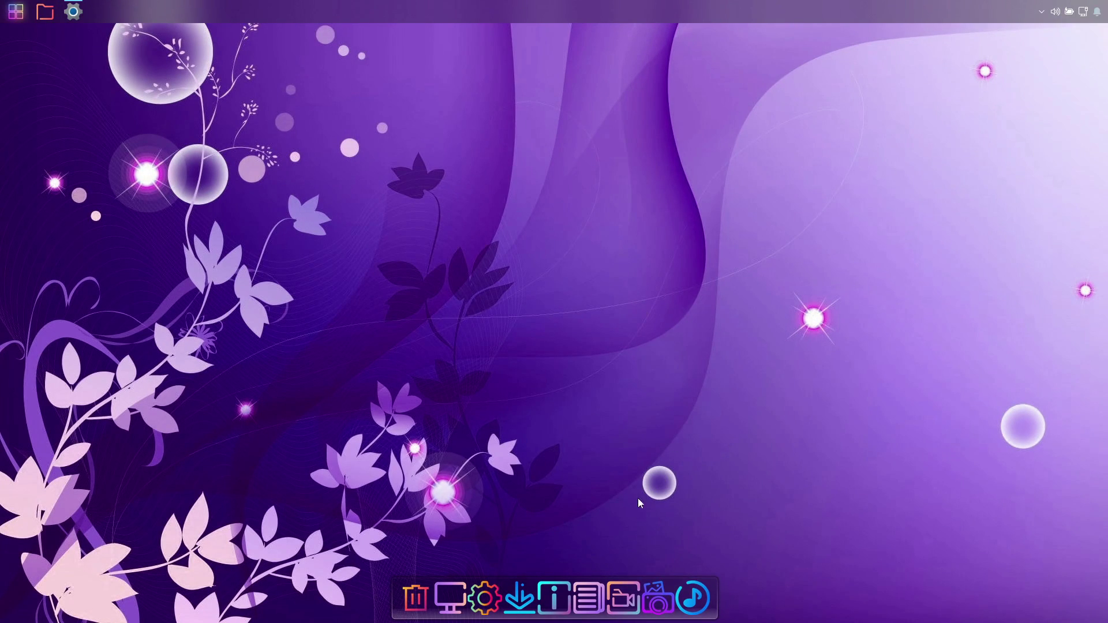
Bring Settings back, apply the Neon 04 theme and move the window aside to reveal the wallpaper
{"action": "left_click", "coordinate": [81, 17]}
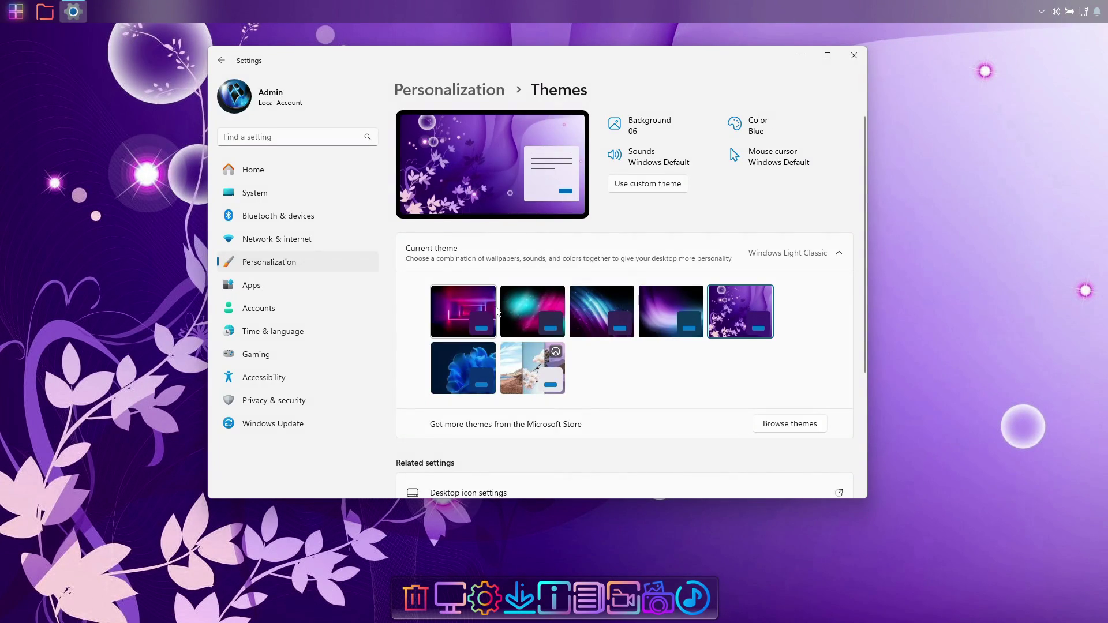
{"action": "left_click", "coordinate": [670, 312]}
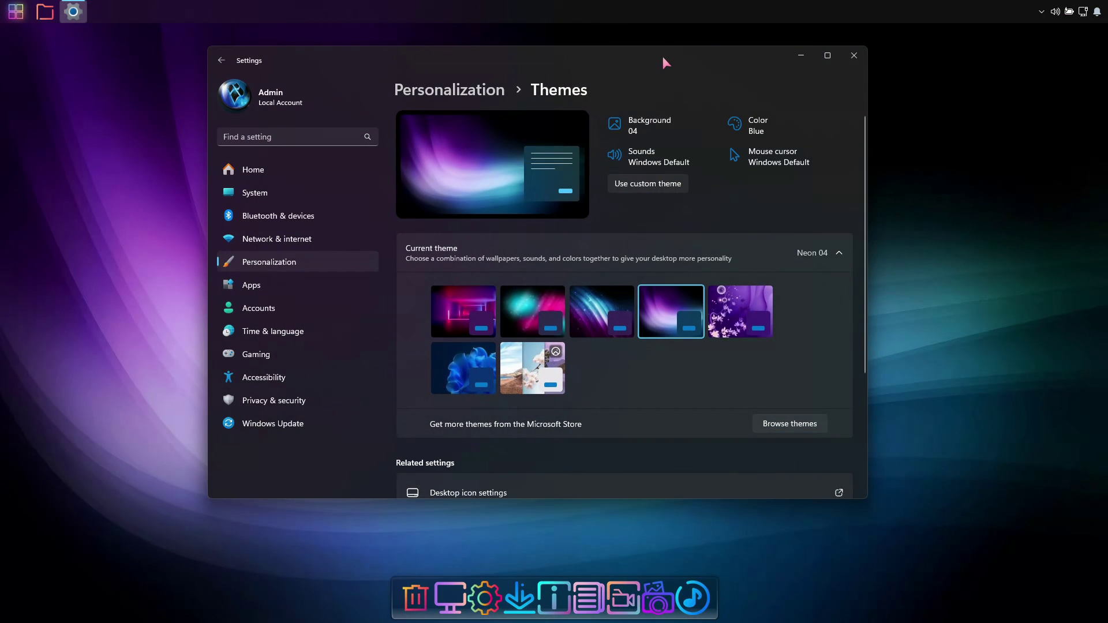
{"action": "left_click_drag", "start_coordinate": [663, 58], "coordinate": [477, 47]}
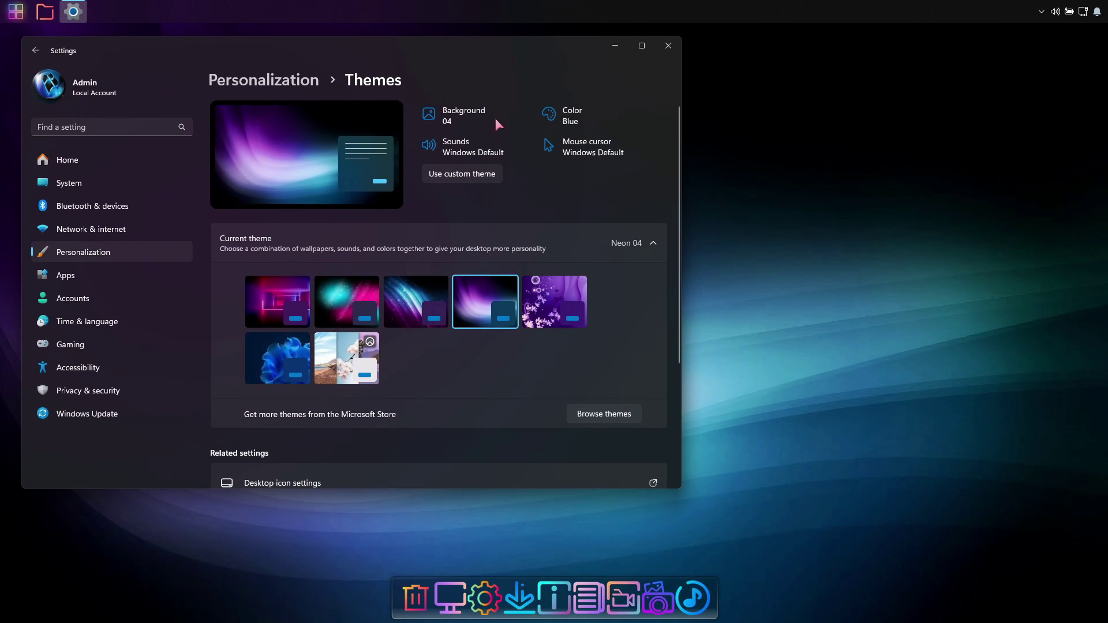
Apply the Windows spotlight theme, minimize Settings, and view the desktop and its context menu options
{"action": "left_click", "coordinate": [342, 361]}
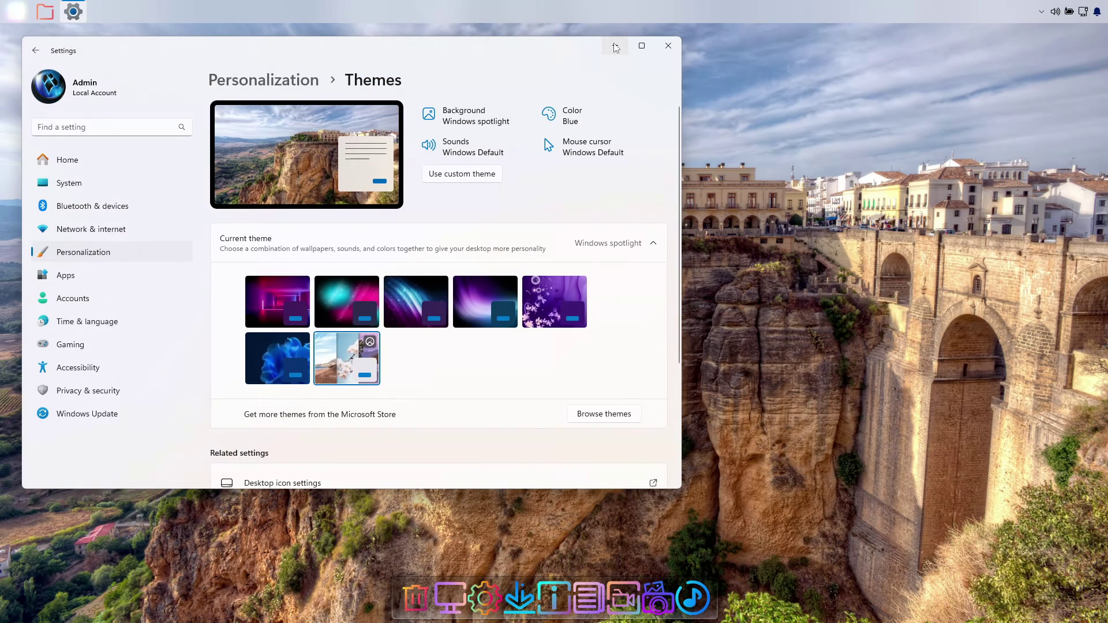
{"action": "left_click", "coordinate": [615, 46]}
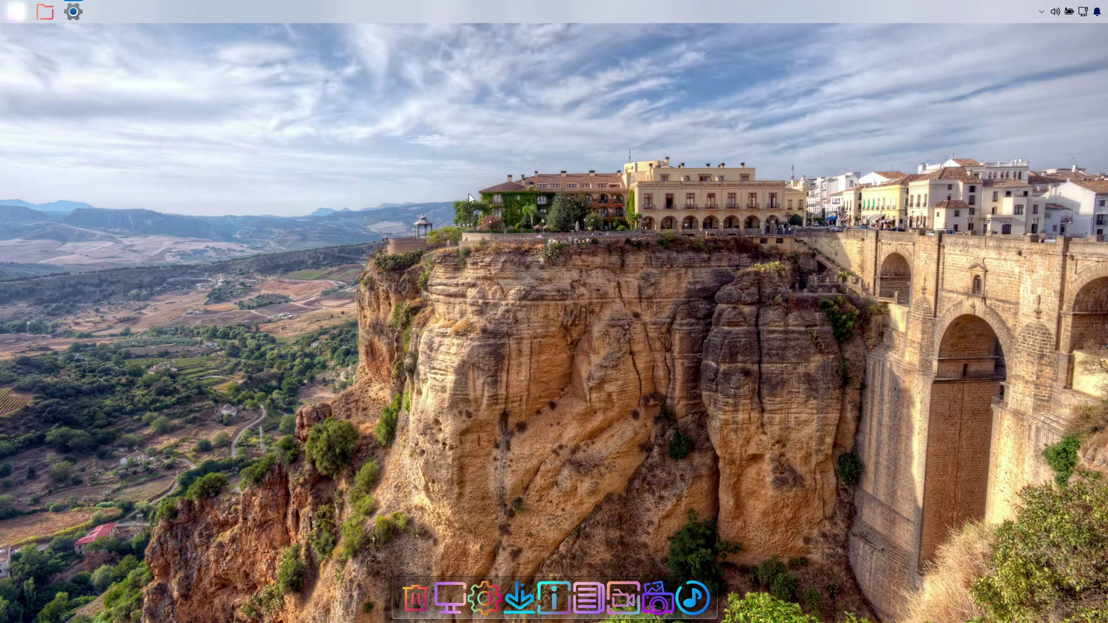
{"action": "right_click", "coordinate": [467, 75]}
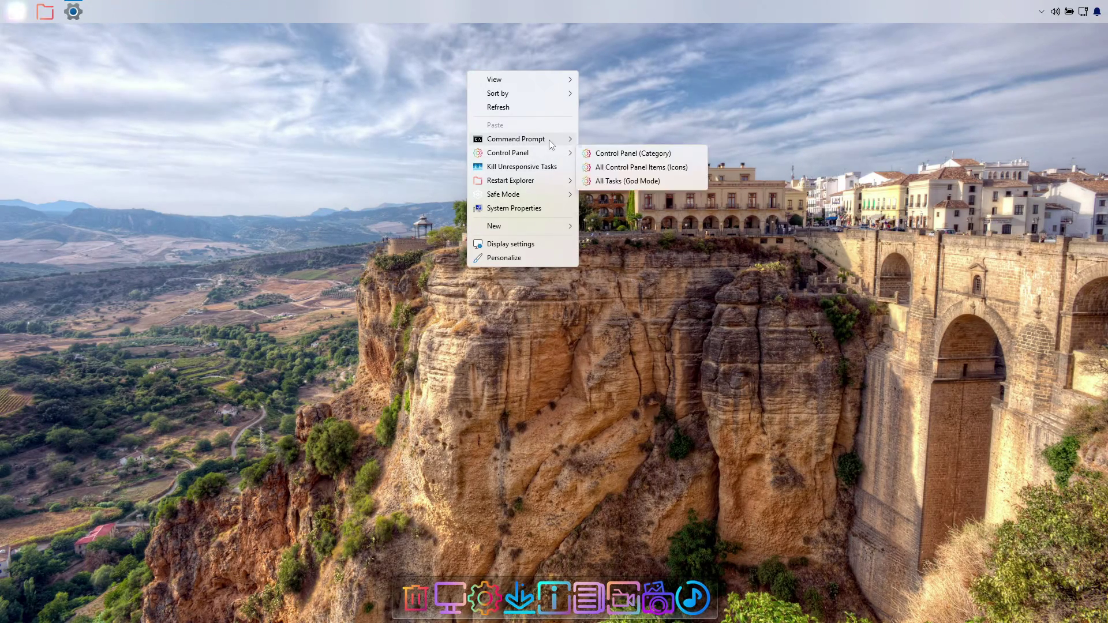
Reopen the personalization settings from the desktop, apply the Neon 04 theme and move Settings back to the center
{"action": "left_click", "coordinate": [546, 264]}
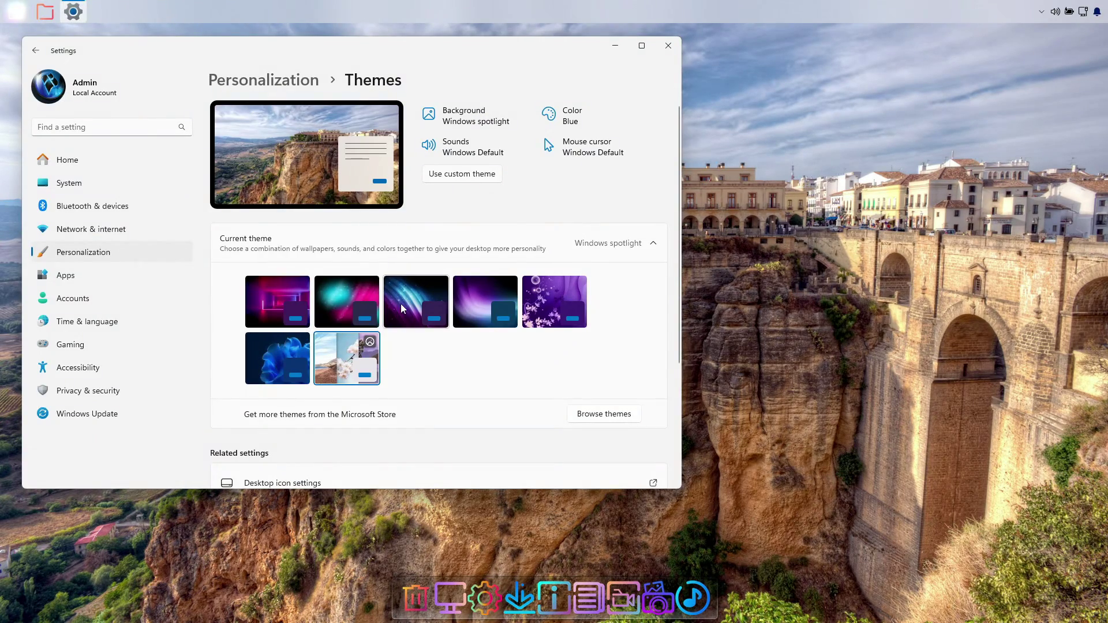
{"action": "left_click", "coordinate": [485, 301]}
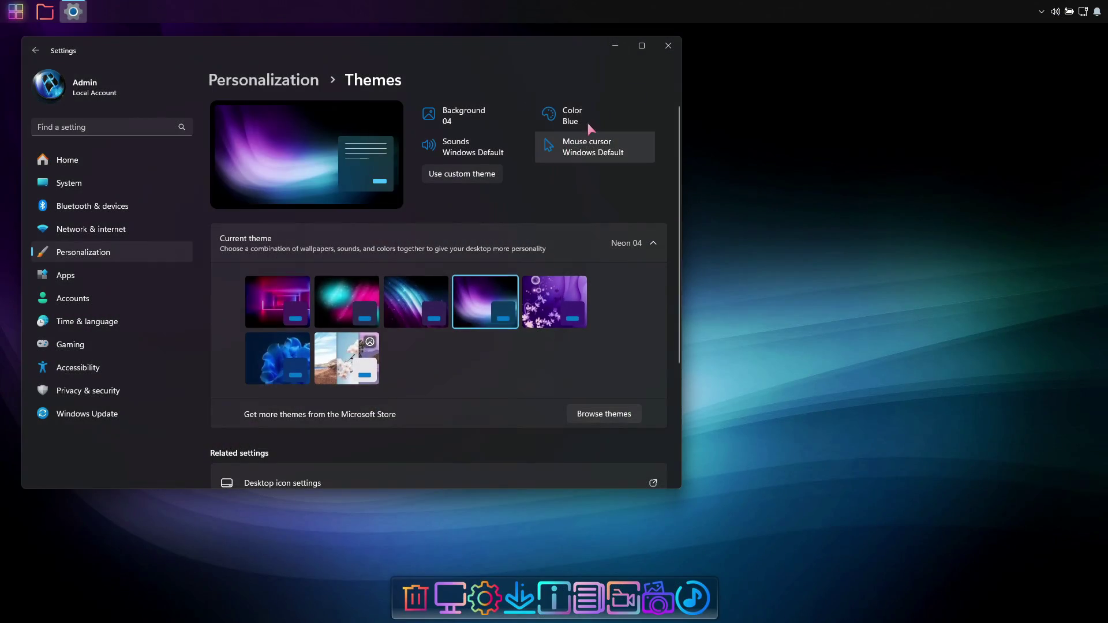
{"action": "left_click_drag", "start_coordinate": [598, 41], "coordinate": [779, 53]}
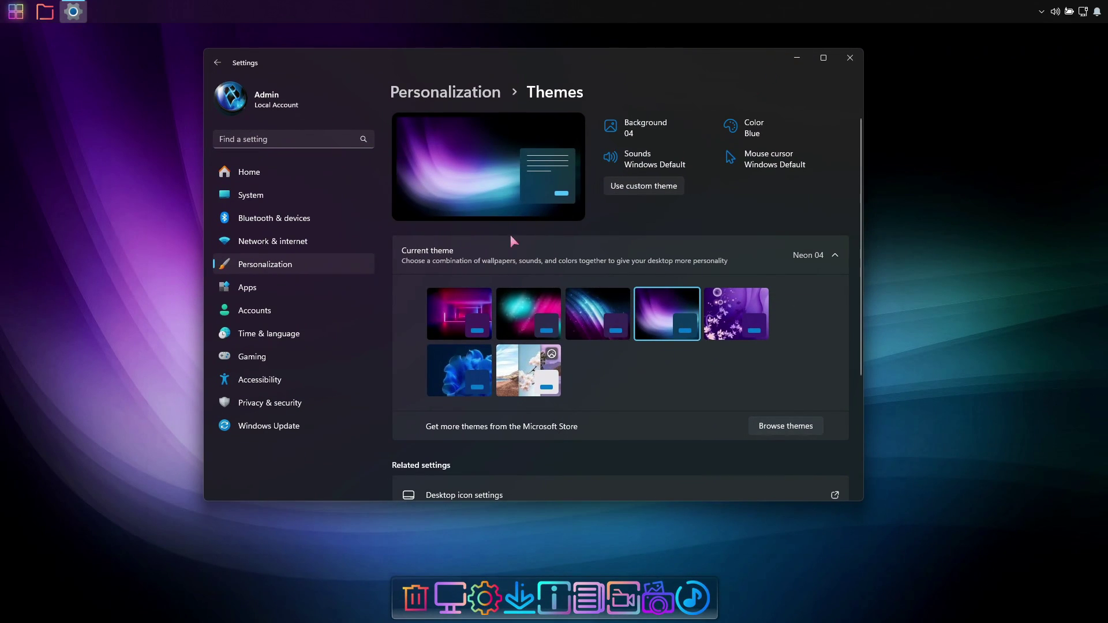
Open the Apps settings and look through the list of installed apps
{"action": "left_click", "coordinate": [250, 288]}
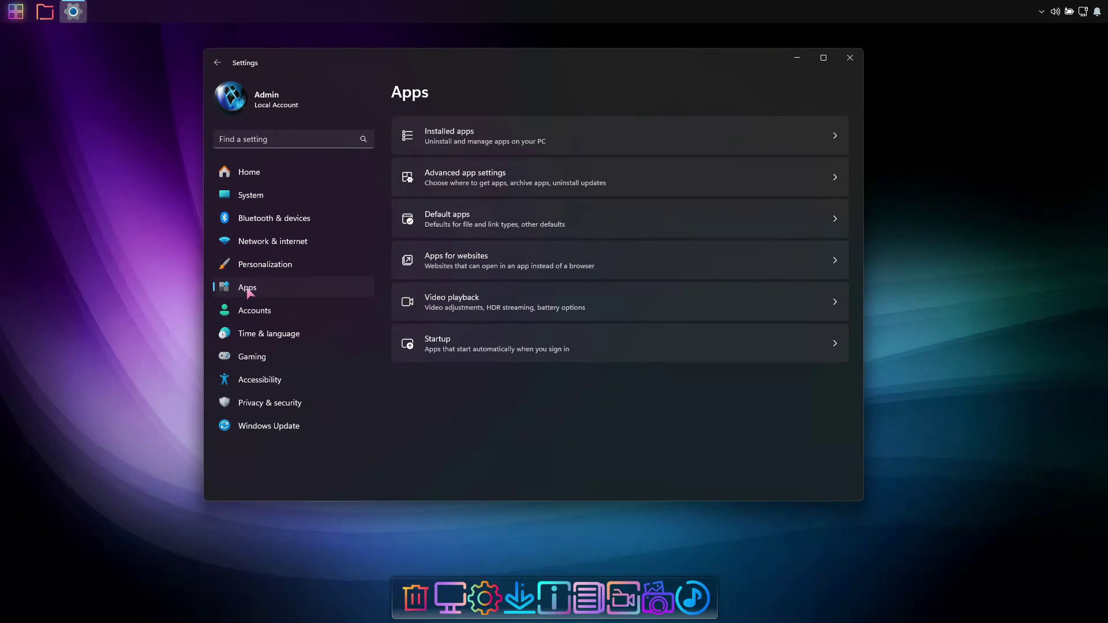
{"action": "left_click", "coordinate": [806, 141]}
{"action": "scroll", "coordinate": [729, 242], "scroll_direction": "down", "scroll_amount": 3}
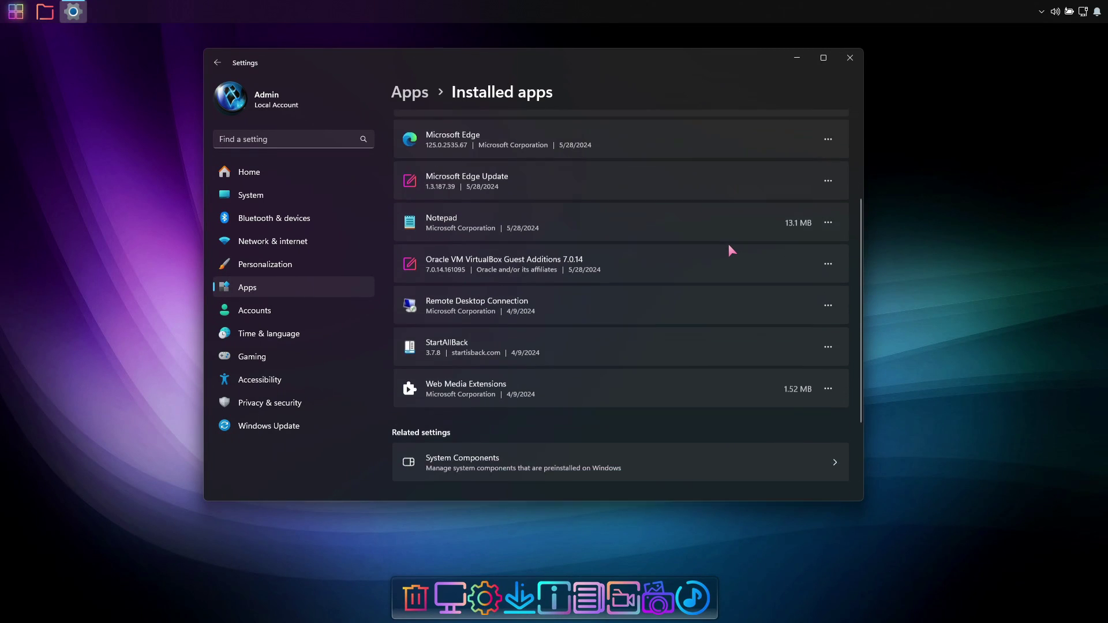
Finish looking through the installed apps list, and look through the Accounts settings down to the related settings
{"action": "scroll", "coordinate": [728, 244], "scroll_direction": "down", "scroll_amount": 2}
{"action": "scroll", "coordinate": [728, 244], "scroll_direction": "up", "scroll_amount": 6}
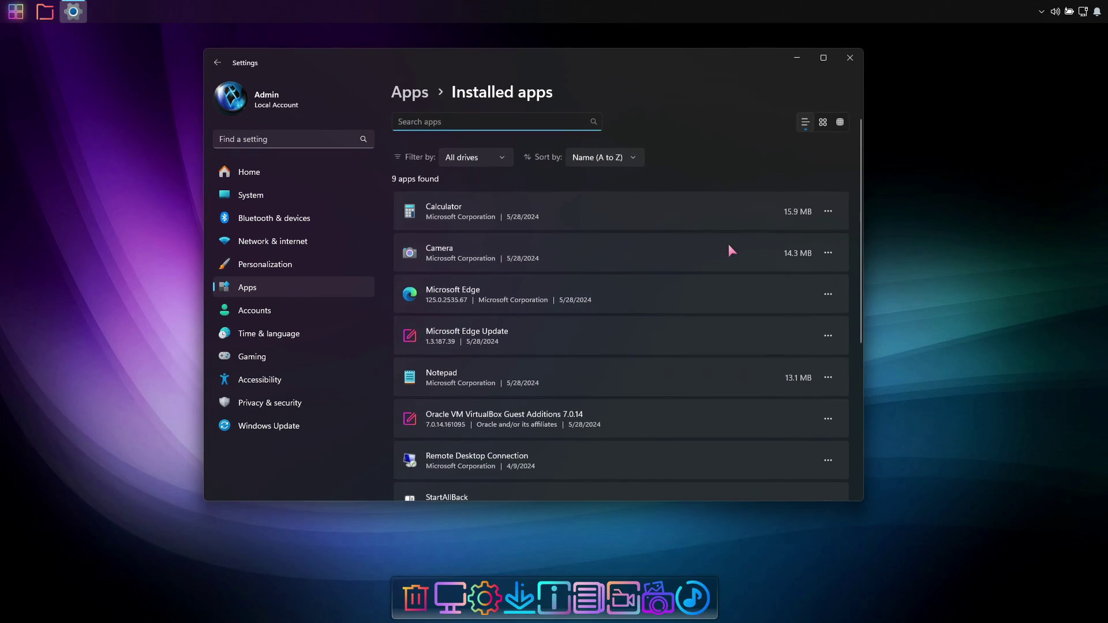
{"action": "left_click", "coordinate": [252, 313]}
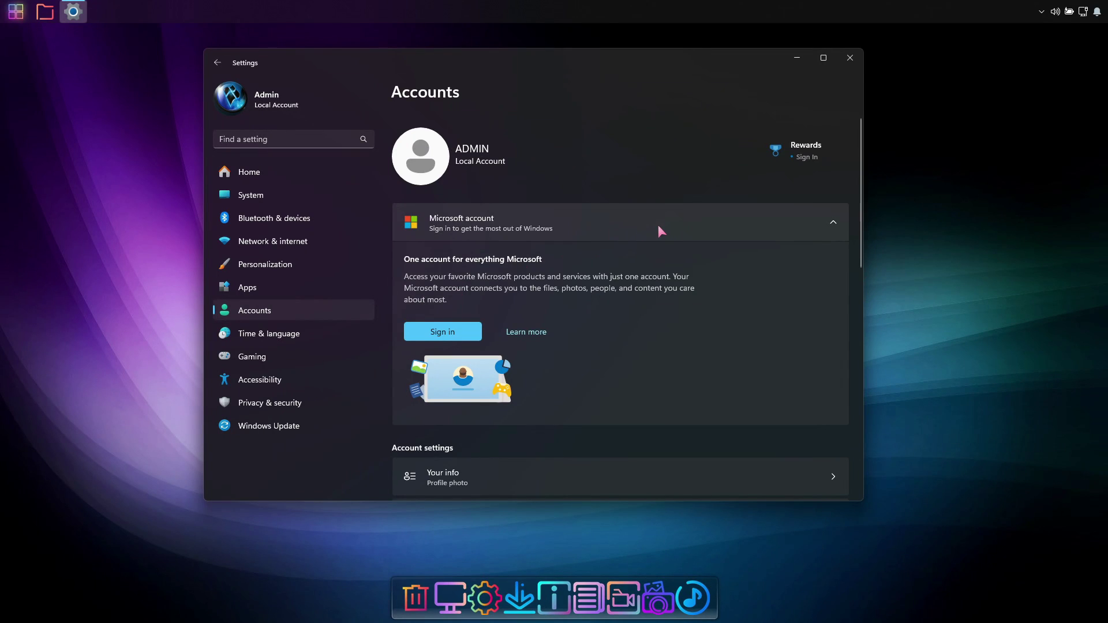
{"action": "scroll", "coordinate": [661, 228], "scroll_direction": "down", "scroll_amount": 6}
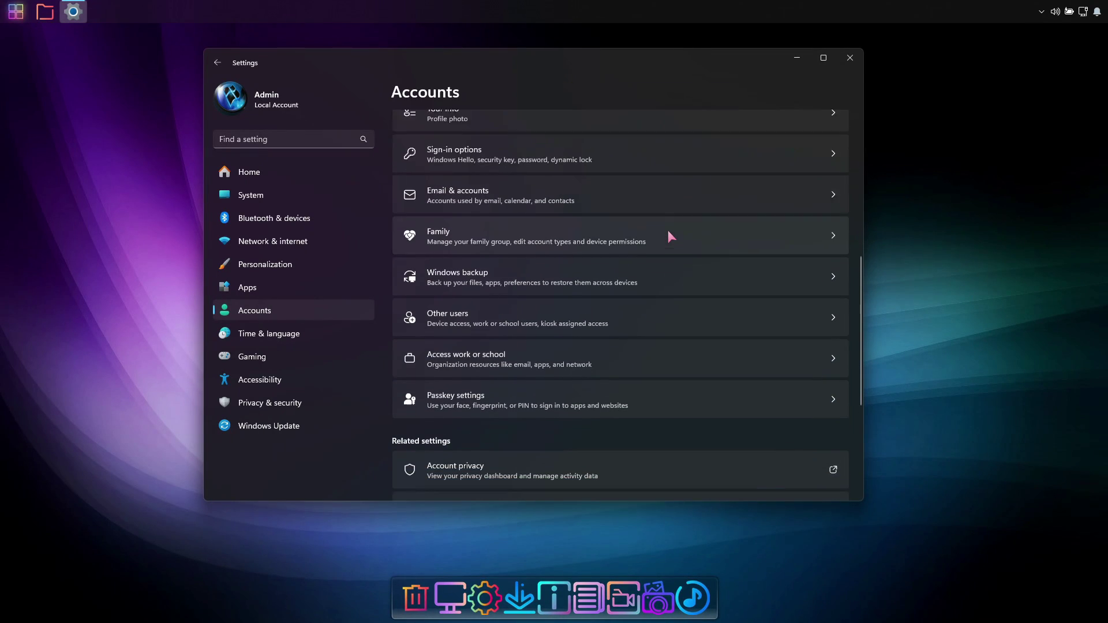
{"action": "scroll", "coordinate": [670, 236], "scroll_direction": "down", "scroll_amount": 4}
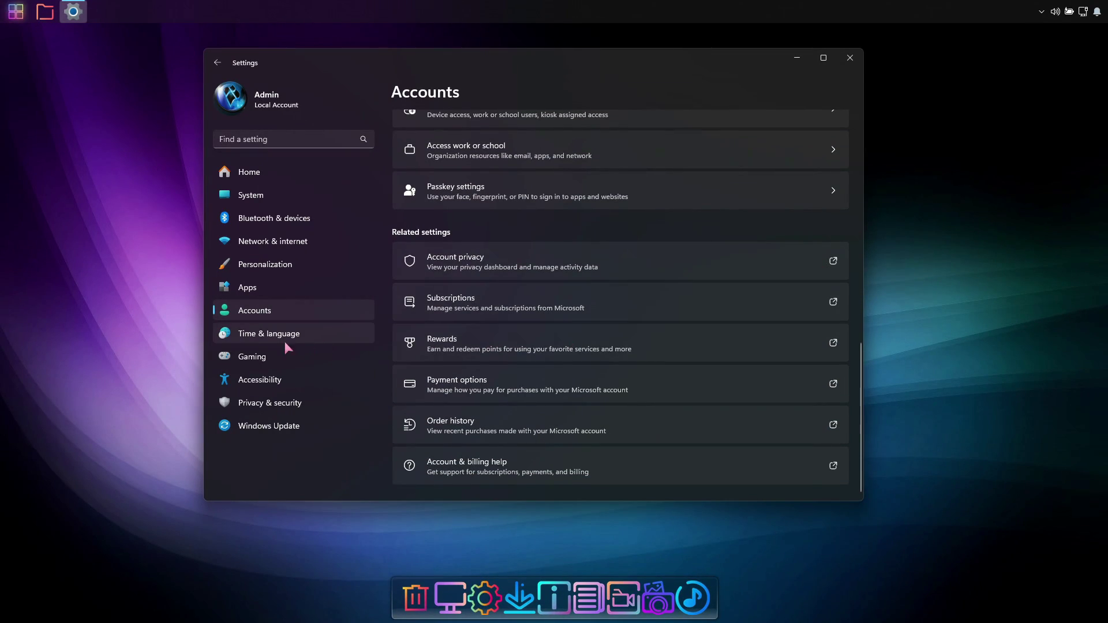
Open the Date & time settings, browse the available time zones without changing the selection, and return to Time & language
{"action": "left_click", "coordinate": [261, 337]}
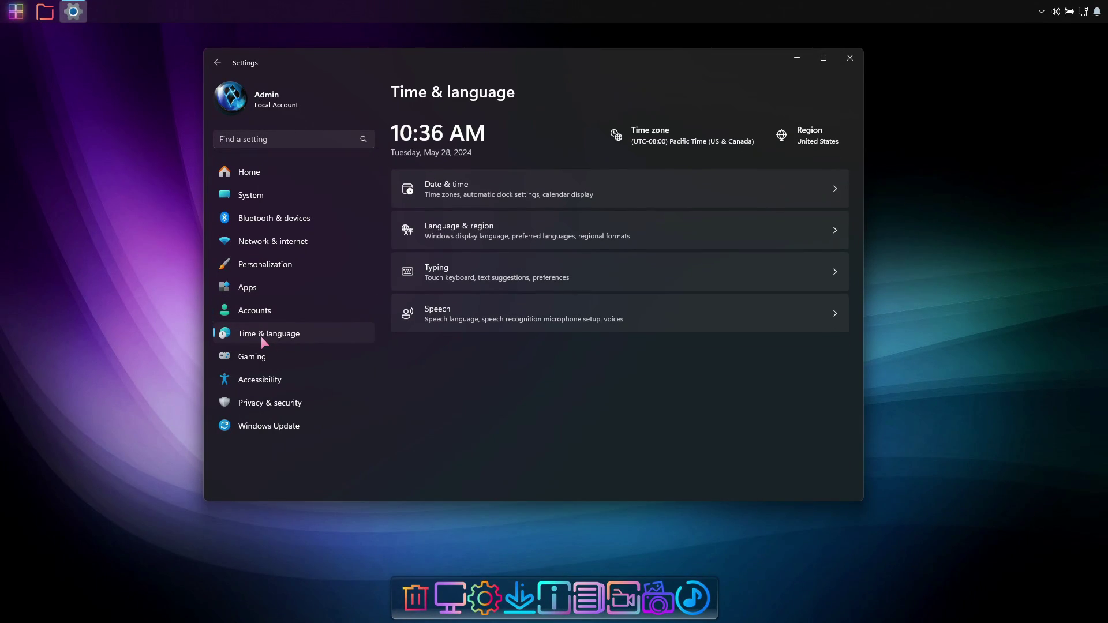
{"action": "left_click", "coordinate": [619, 184]}
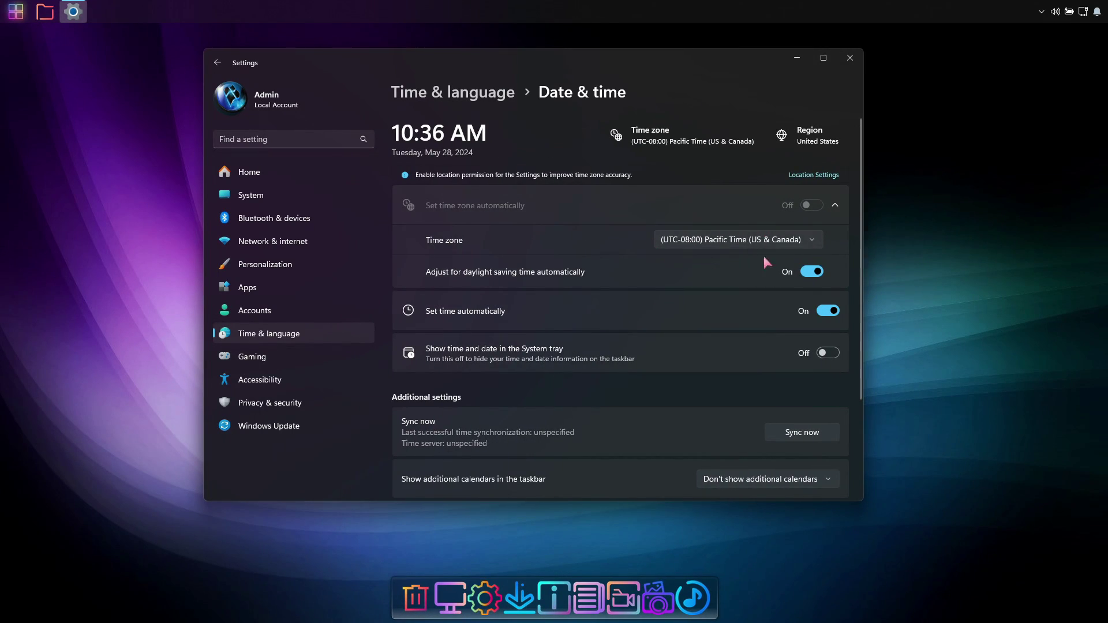
{"action": "left_click", "coordinate": [812, 240]}
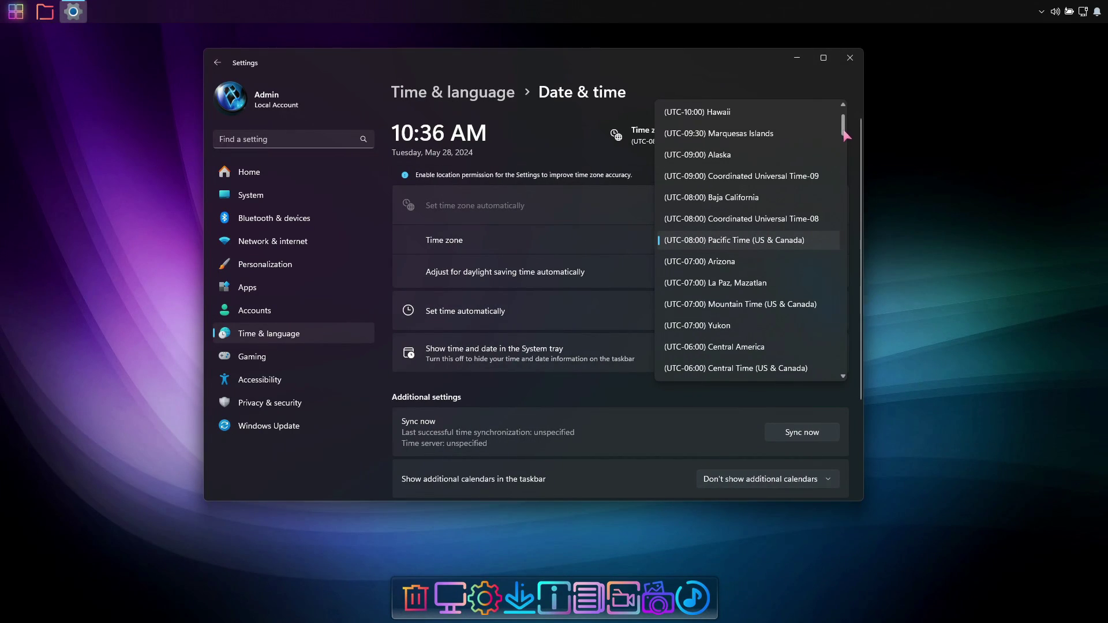
{"action": "scroll", "coordinate": [845, 136], "scroll_direction": "down", "scroll_amount": 5}
{"action": "scroll", "coordinate": [808, 173], "scroll_direction": "up", "scroll_amount": 5}
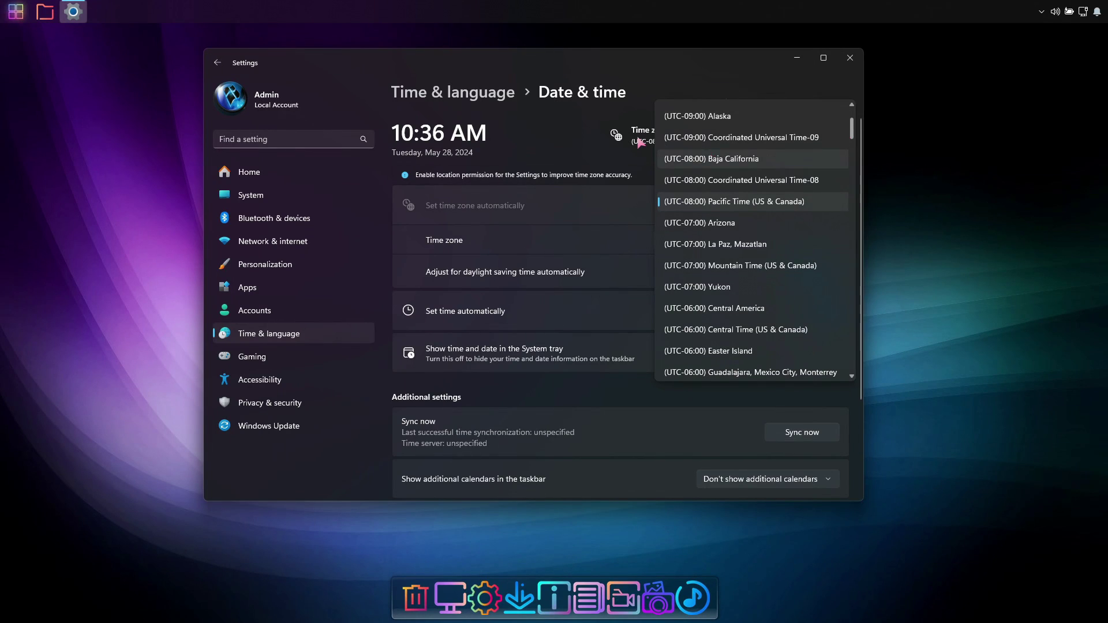
{"action": "left_click", "coordinate": [491, 206]}
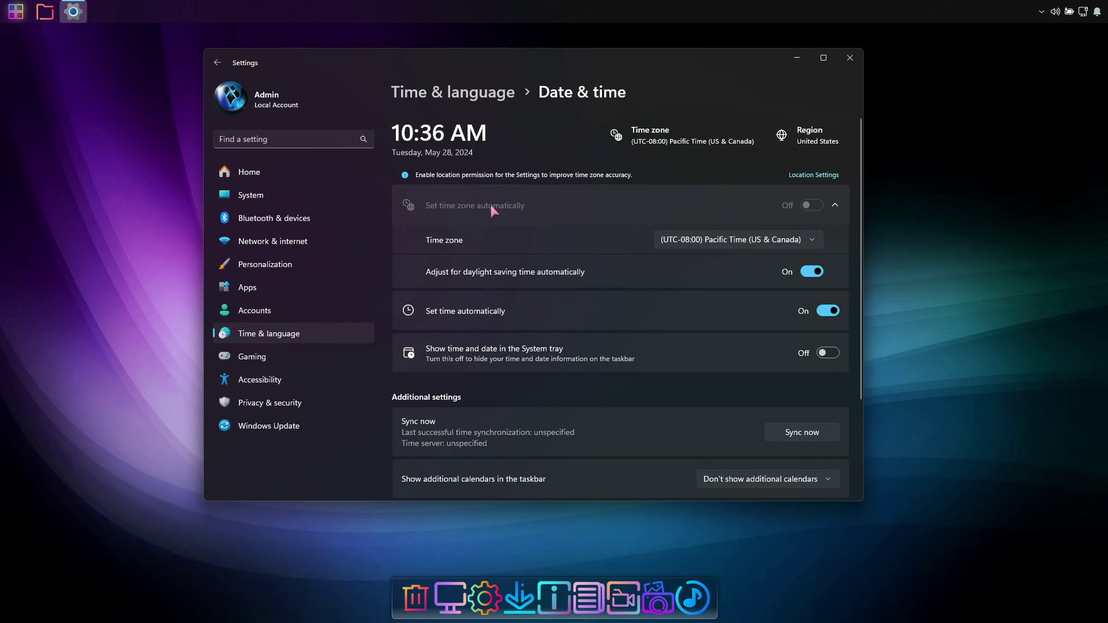
{"action": "left_click", "coordinate": [271, 333]}
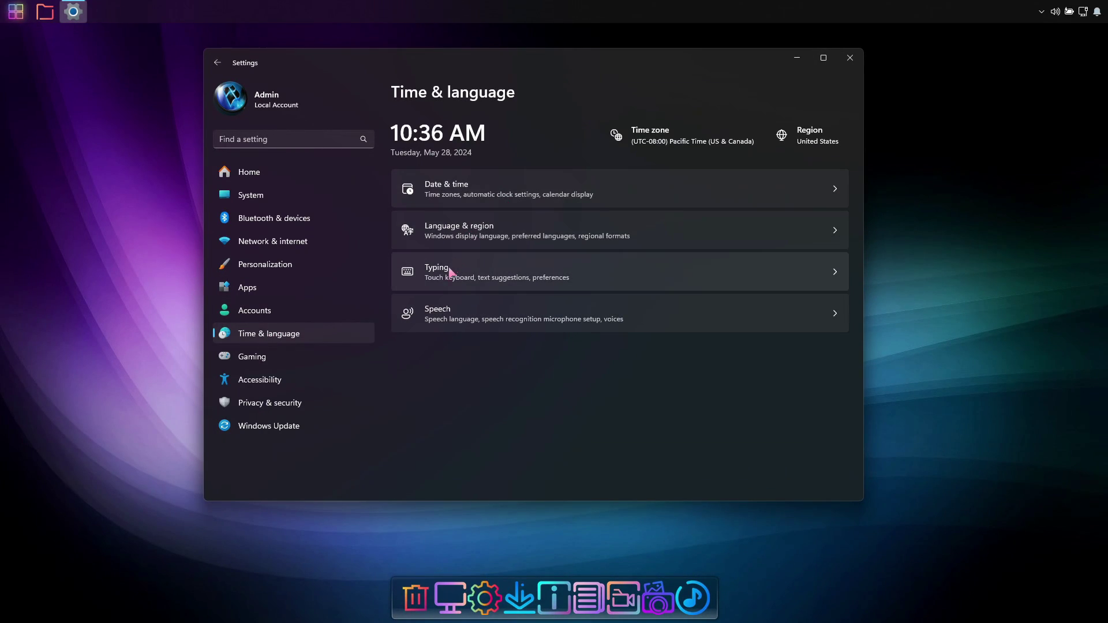
Look through the Gaming, Accessibility, and Privacy & security settings
{"action": "left_click", "coordinate": [276, 357]}
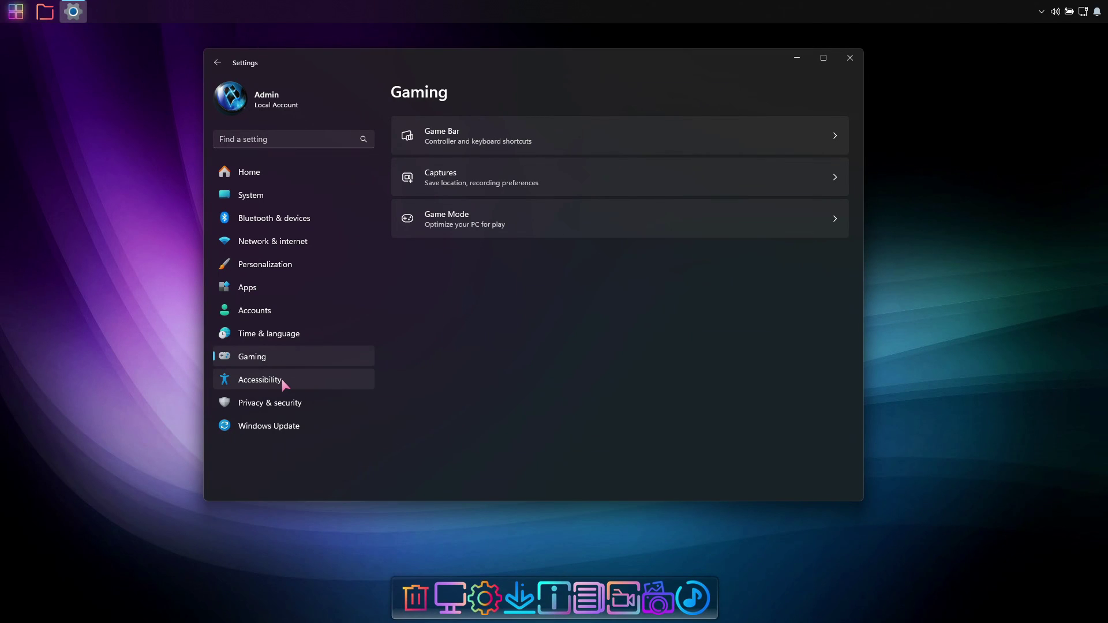
{"action": "left_click", "coordinate": [282, 379]}
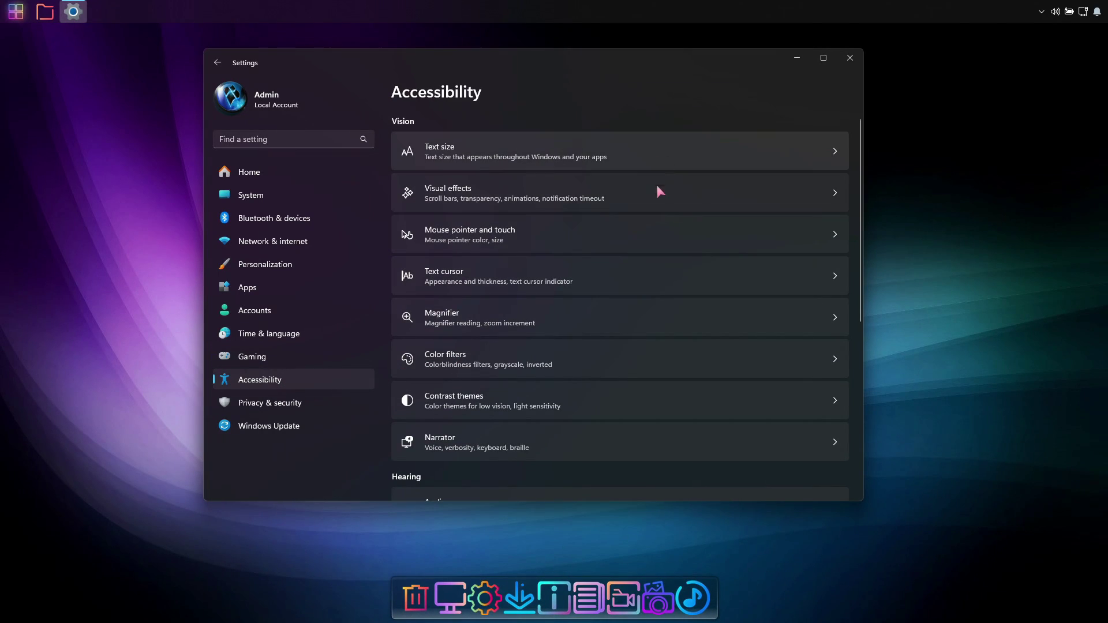
{"action": "scroll", "coordinate": [652, 271], "scroll_direction": "down", "scroll_amount": 5}
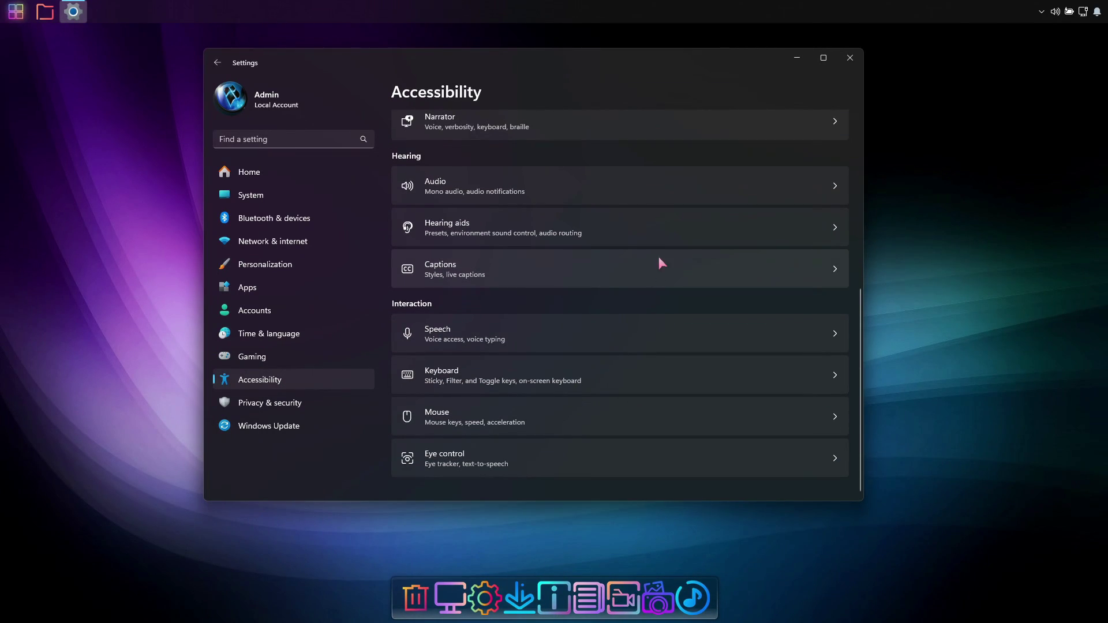
{"action": "left_click", "coordinate": [293, 403]}
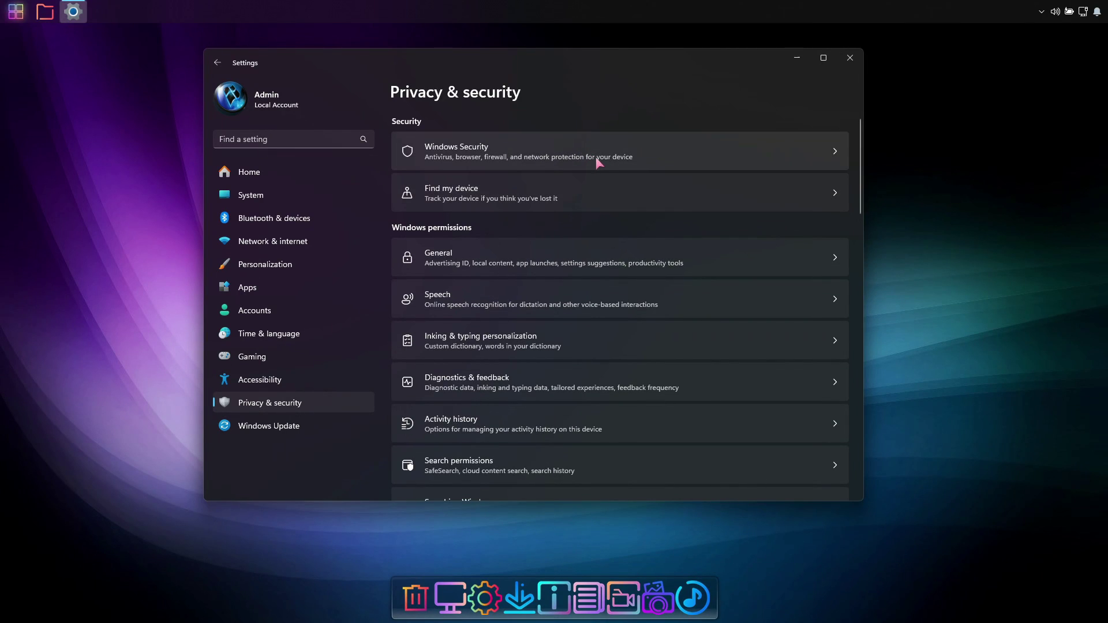
{"action": "scroll", "coordinate": [653, 280], "scroll_direction": "down", "scroll_amount": 8}
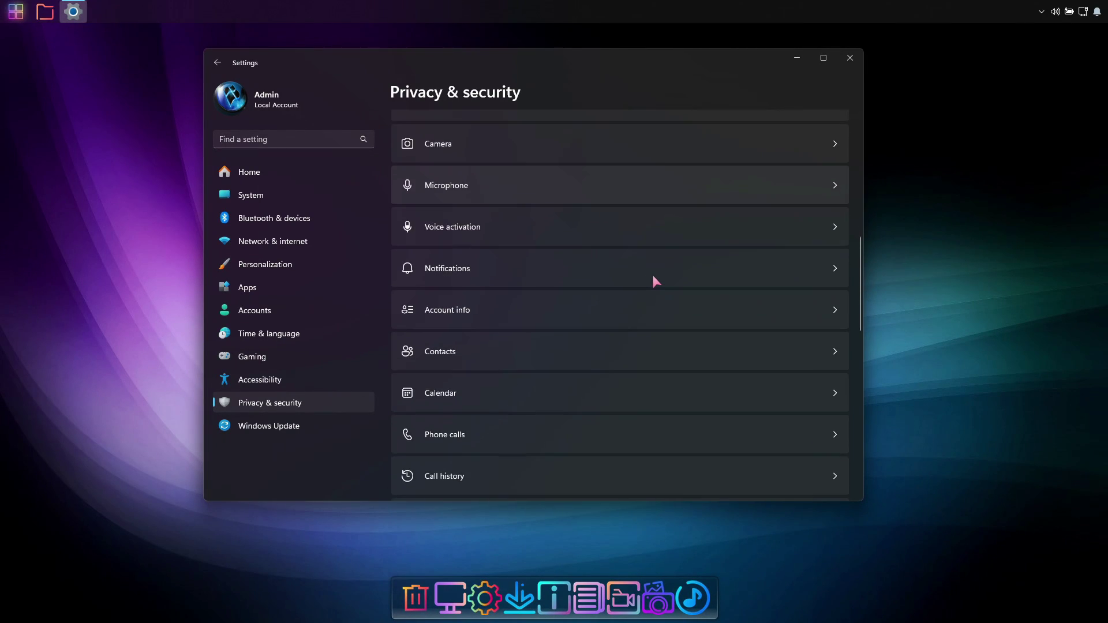
{"action": "scroll", "coordinate": [654, 281], "scroll_direction": "down", "scroll_amount": 6}
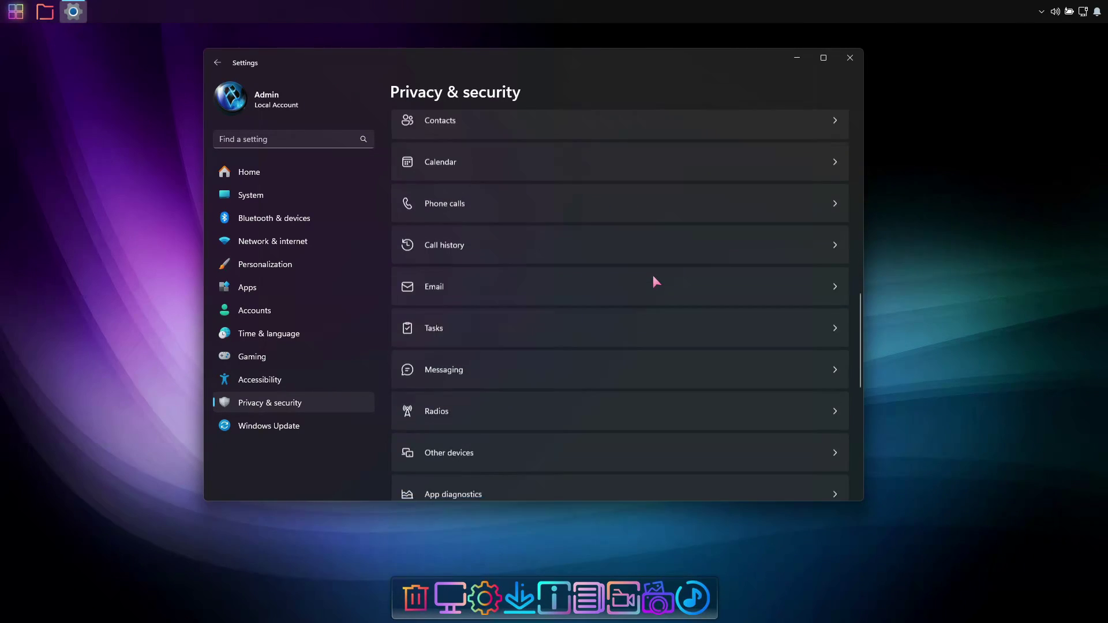
In Windows Update, resume updates and pause them again for 520 weeks
{"action": "left_click", "coordinate": [289, 427]}
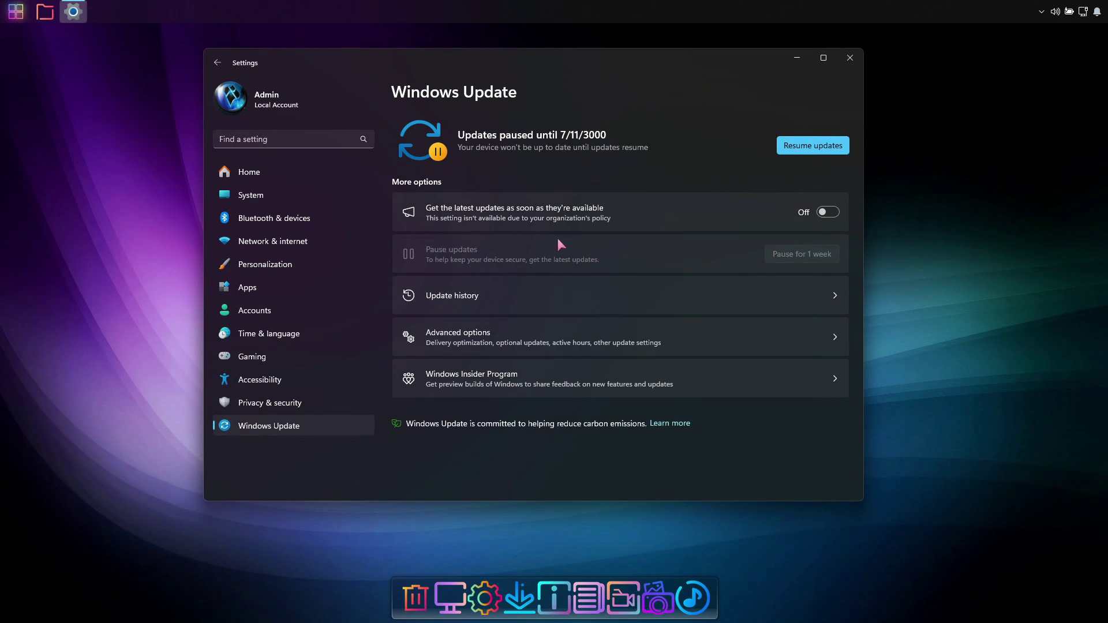
{"action": "left_click", "coordinate": [812, 146]}
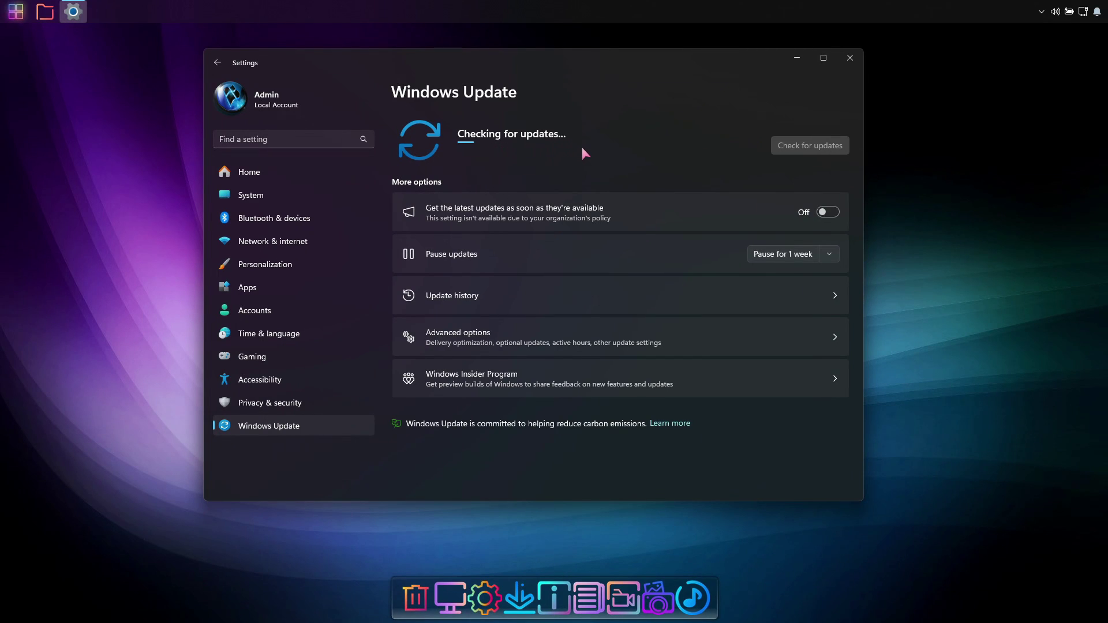
{"action": "left_click", "coordinate": [829, 255]}
{"action": "left_click_drag", "start_coordinate": [835, 289], "coordinate": [836, 615]}
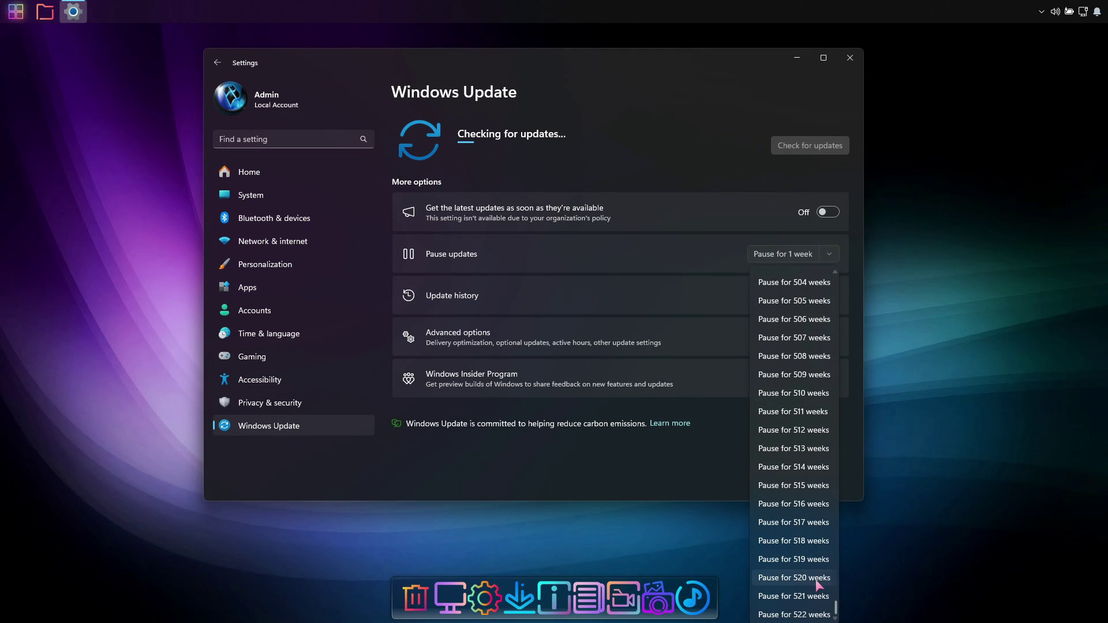
{"action": "left_click", "coordinate": [794, 577]}
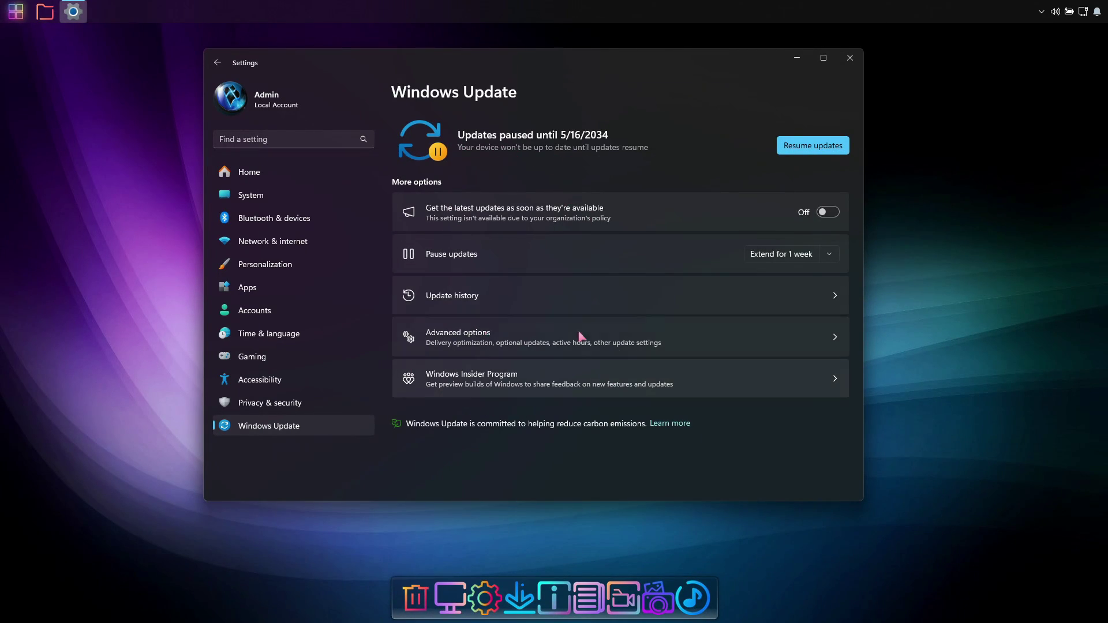
Add Français (France) as a preferred language, installing the language pack without enhanced speech recognition
{"action": "left_click", "coordinate": [248, 334]}
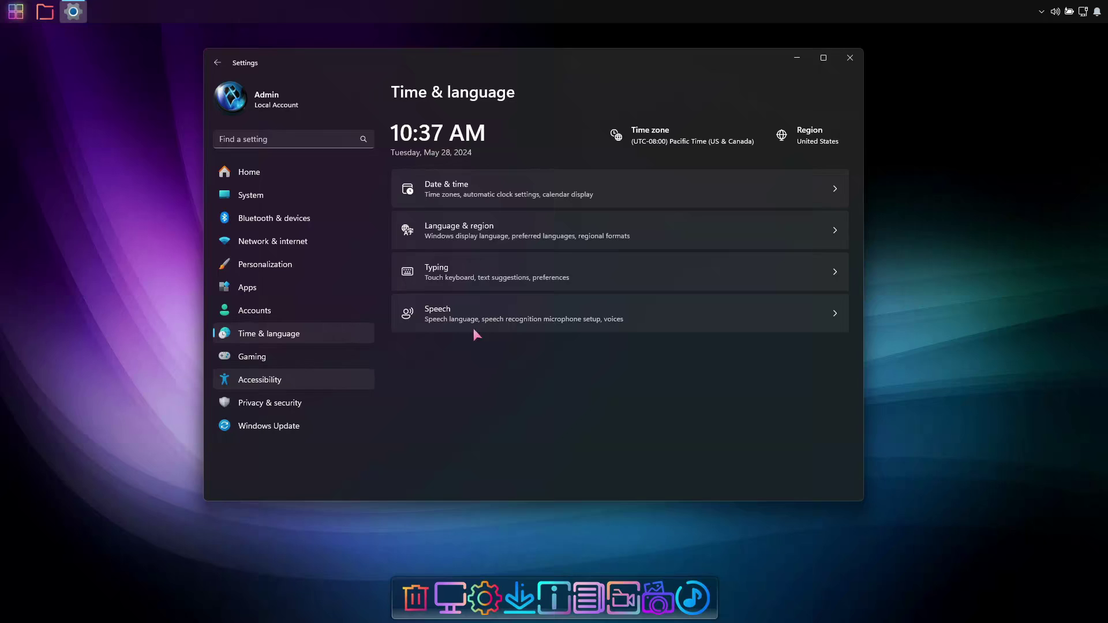
{"action": "left_click", "coordinate": [557, 231]}
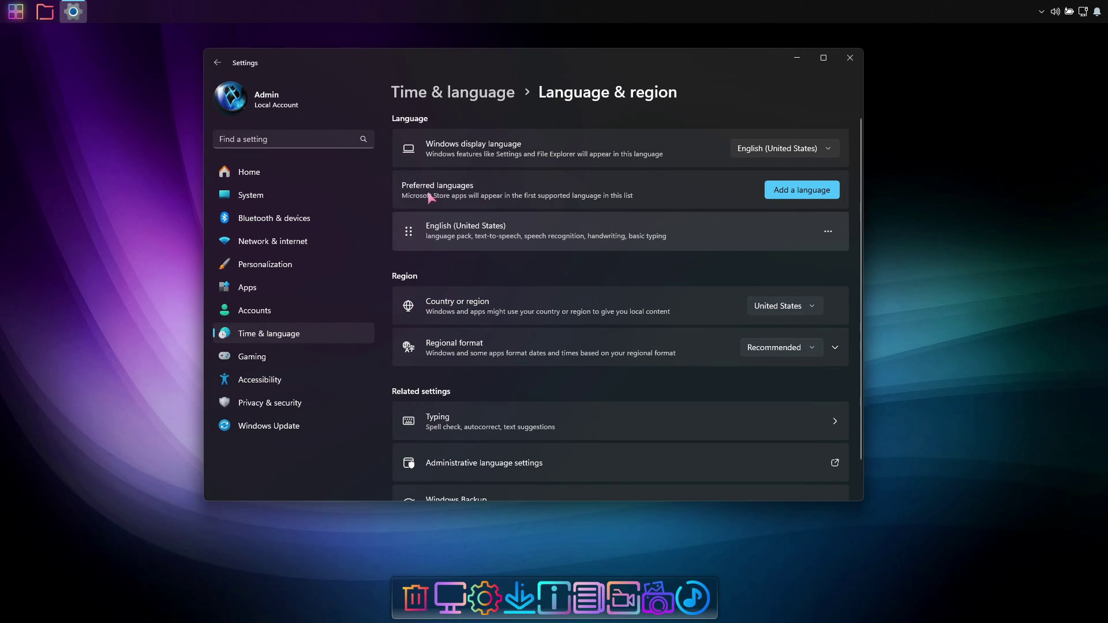
{"action": "left_click", "coordinate": [802, 193]}
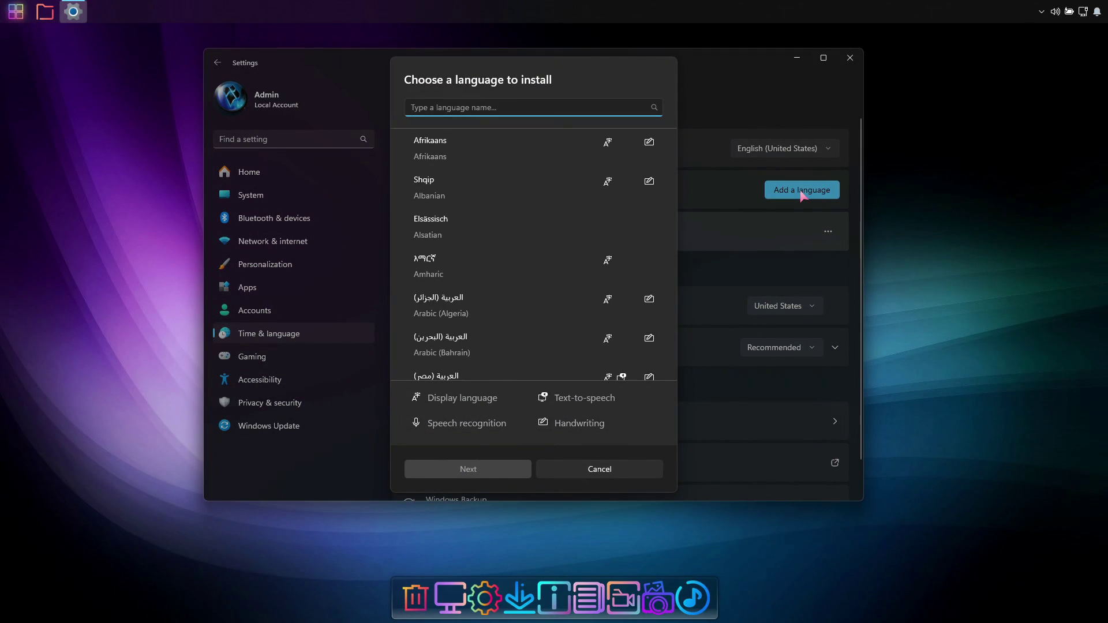
{"action": "type", "text": "francais"}
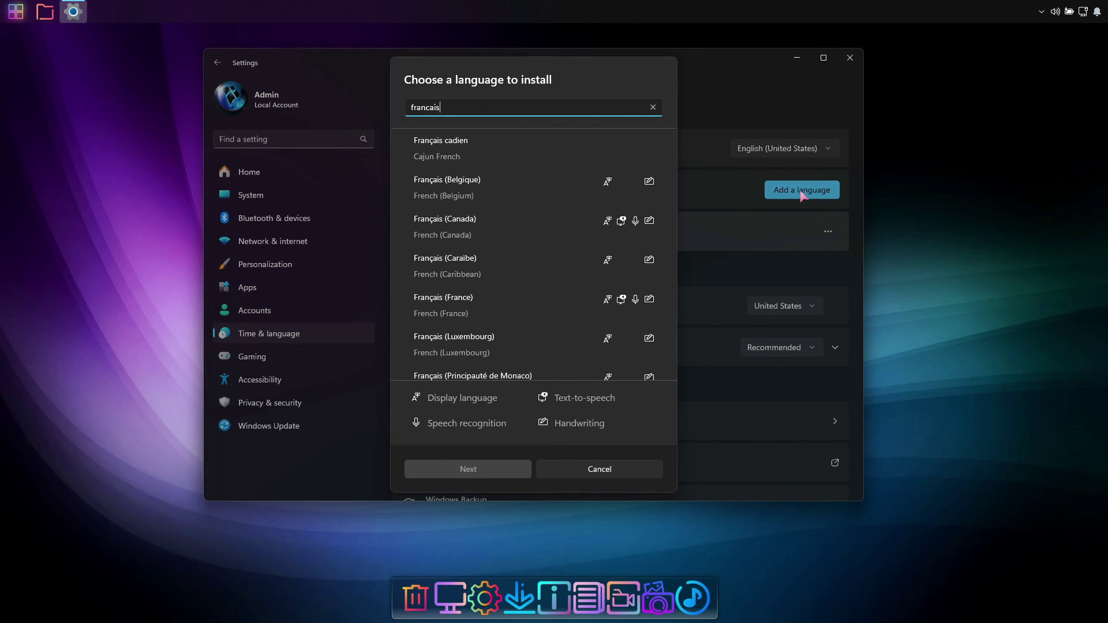
{"action": "left_click", "coordinate": [446, 306]}
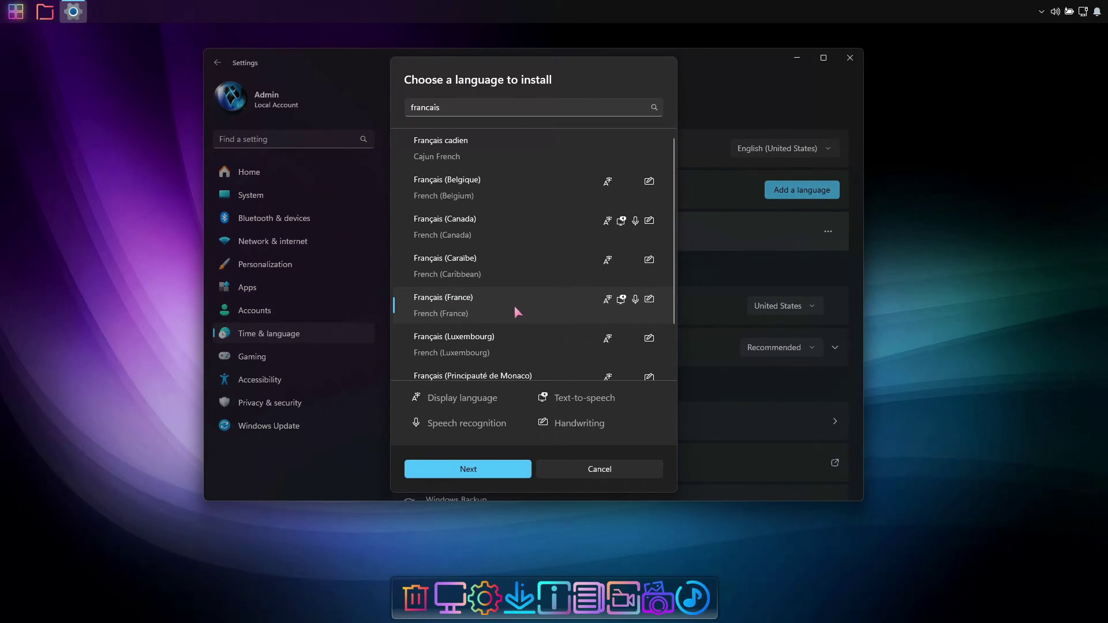
{"action": "left_click", "coordinate": [507, 470]}
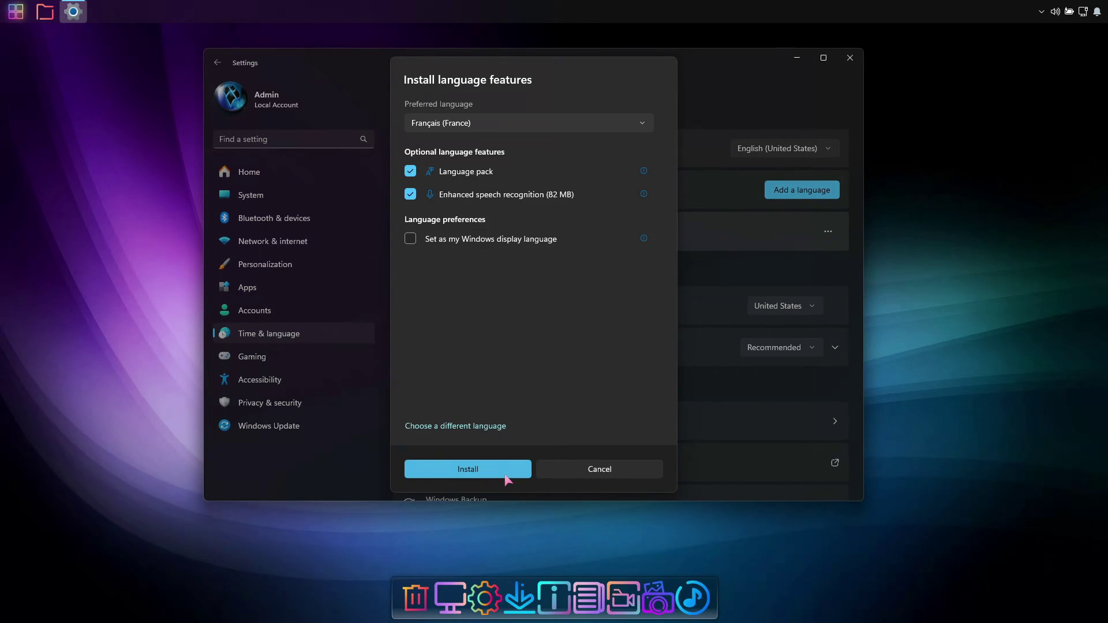
{"action": "left_click", "coordinate": [410, 194]}
{"action": "left_click", "coordinate": [467, 469]}
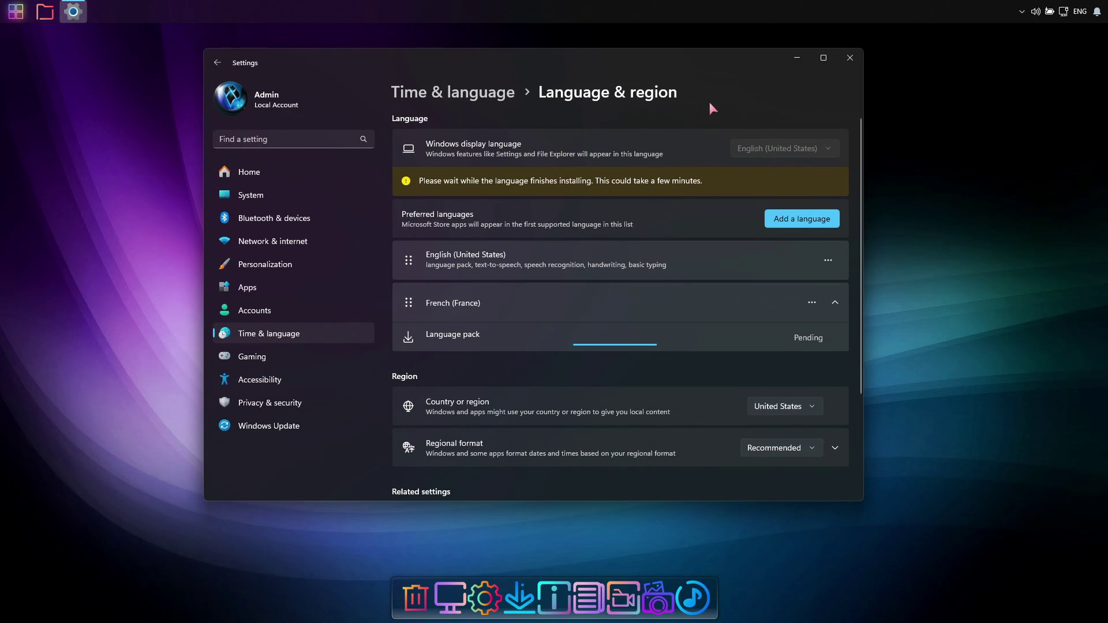
Move Settings aside during the language installation, set the Windows display language to Français (France), and move the window back toward the center
{"action": "left_click_drag", "start_coordinate": [708, 56], "coordinate": [962, 41]}
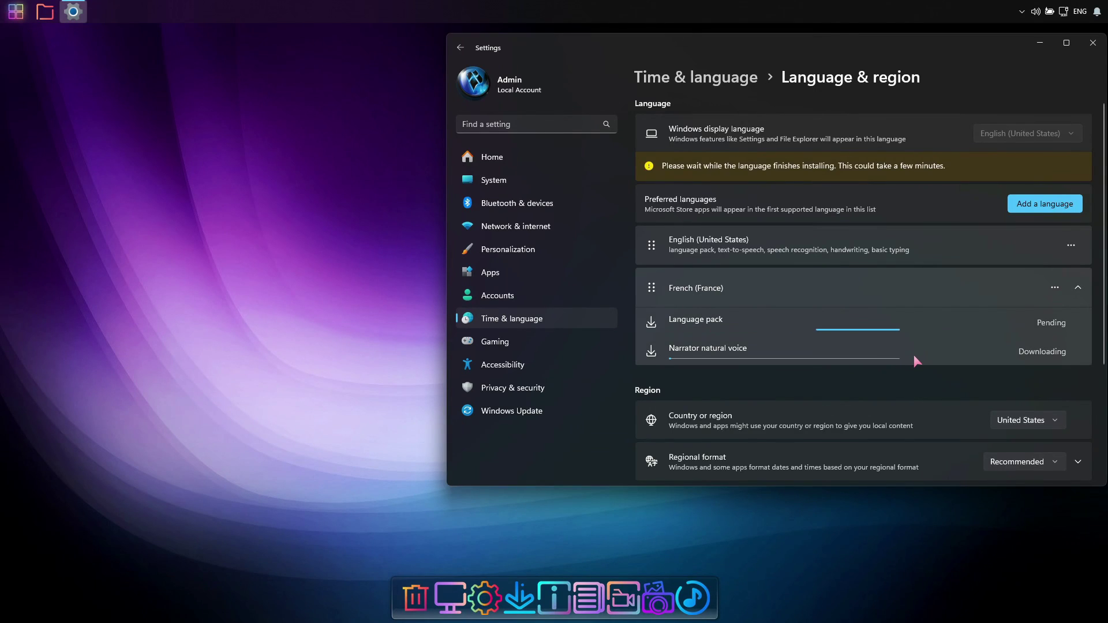
{"action": "scroll", "coordinate": [911, 423], "scroll_direction": "down", "scroll_amount": 3}
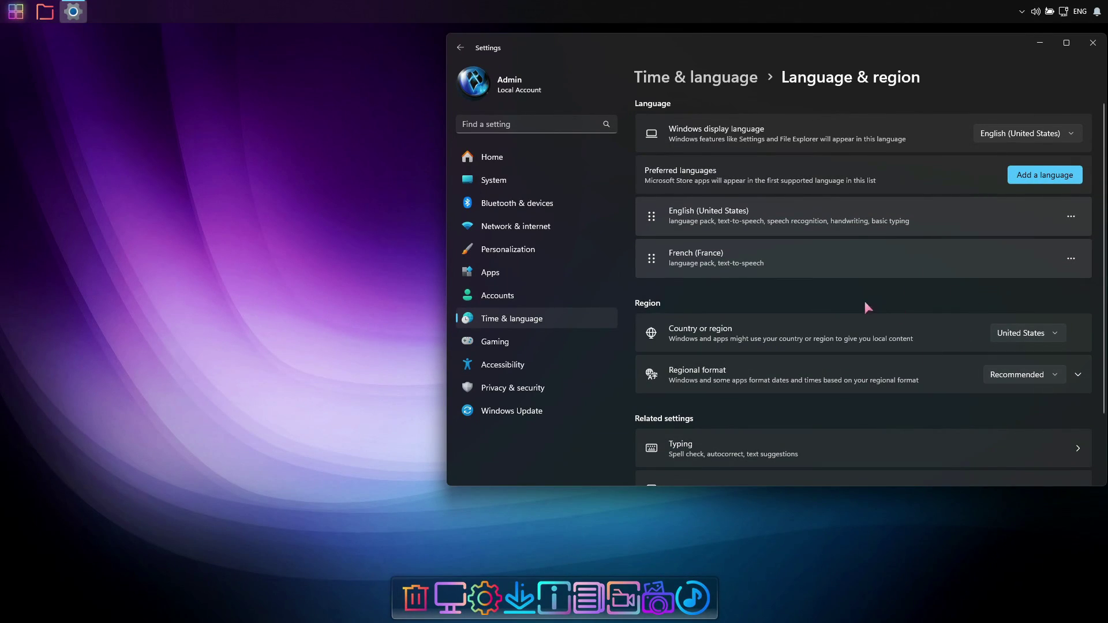
{"action": "left_click", "coordinate": [1071, 134]}
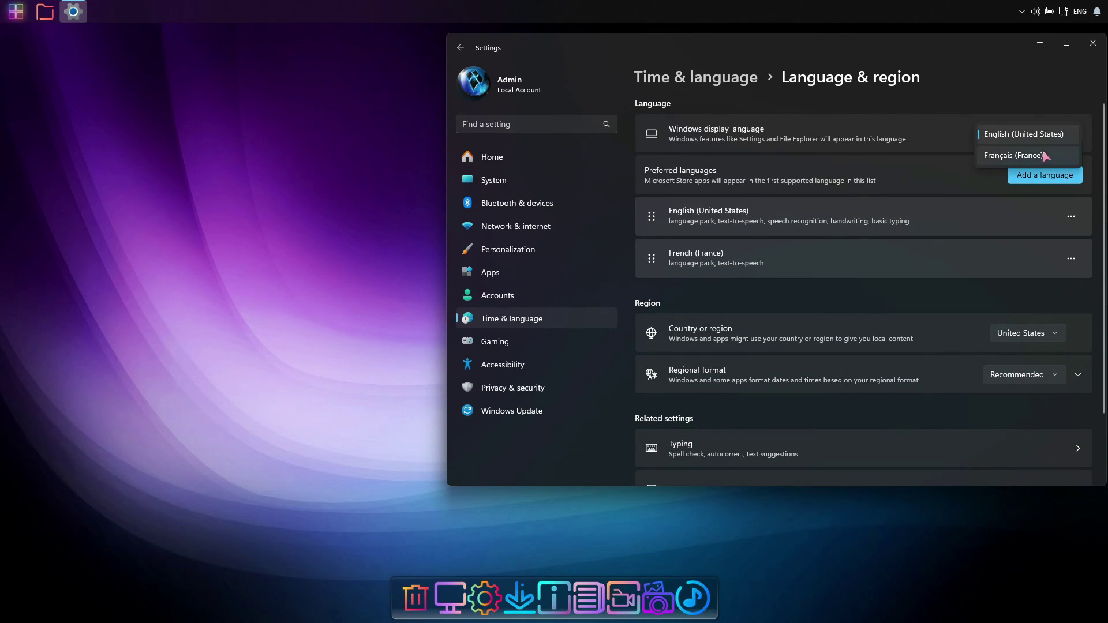
{"action": "left_click", "coordinate": [1018, 156]}
{"action": "left_click_drag", "start_coordinate": [888, 48], "coordinate": [693, 75]}
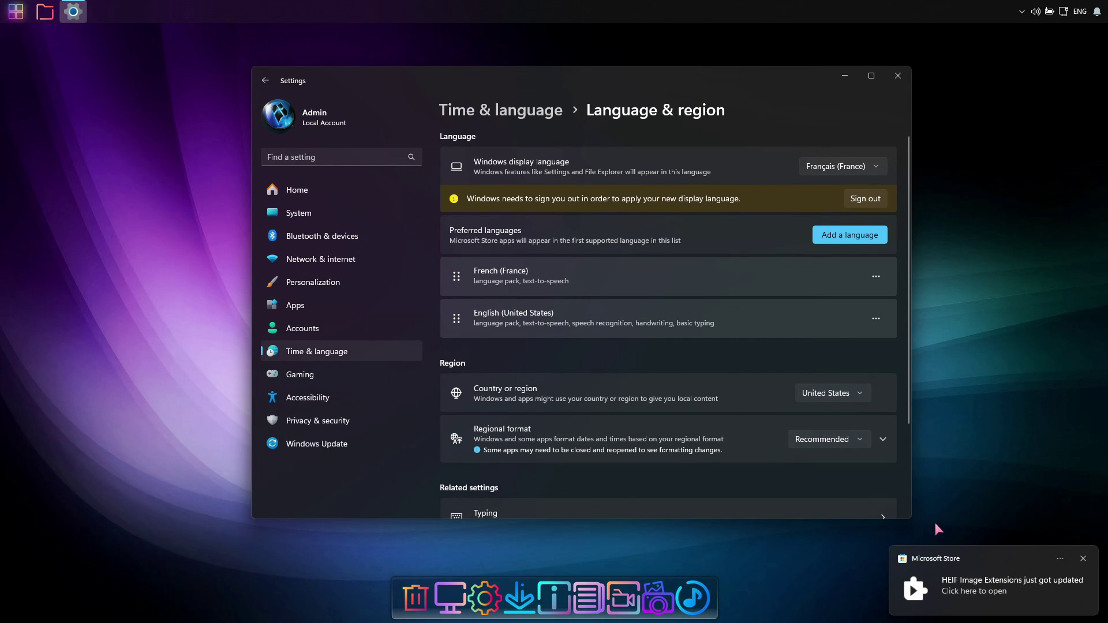
Sign out to apply the new display language, sign back in, and open the Start menu to check its language
{"action": "left_click", "coordinate": [862, 200]}
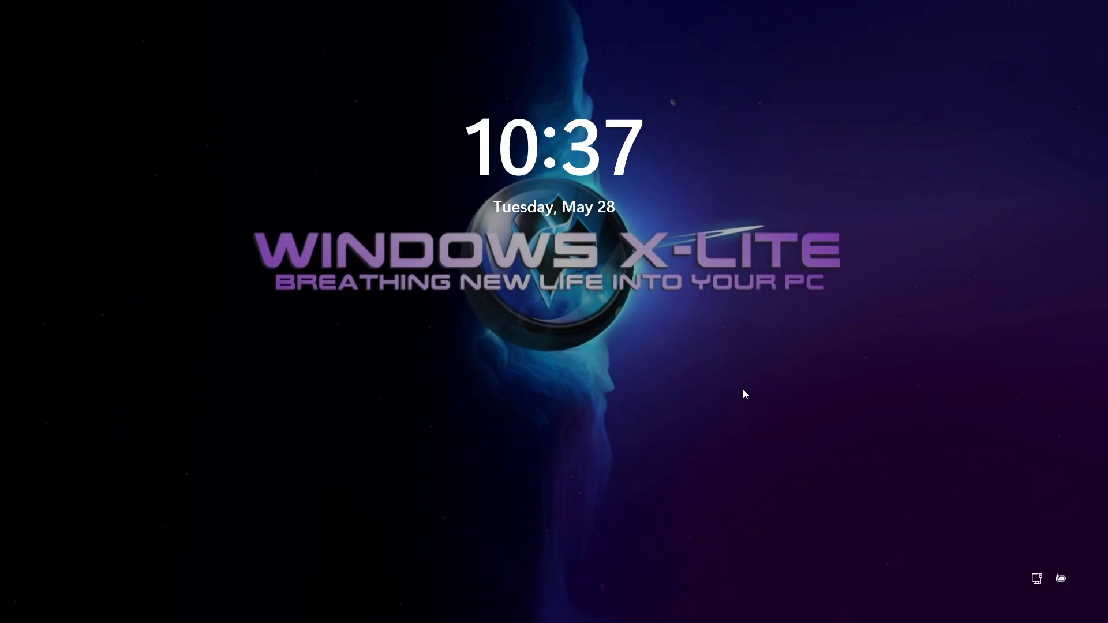
{"action": "left_click", "coordinate": [743, 389]}
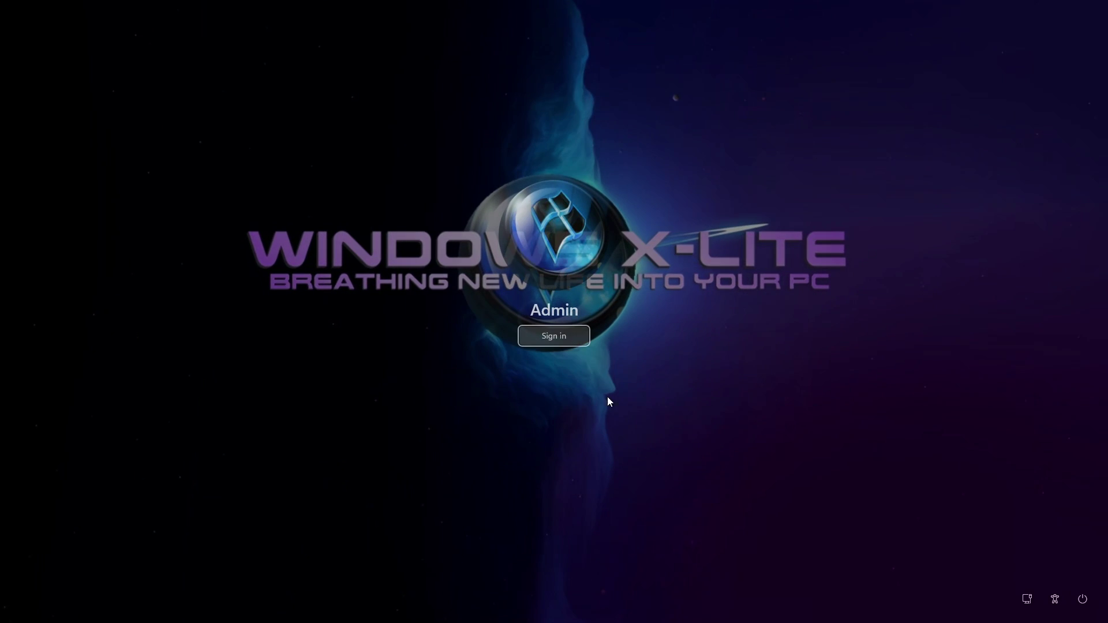
{"action": "left_click", "coordinate": [580, 336]}
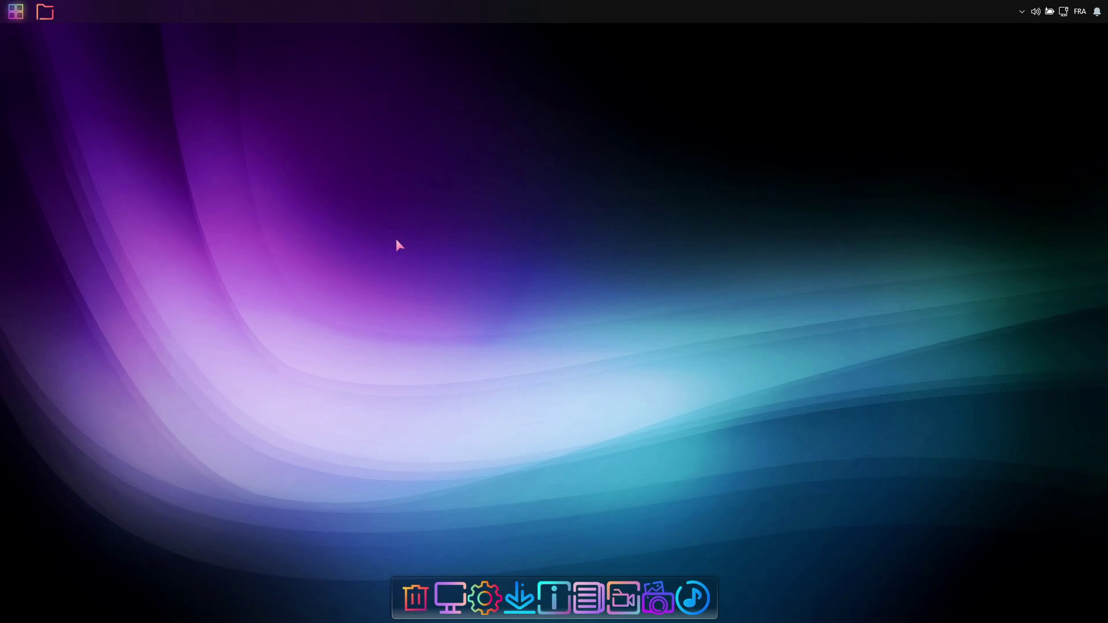
{"action": "left_click", "coordinate": [17, 15]}
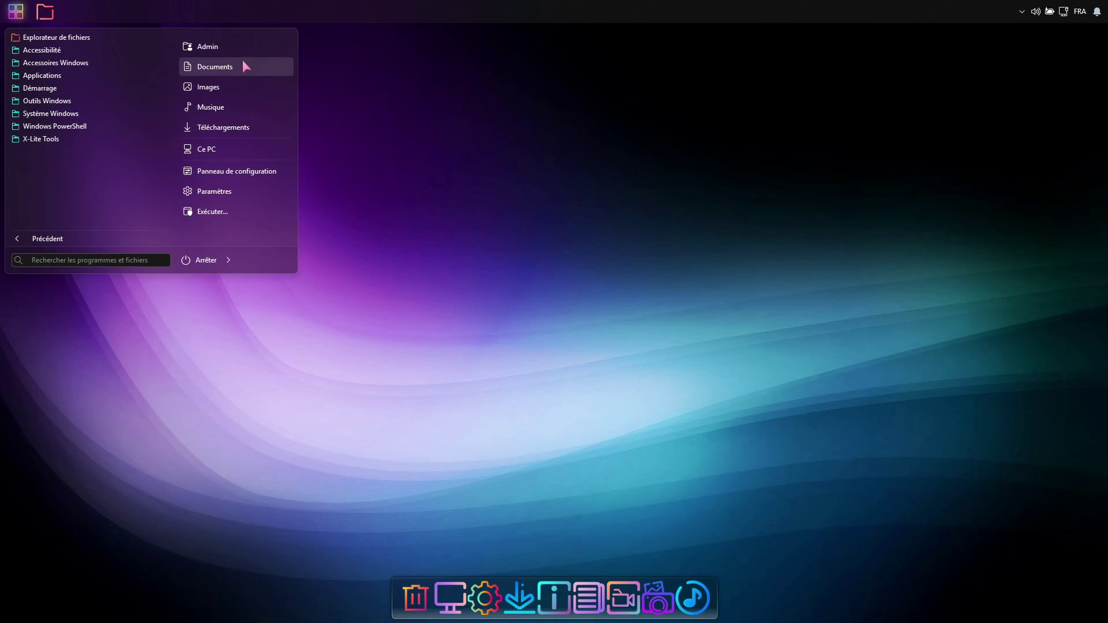
Close the Start menu and browse File Explorer through Ce PC, the C: drive and Utilisateurs to view the Admin folder
{"action": "left_click", "coordinate": [451, 137]}
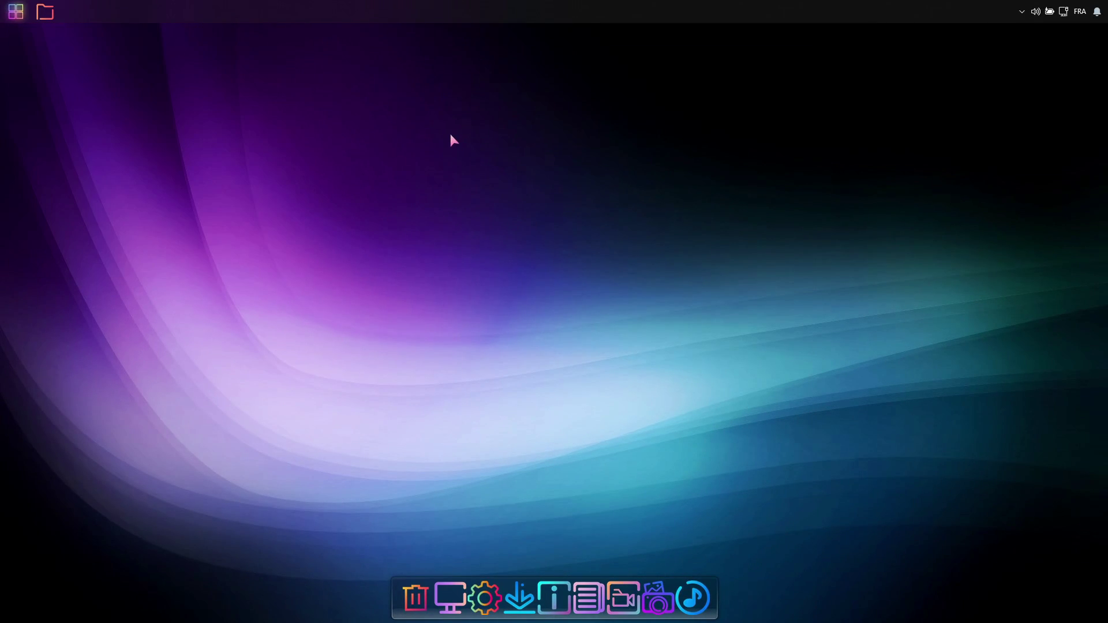
{"action": "left_click", "coordinate": [46, 15]}
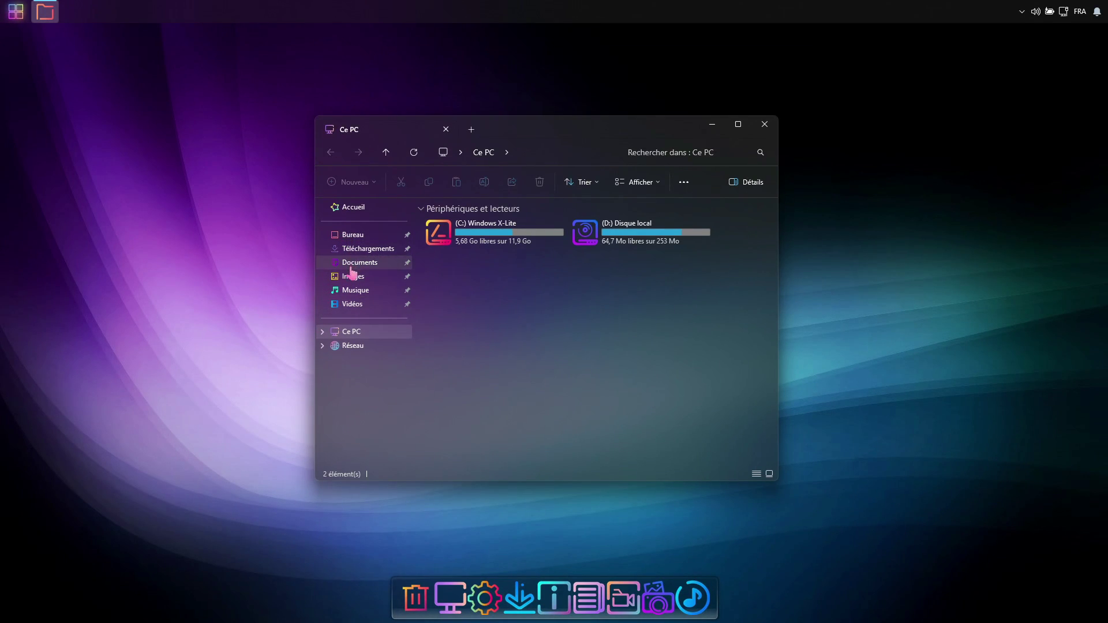
{"action": "left_click", "coordinate": [322, 332]}
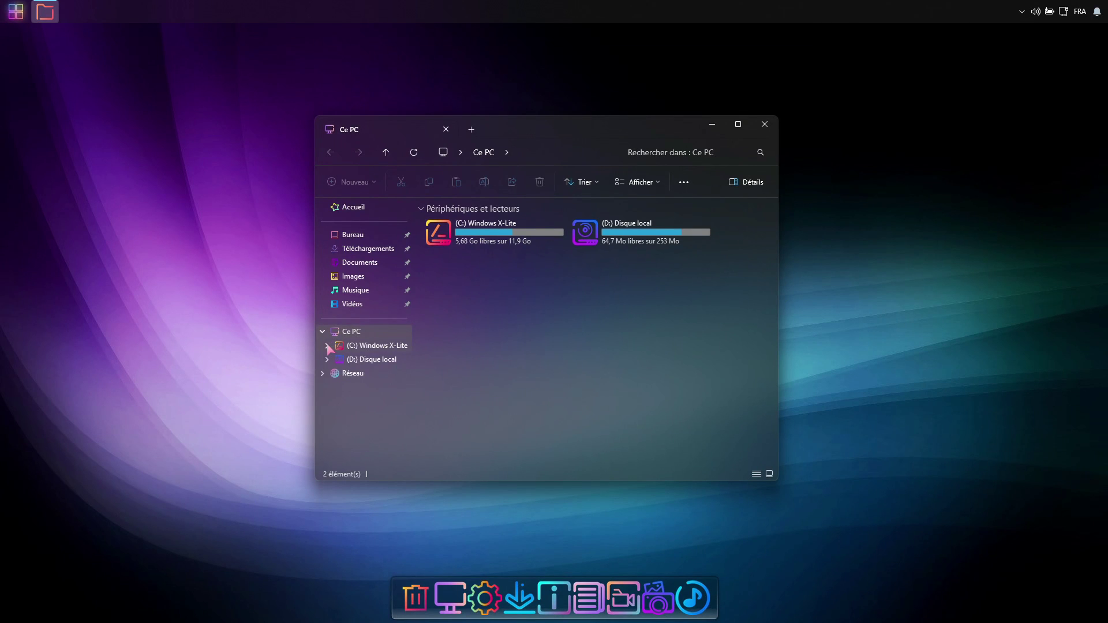
{"action": "left_click", "coordinate": [328, 345]}
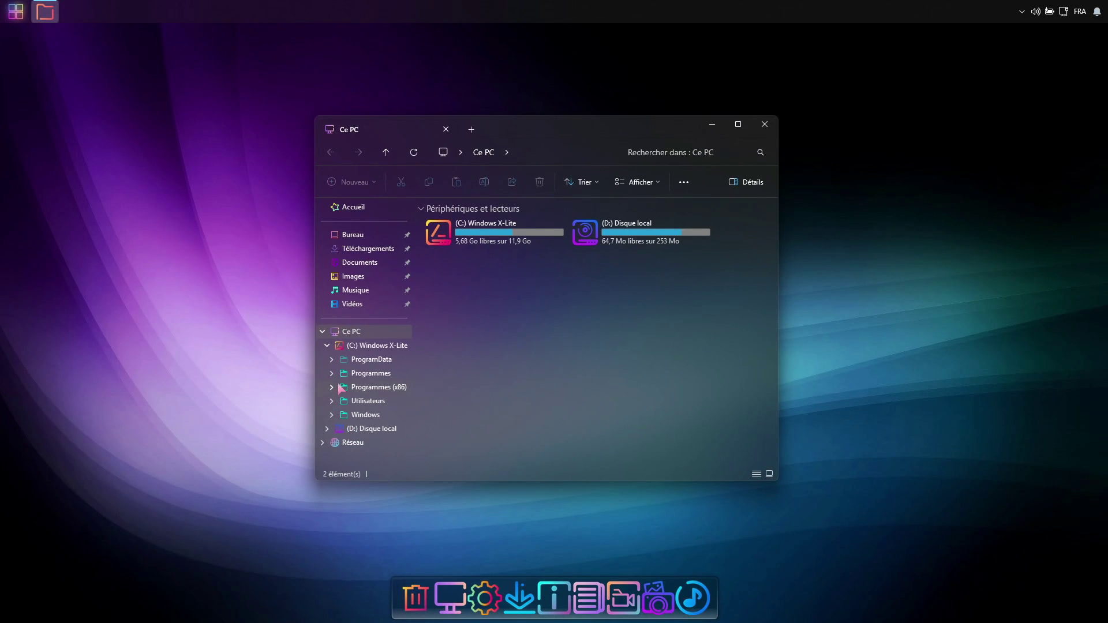
{"action": "left_click", "coordinate": [332, 401]}
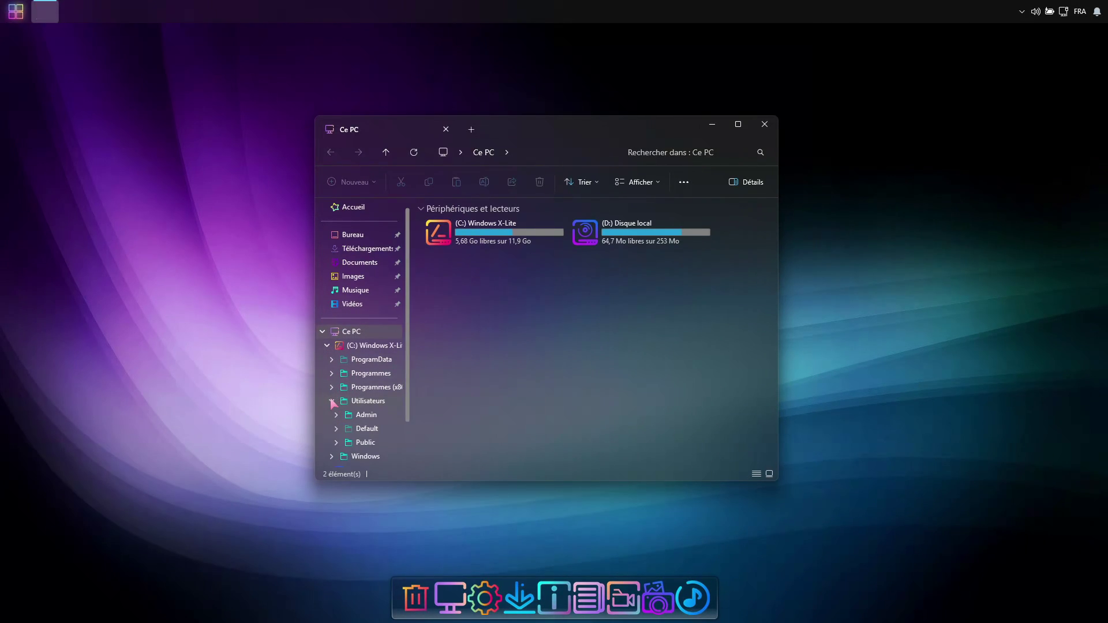
{"action": "left_click", "coordinate": [366, 415]}
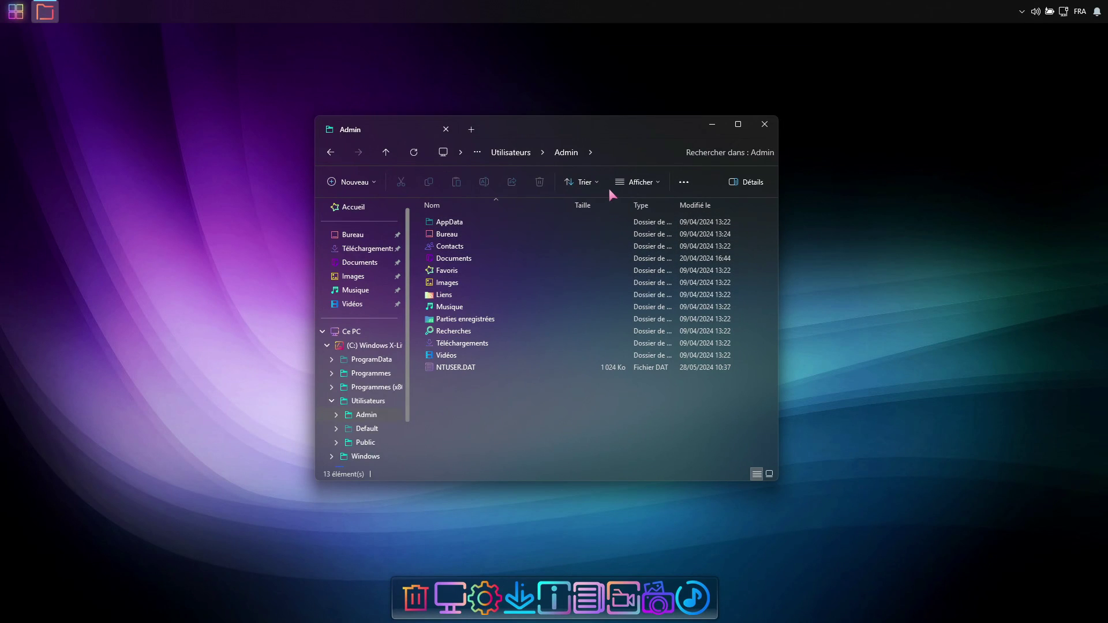
Check the Admin folder's context menu and details pane, close File Explorer, and briefly view the Control Panel in French
{"action": "right_click", "coordinate": [638, 401]}
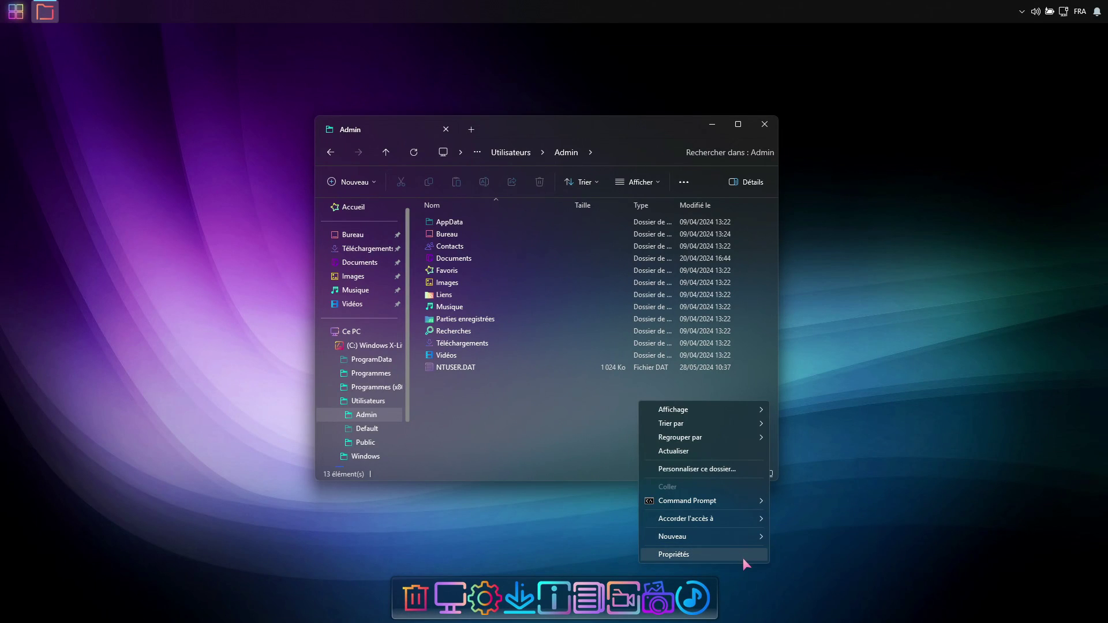
{"action": "left_click", "coordinate": [480, 373]}
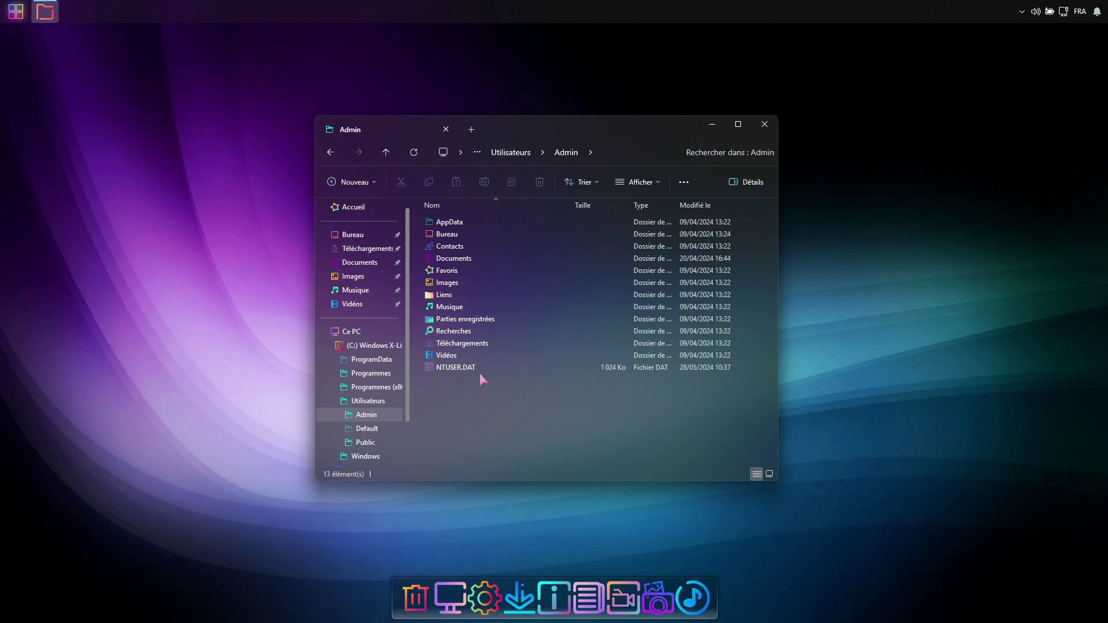
{"action": "left_click", "coordinate": [750, 183]}
{"action": "left_click", "coordinate": [749, 184]}
{"action": "left_click", "coordinate": [765, 124]}
{"action": "left_click", "coordinate": [486, 598]}
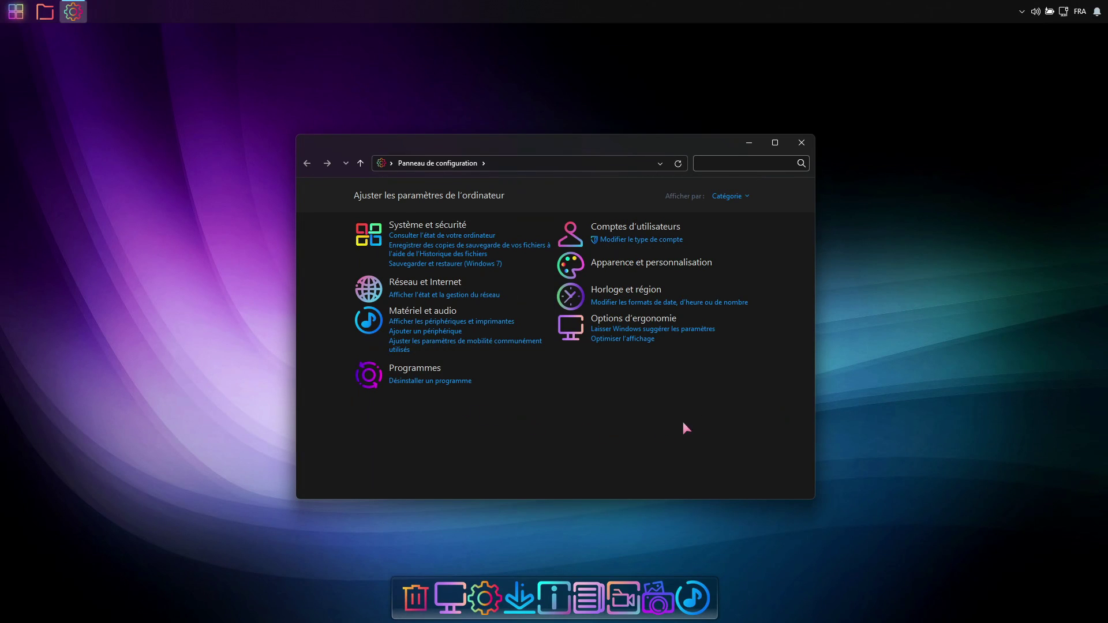
{"action": "left_click", "coordinate": [801, 143]}
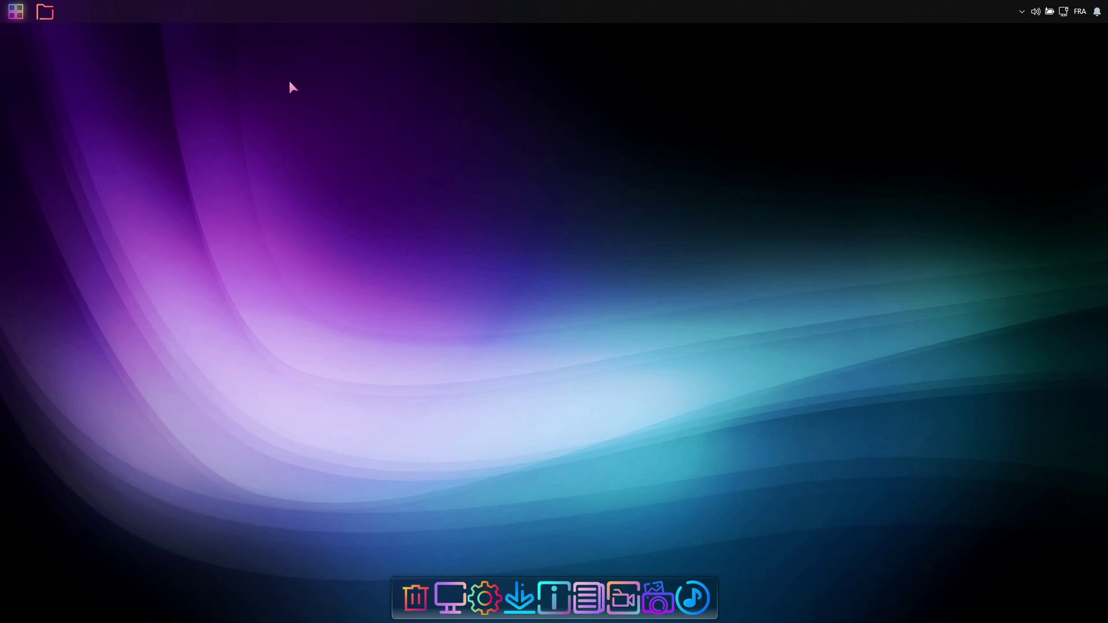
Open Paramètres and review the Système, Heure et langue, Langue et région and Windows Update pages in French
{"action": "left_click", "coordinate": [18, 12]}
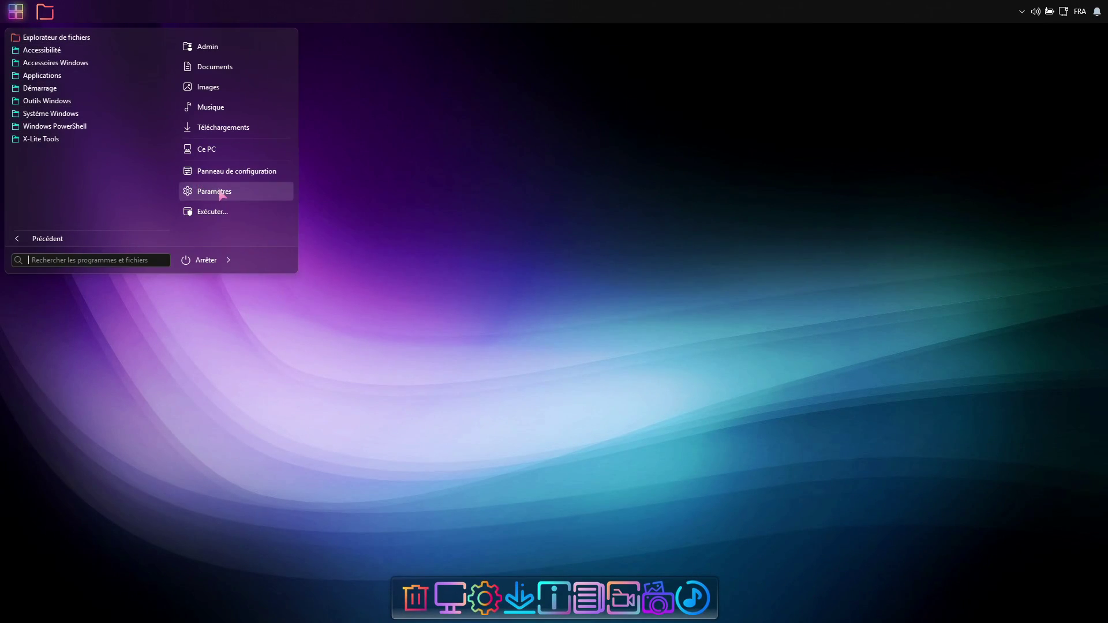
{"action": "left_click", "coordinate": [286, 191]}
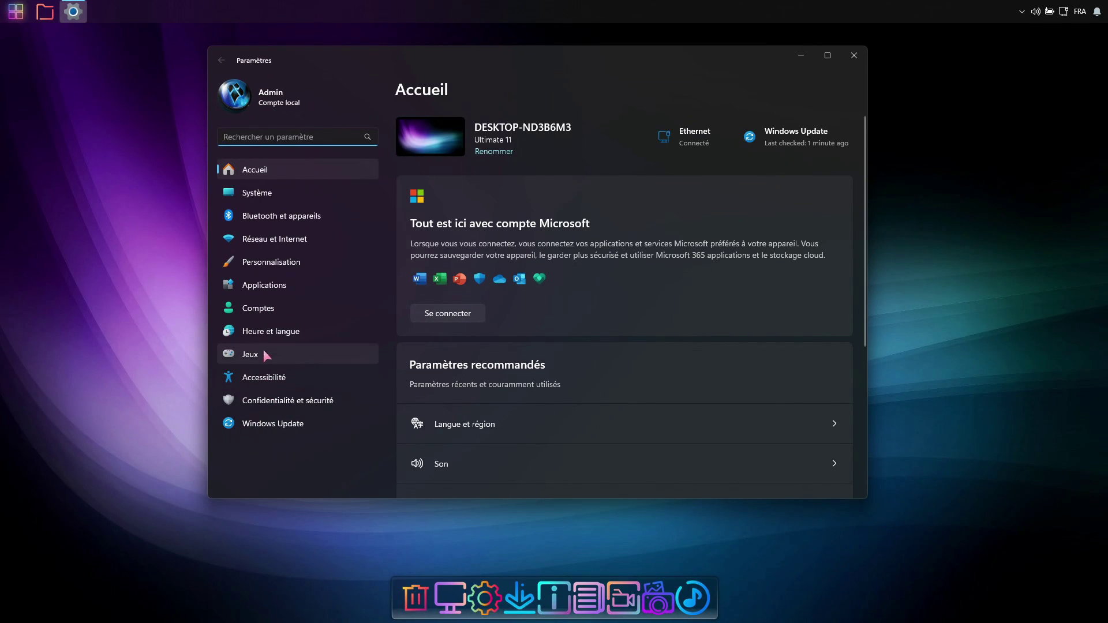
{"action": "left_click", "coordinate": [255, 192]}
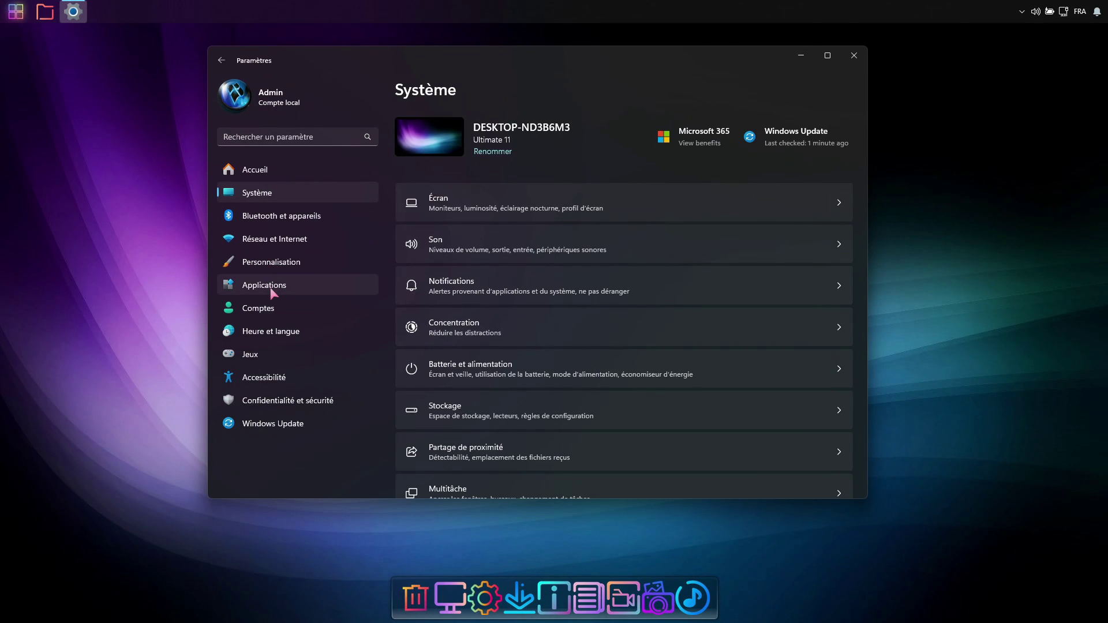
{"action": "left_click", "coordinate": [275, 332]}
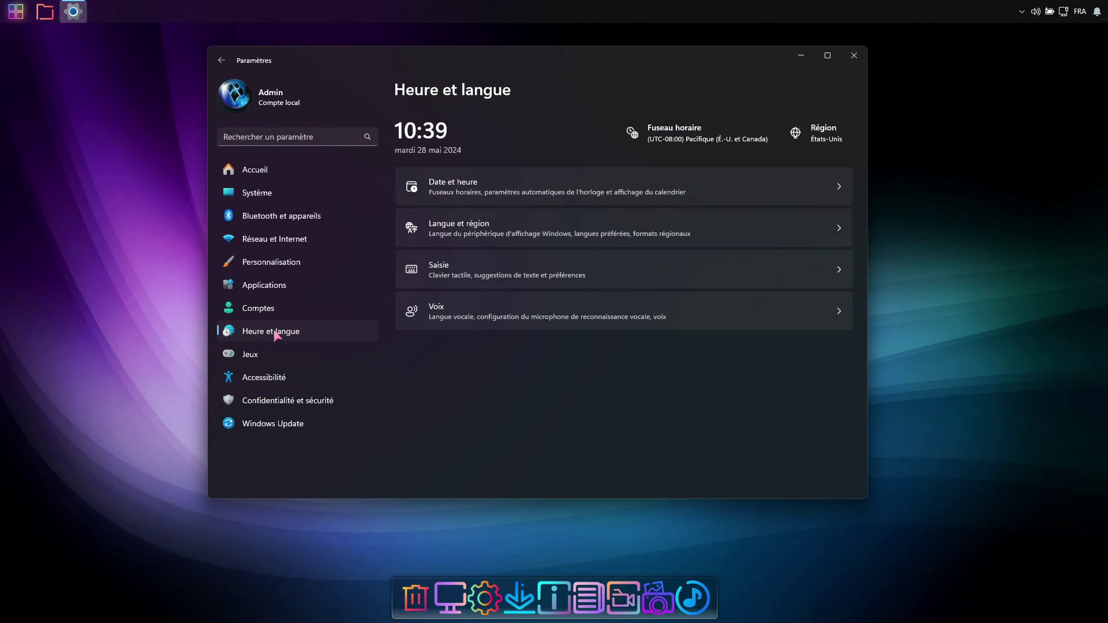
{"action": "left_click", "coordinate": [829, 227]}
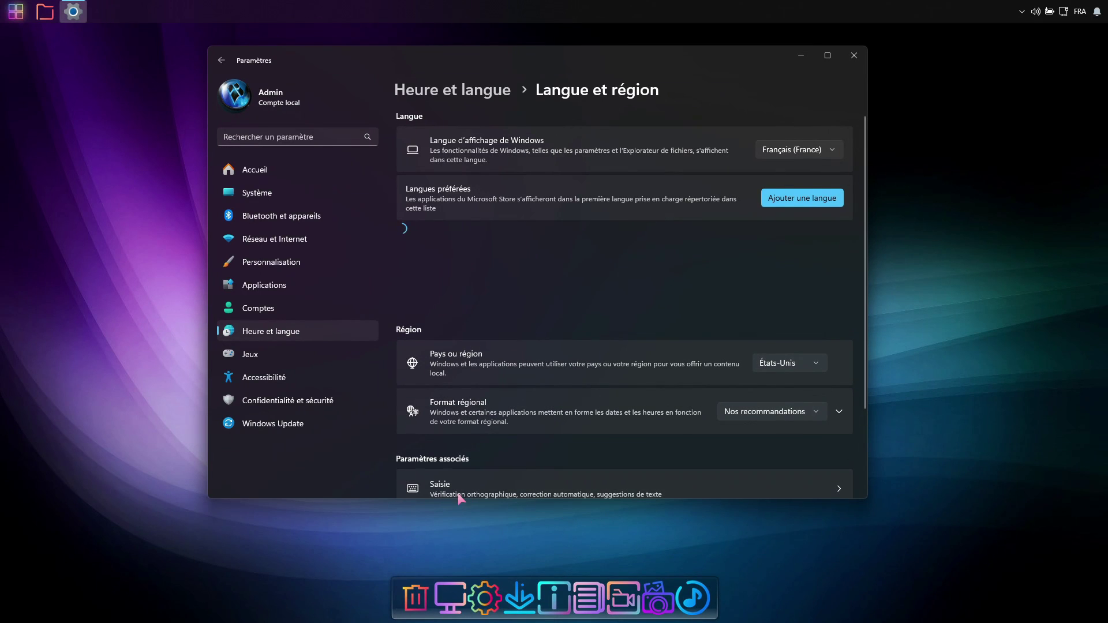
{"action": "left_click", "coordinate": [284, 425]}
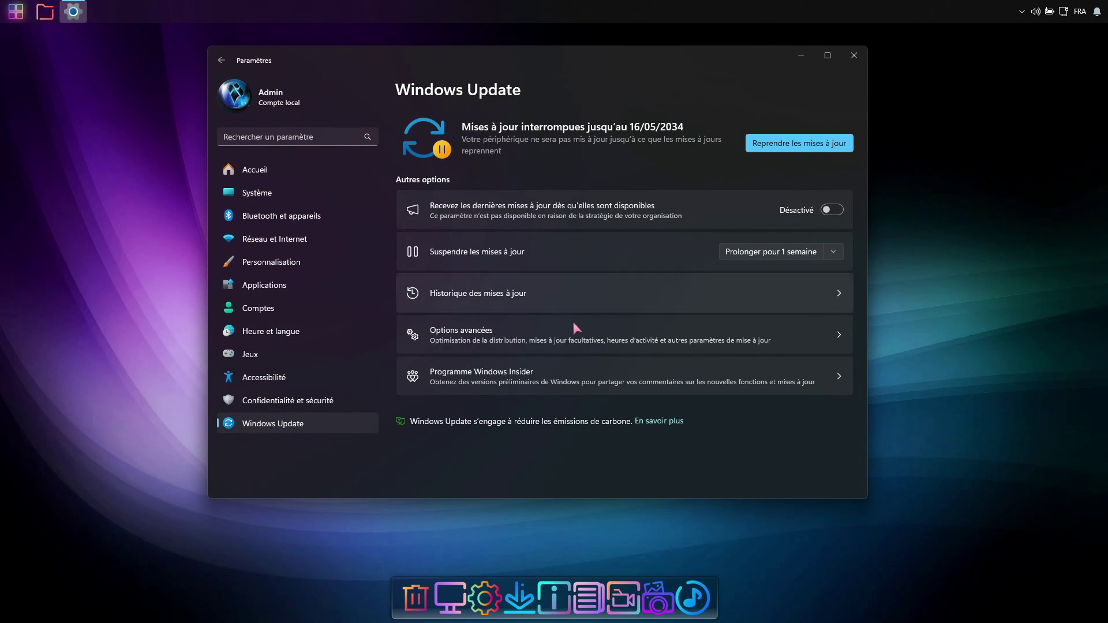
In Langue et région, set the Windows display language to English (United States)
{"action": "left_click", "coordinate": [274, 333]}
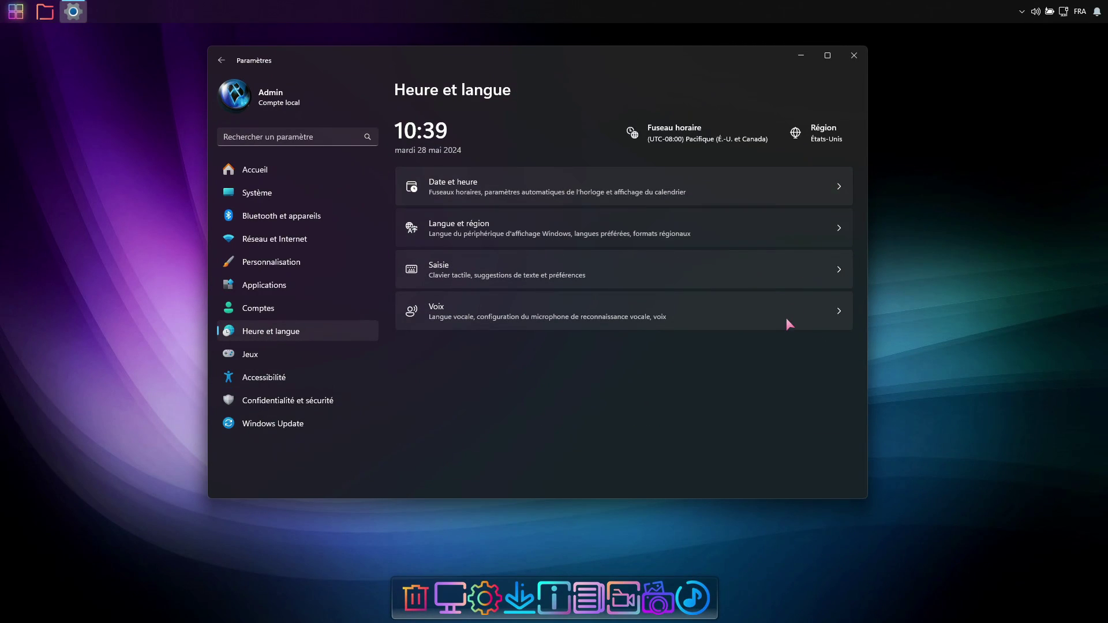
{"action": "left_click", "coordinate": [791, 229]}
{"action": "left_click", "coordinate": [811, 154]}
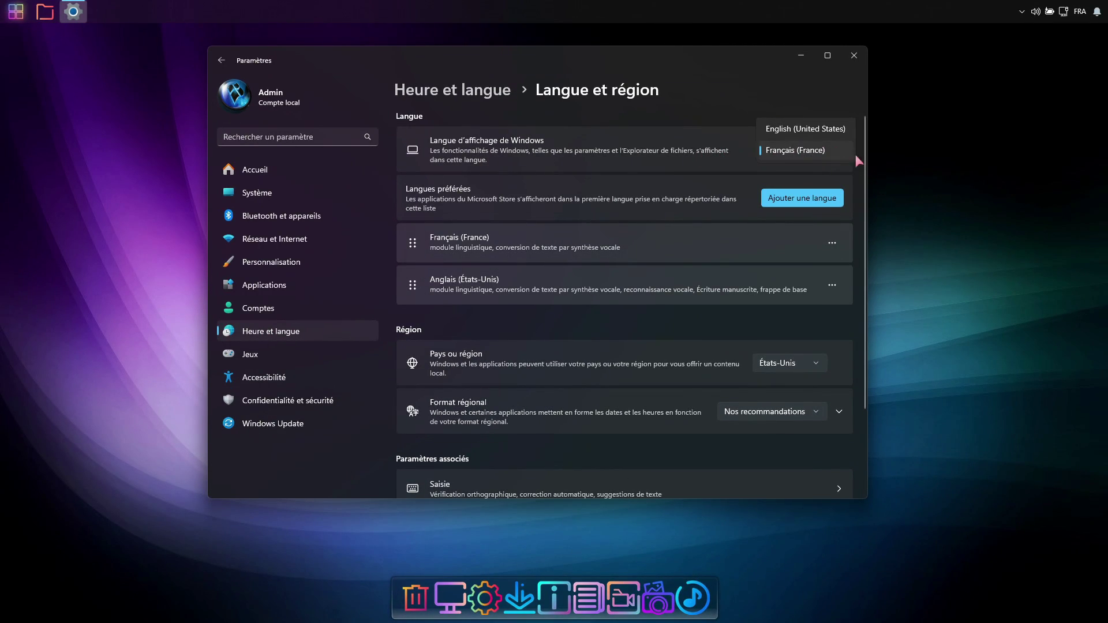
{"action": "left_click", "coordinate": [830, 127]}
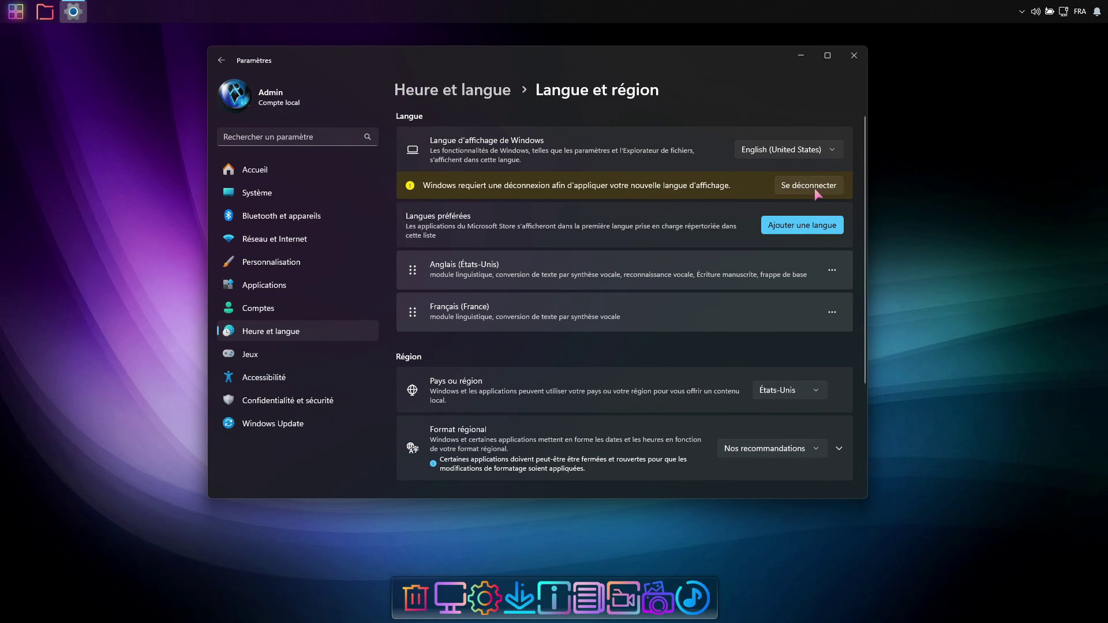
Sign out to apply the English display language and sign back in to the local account
{"action": "left_click", "coordinate": [828, 185]}
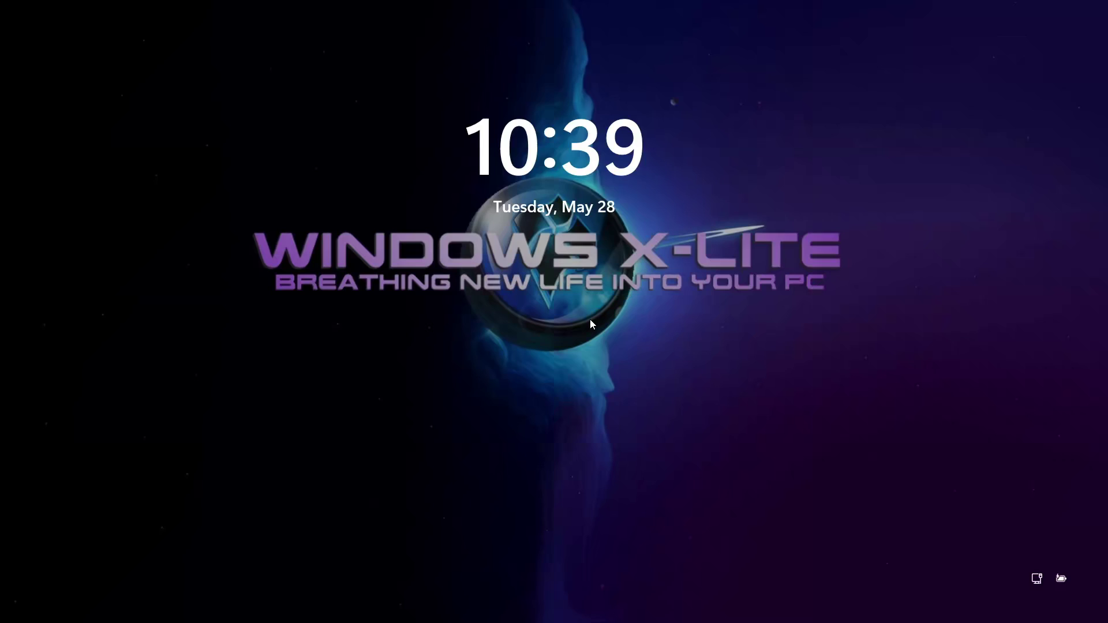
{"action": "left_click", "coordinate": [589, 320]}
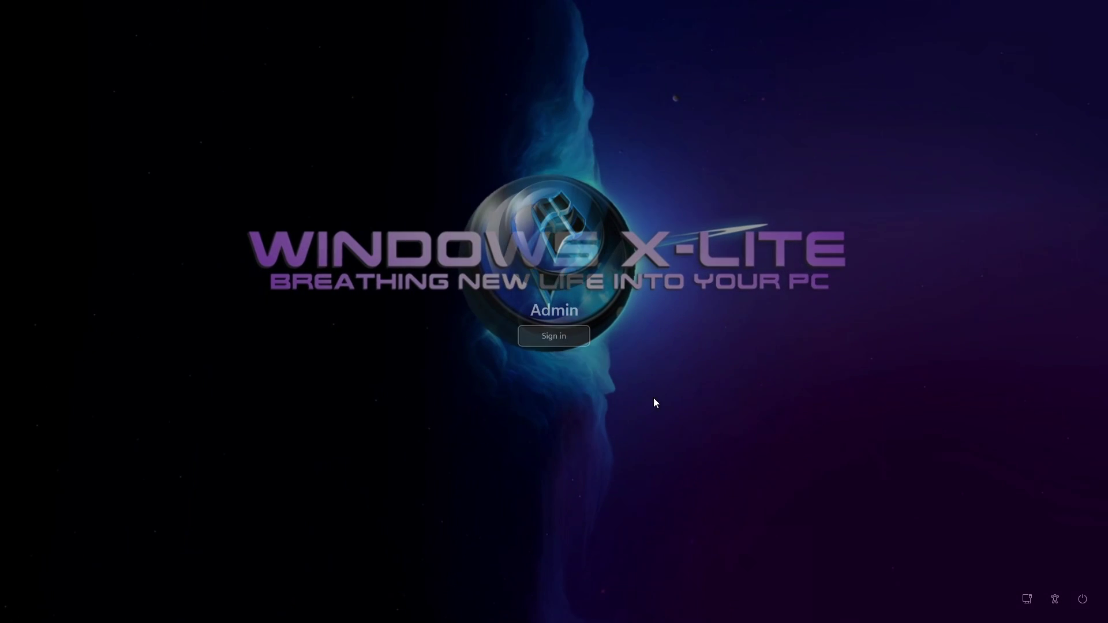
{"action": "left_click", "coordinate": [568, 340]}
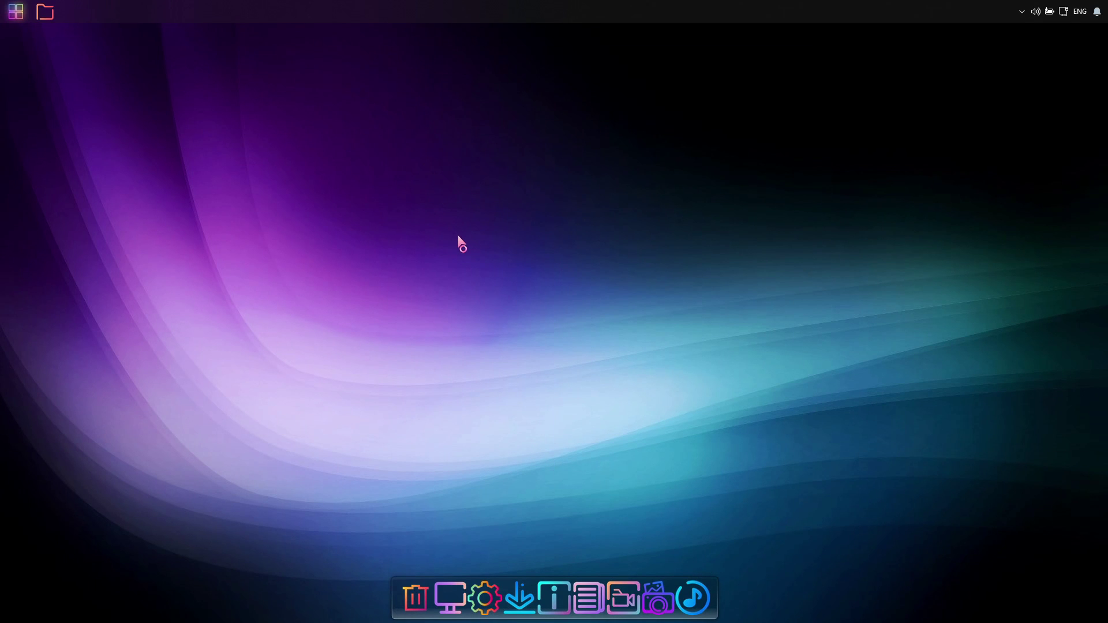
Check the language of the Start menu, File Explorer and the Settings home page, closing each window after viewing
{"action": "left_click", "coordinate": [17, 12]}
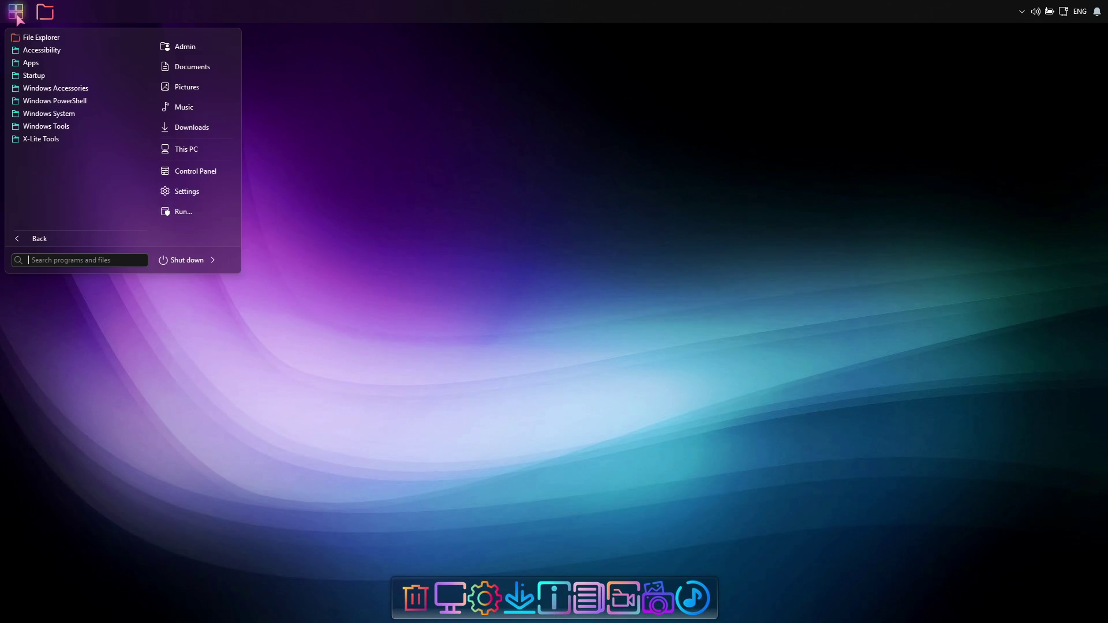
{"action": "left_click", "coordinate": [40, 37]}
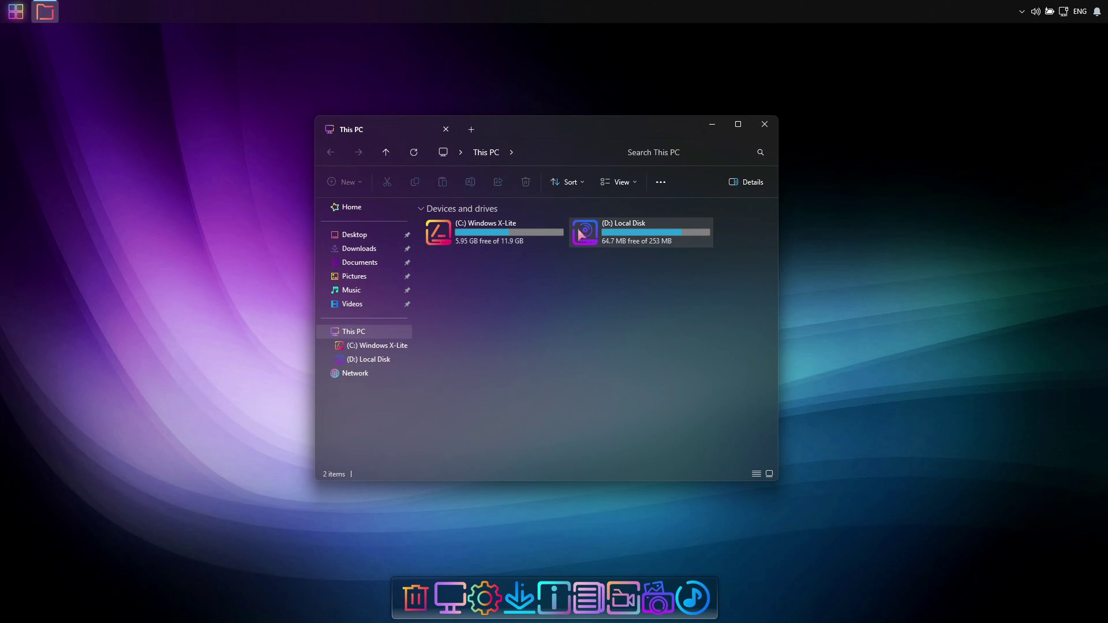
{"action": "left_click", "coordinate": [765, 126]}
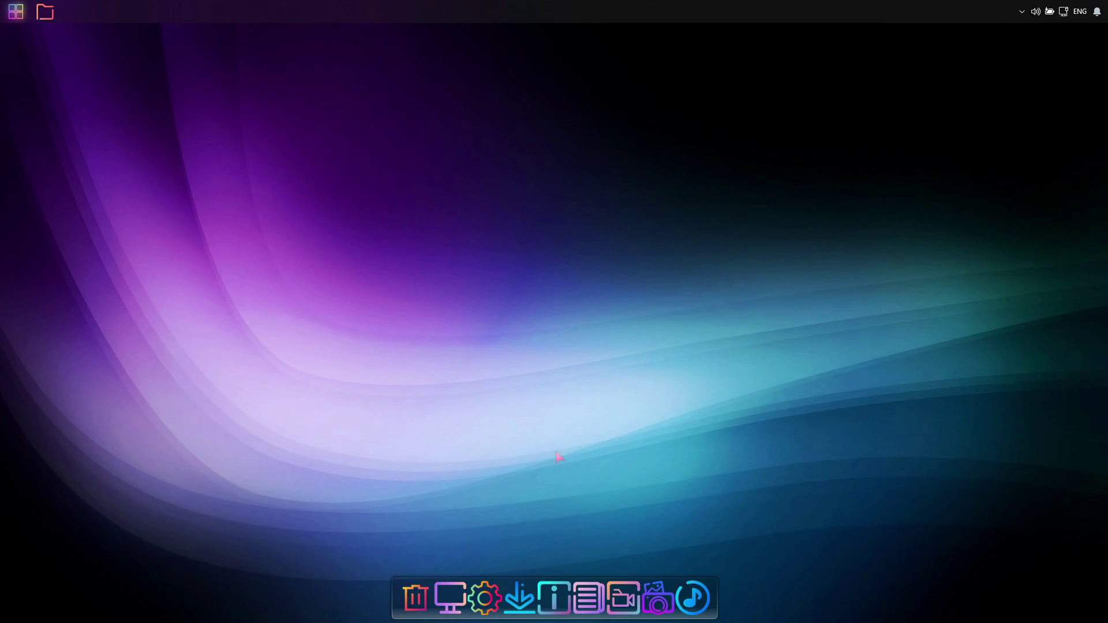
{"action": "left_click", "coordinate": [16, 11]}
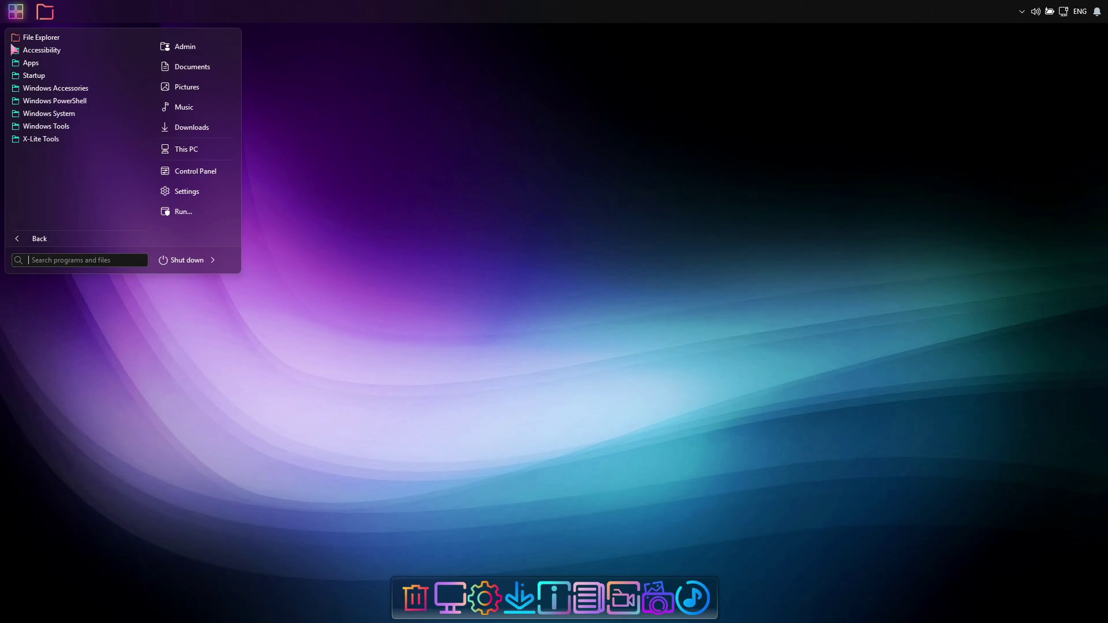
{"action": "left_click", "coordinate": [185, 191]}
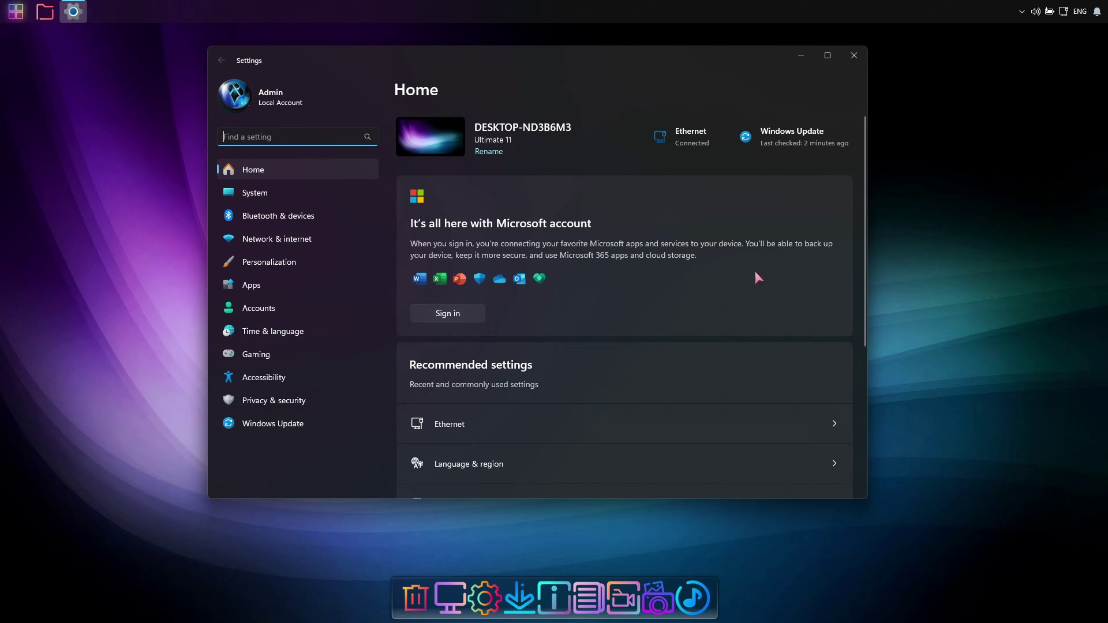
{"action": "left_click", "coordinate": [853, 55]}
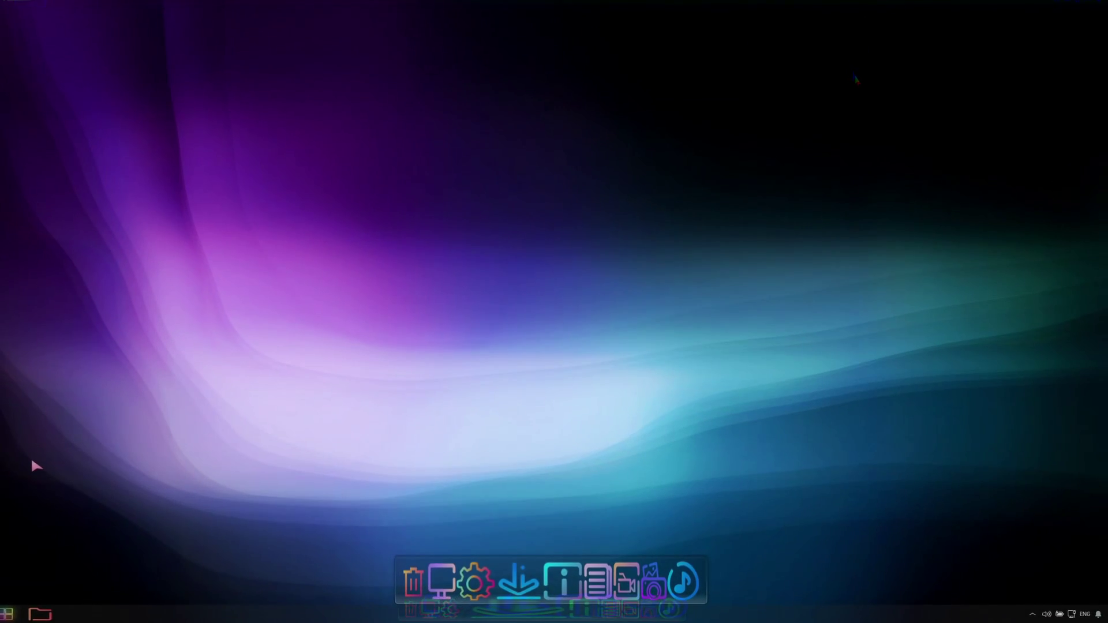
In the Taskbar personalization settings, turn on Copilot (preview) and close Settings
{"action": "left_click", "coordinate": [15, 612]}
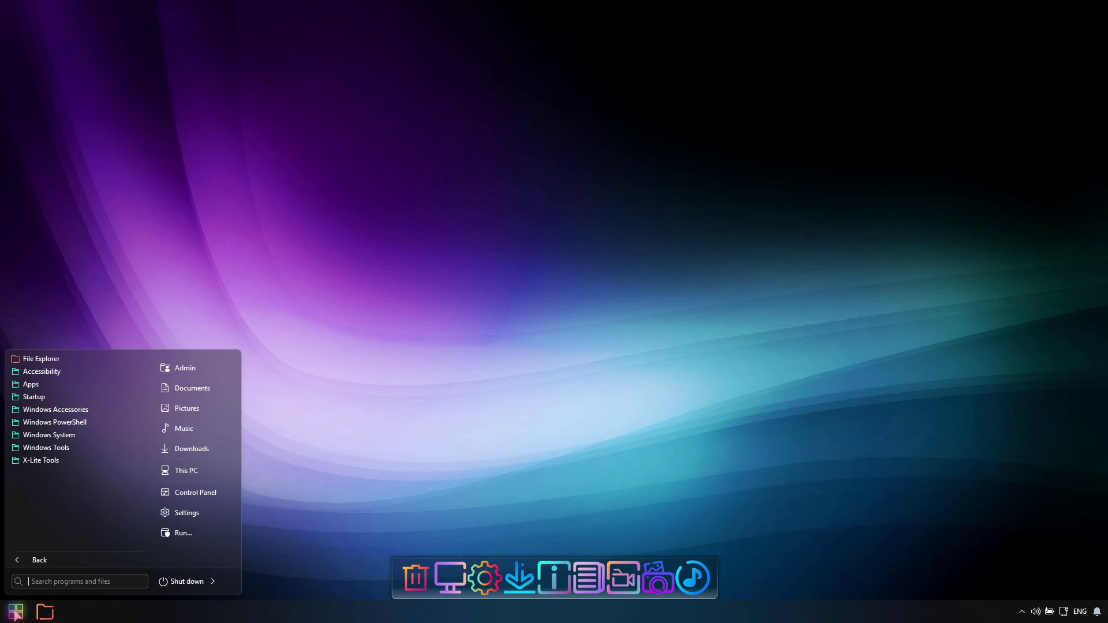
{"action": "left_click", "coordinate": [180, 512]}
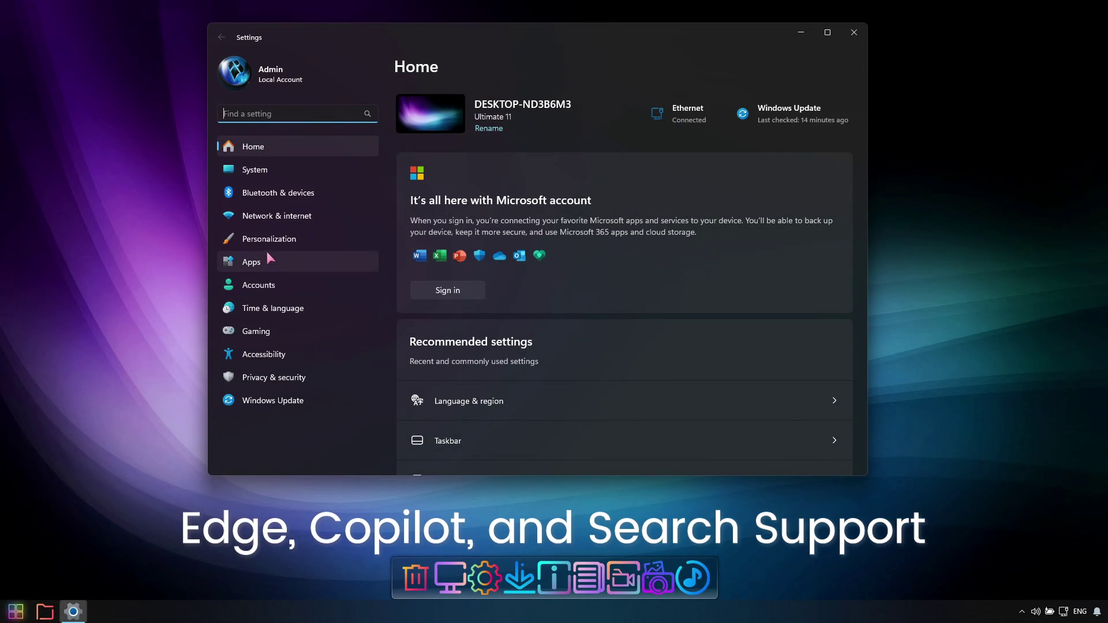
{"action": "left_click", "coordinate": [286, 239]}
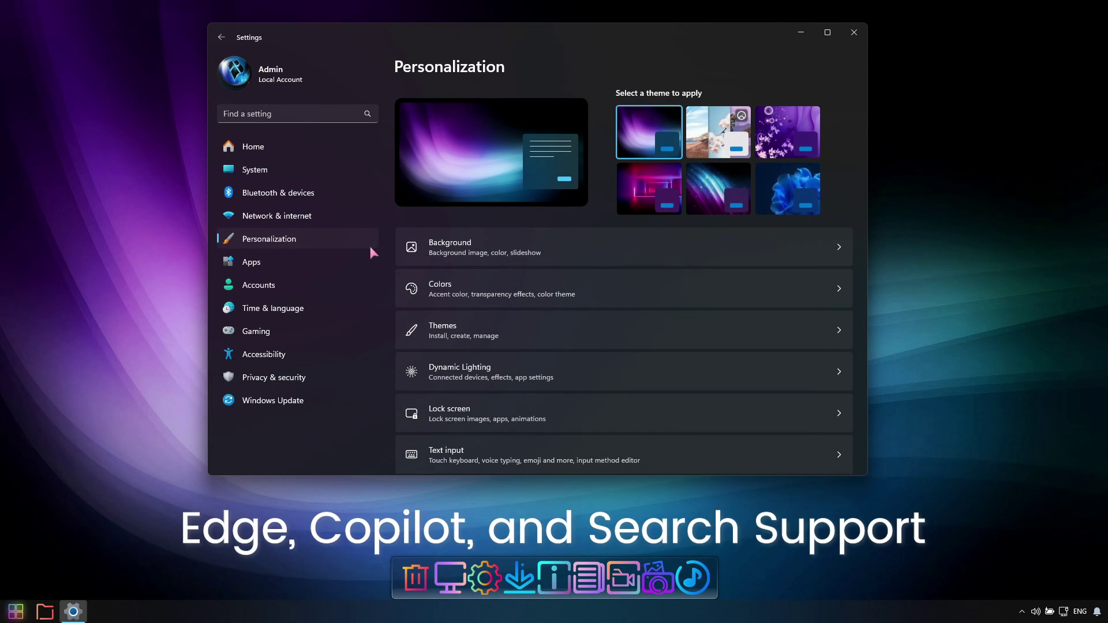
{"action": "left_click_drag", "start_coordinate": [867, 187], "coordinate": [860, 290]}
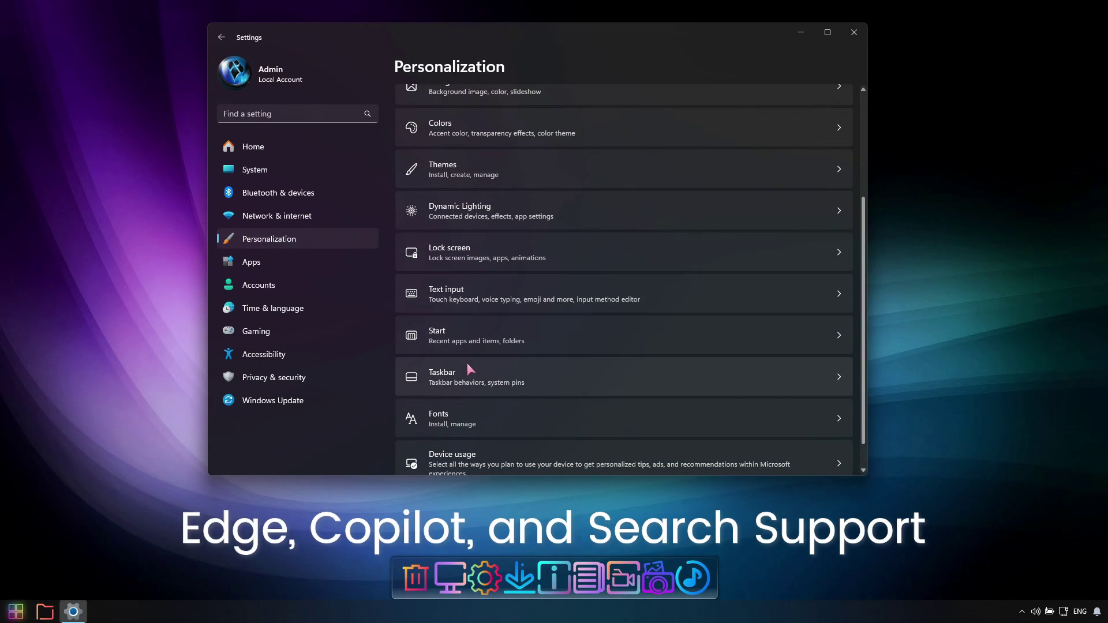
{"action": "left_click", "coordinate": [516, 376]}
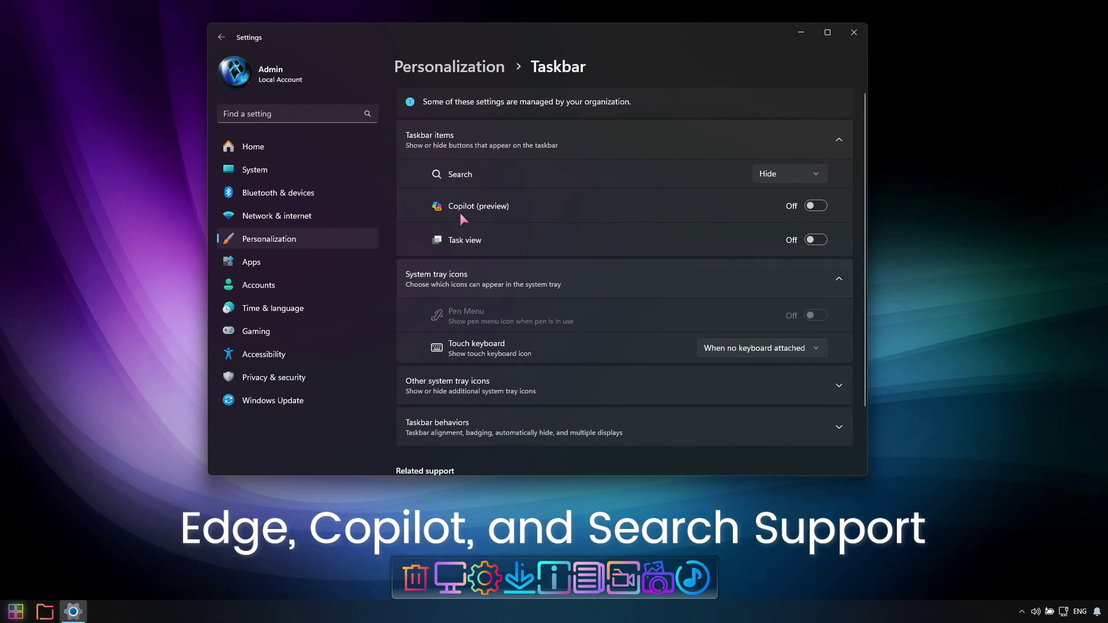
{"action": "left_click", "coordinate": [816, 207]}
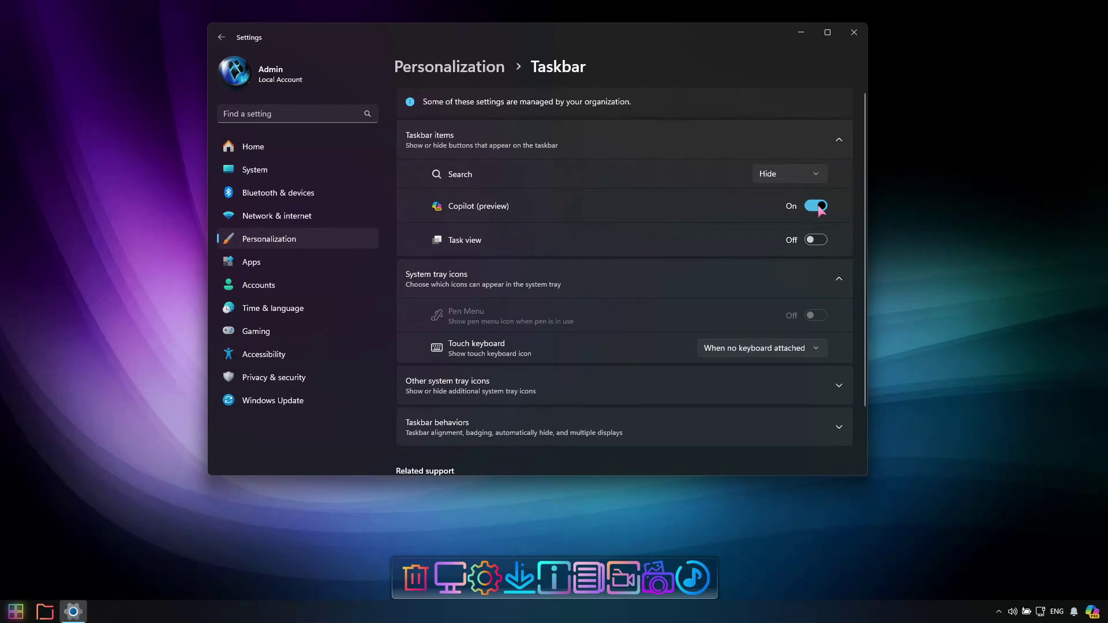
{"action": "left_click", "coordinate": [853, 34]}
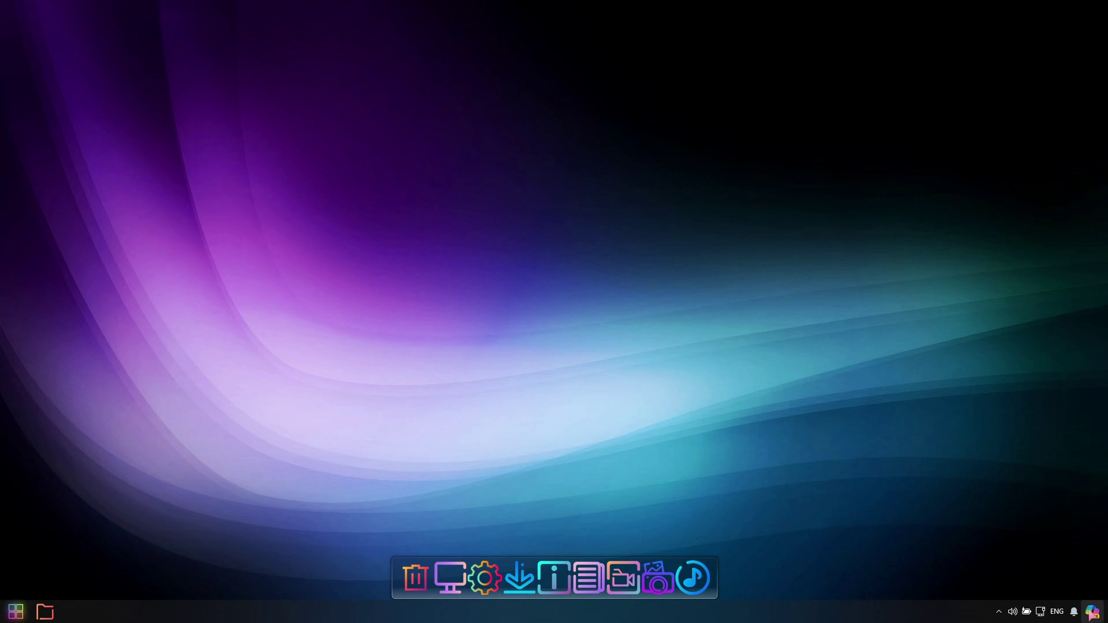
Open the Copilot (preview) pane and browse backward through its suggestion cards to the energetic dance track prompt
{"action": "left_click", "coordinate": [1092, 612]}
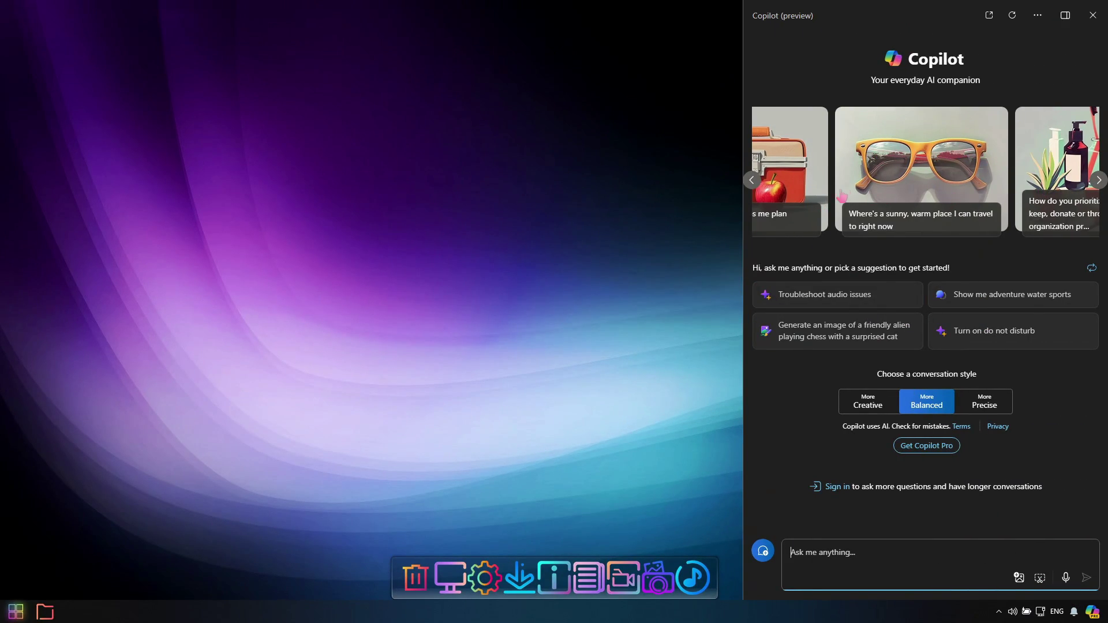
{"action": "left_click", "coordinate": [753, 181]}
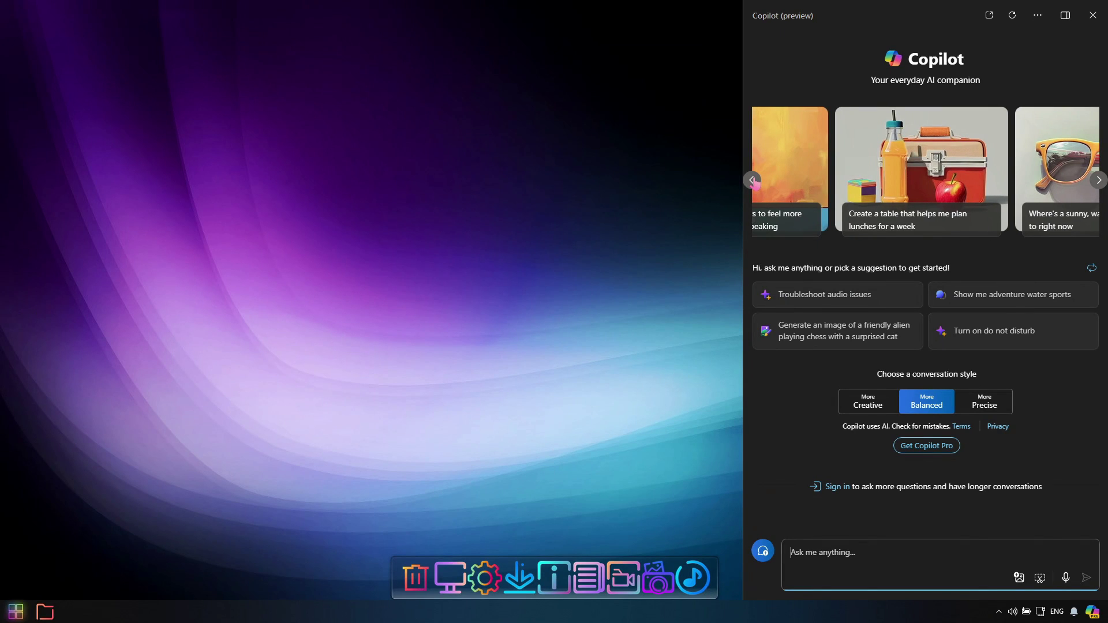
{"action": "left_click", "coordinate": [753, 181]}
{"action": "left_click", "coordinate": [753, 181]}
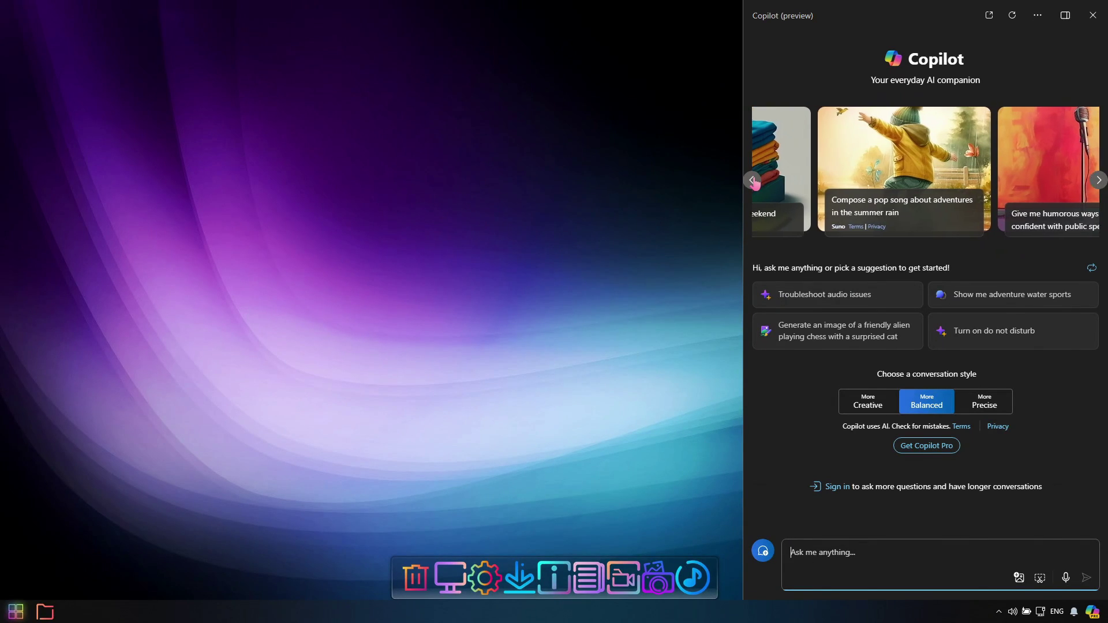
{"action": "left_click", "coordinate": [754, 181]}
{"action": "left_click", "coordinate": [753, 181]}
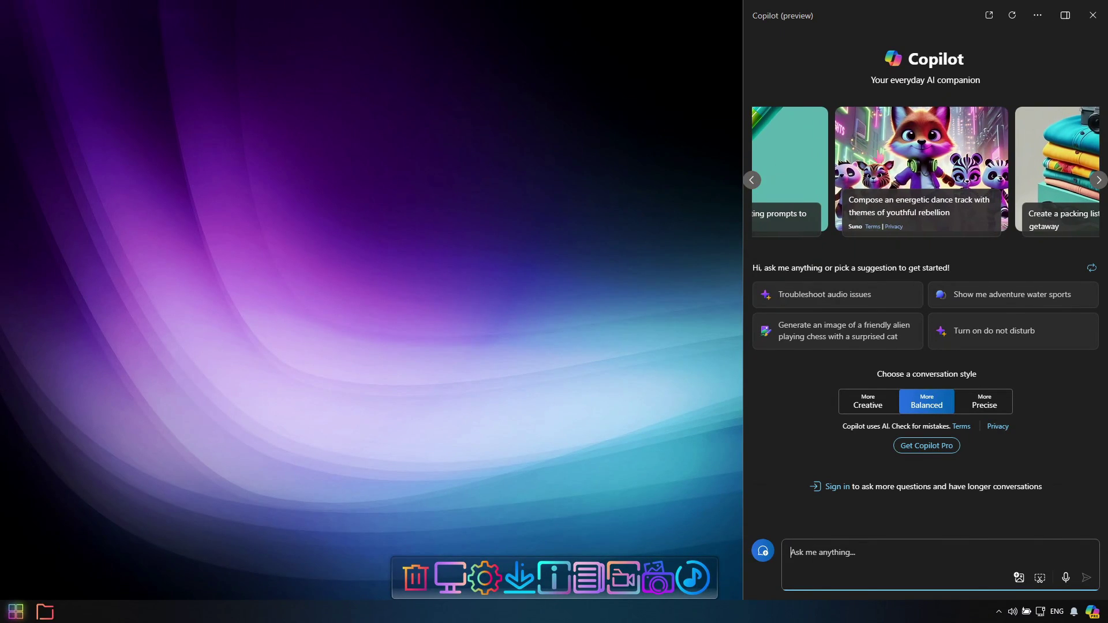
Try Copilot's More Creative and More Precise conversation styles and return to More Balanced
{"action": "left_click", "coordinate": [880, 403]}
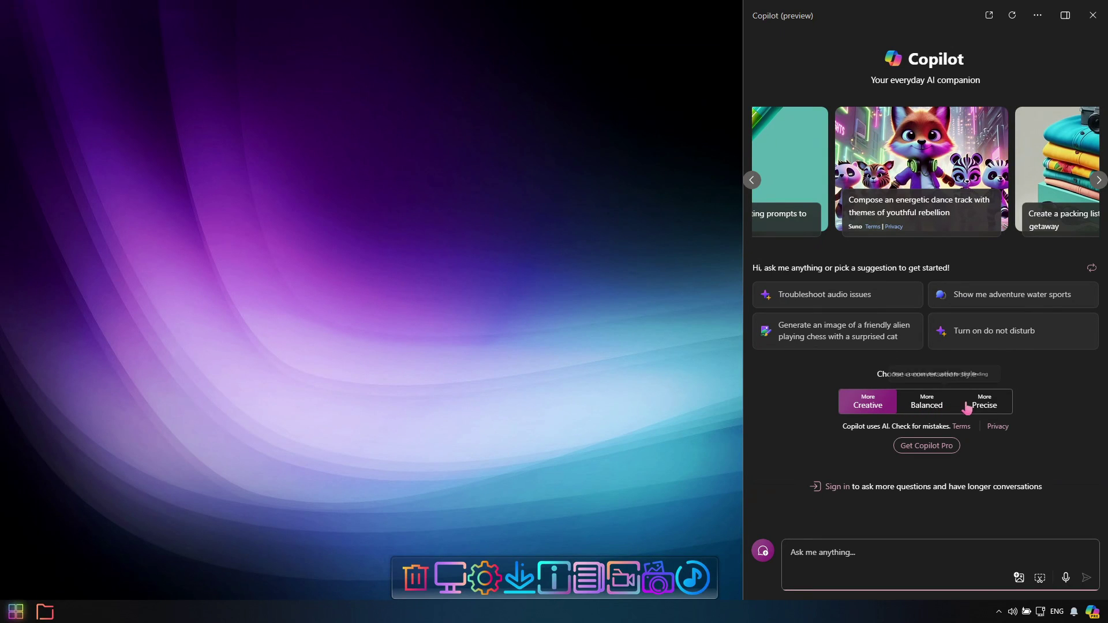
{"action": "left_click", "coordinate": [978, 409]}
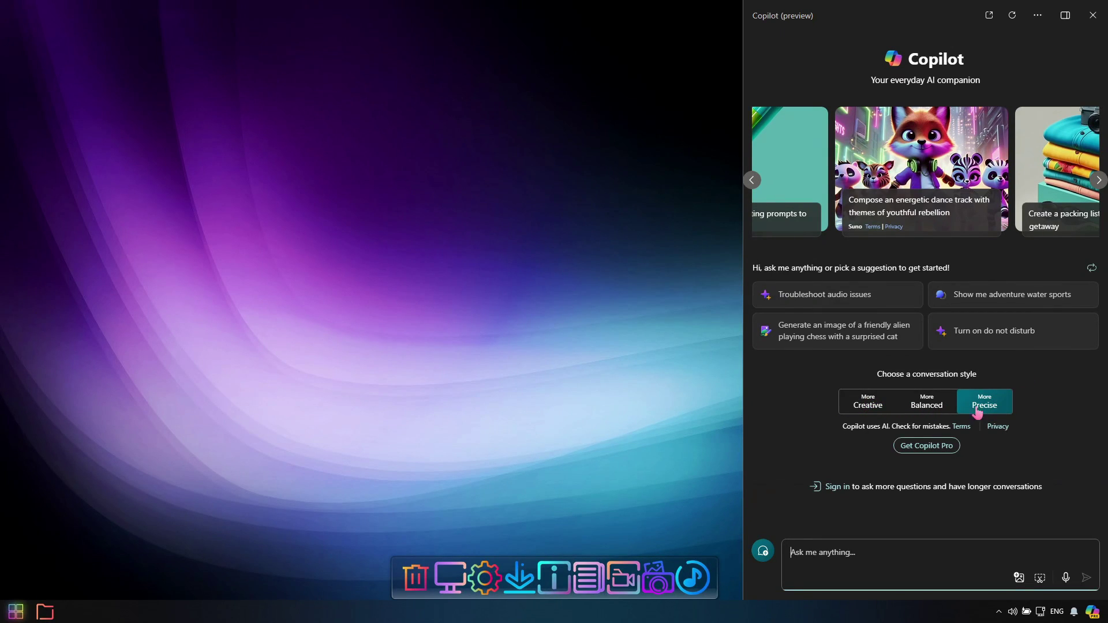
{"action": "left_click", "coordinate": [934, 406]}
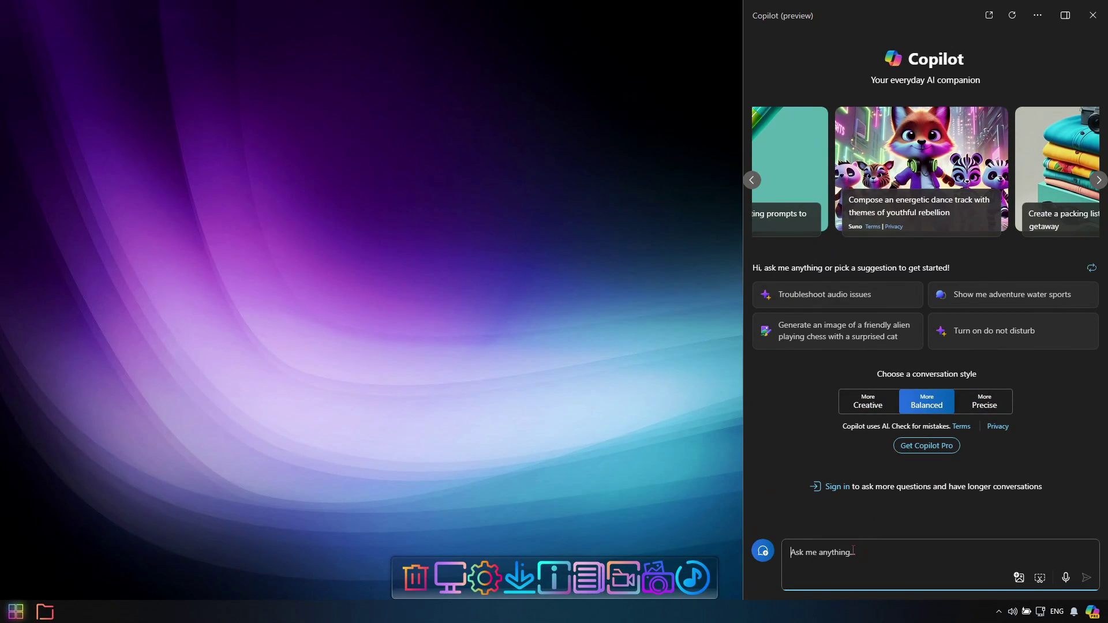
{"action": "left_click", "coordinate": [550, 460]}
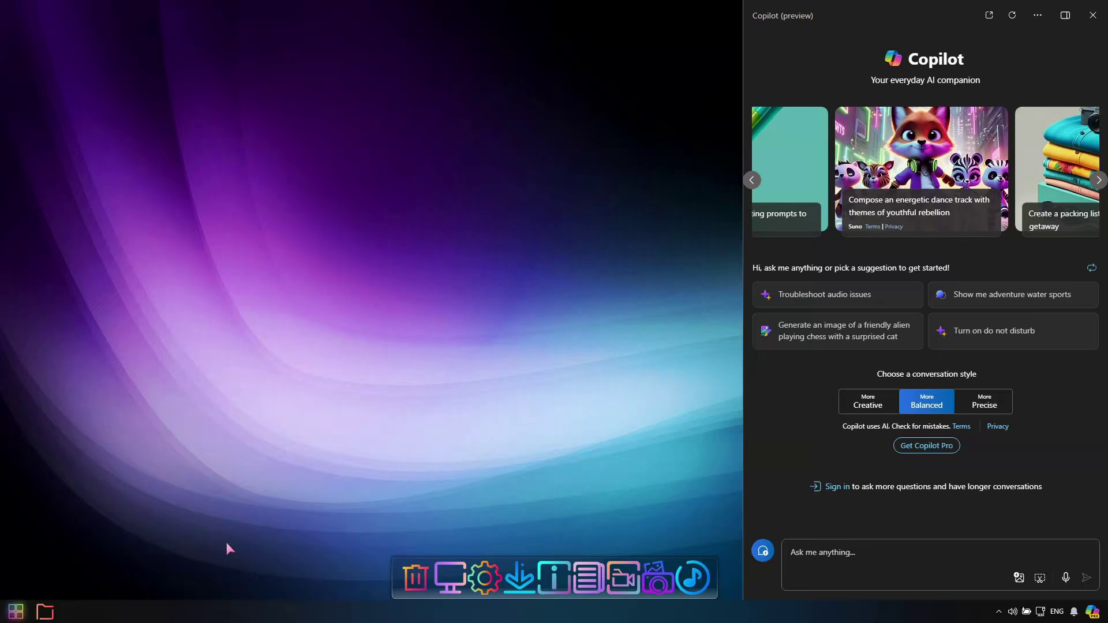
Show the search icon on the taskbar and open Search to look over its home page
{"action": "right_click", "coordinate": [145, 616]}
{"action": "mouse_move", "coordinate": [208, 507]}
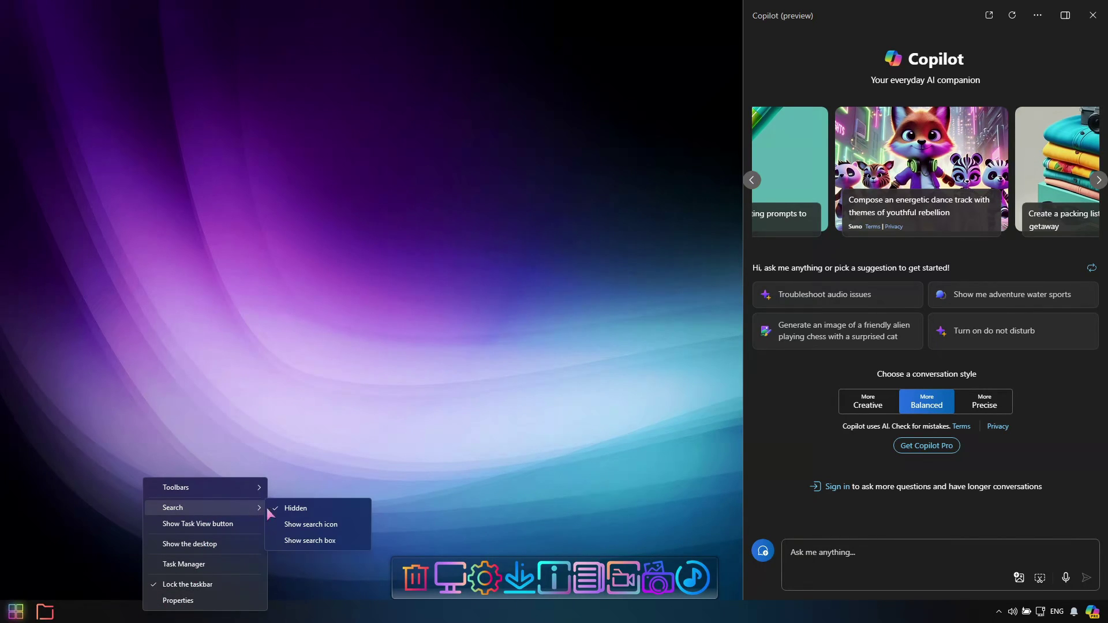
{"action": "left_click", "coordinate": [331, 526]}
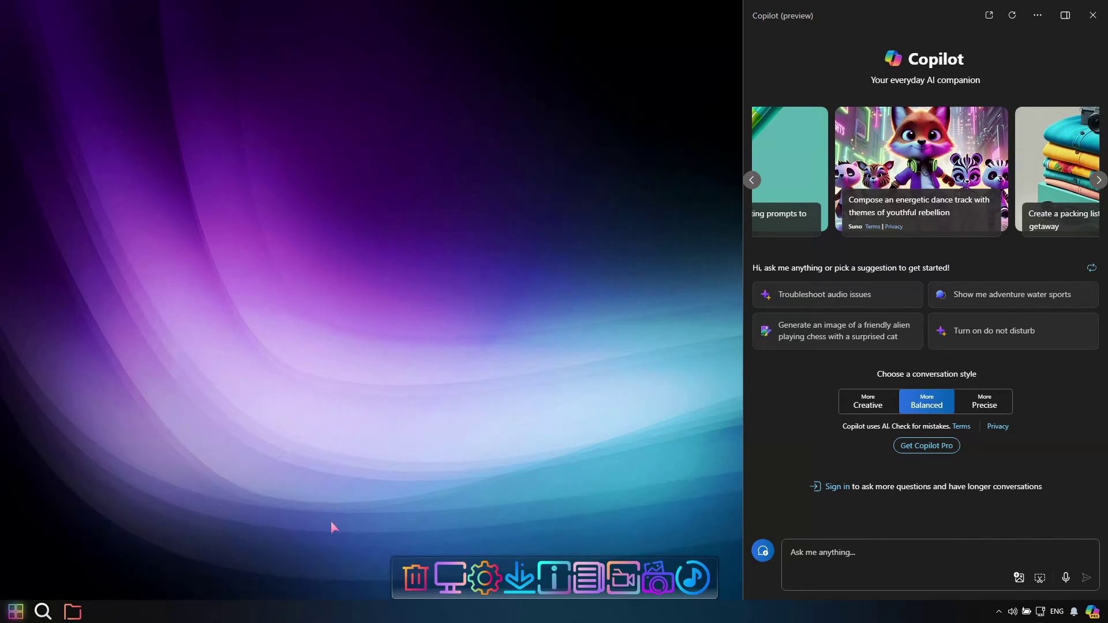
{"action": "left_click", "coordinate": [47, 610]}
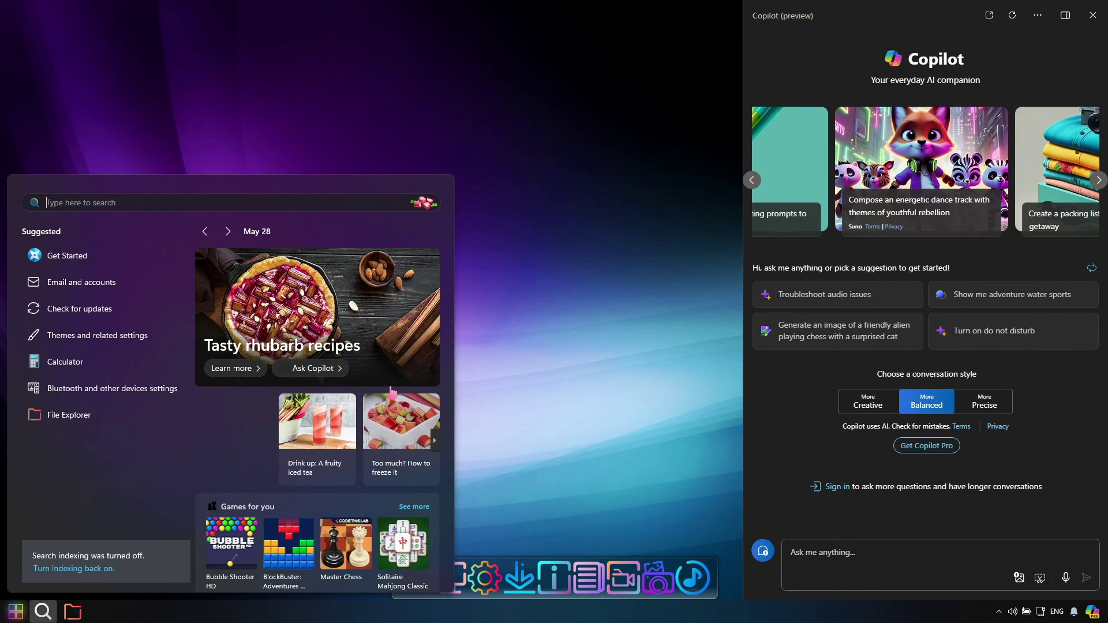
{"action": "scroll", "coordinate": [393, 460], "scroll_direction": "down", "scroll_amount": 5}
{"action": "scroll", "coordinate": [393, 460], "scroll_direction": "up", "scroll_amount": 5}
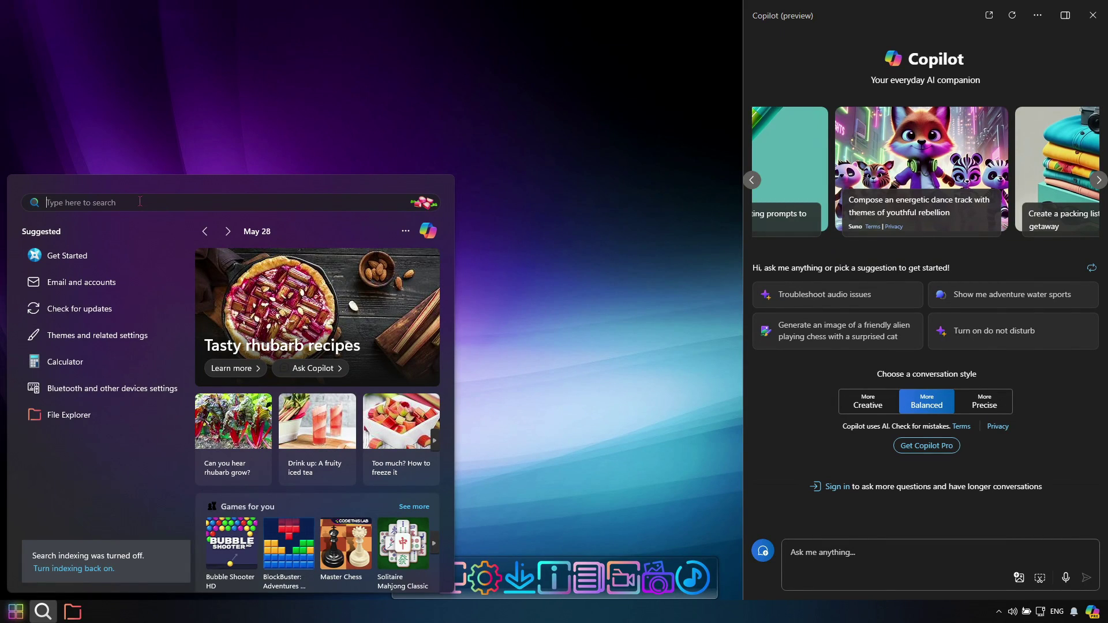
Search for "windows xlite" in Windows Search and open windowsxlite.com in Edge
{"action": "type", "text": "windows xlite"}
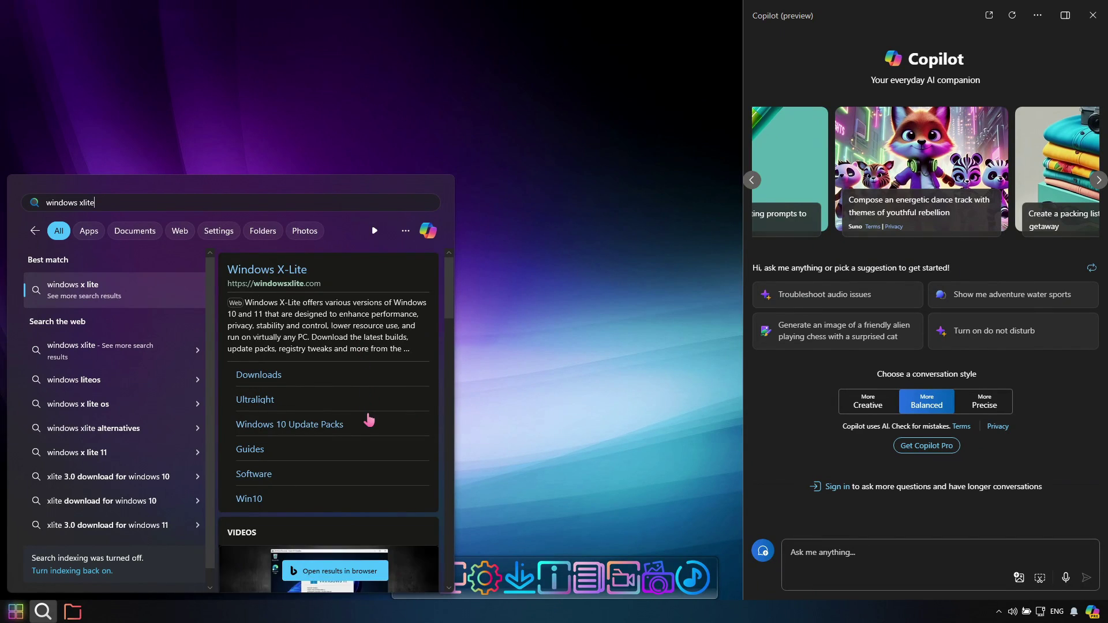
{"action": "scroll", "coordinate": [363, 415], "scroll_direction": "down", "scroll_amount": 2}
{"action": "scroll", "coordinate": [346, 392], "scroll_direction": "up", "scroll_amount": 2}
{"action": "key", "text": "Return"}
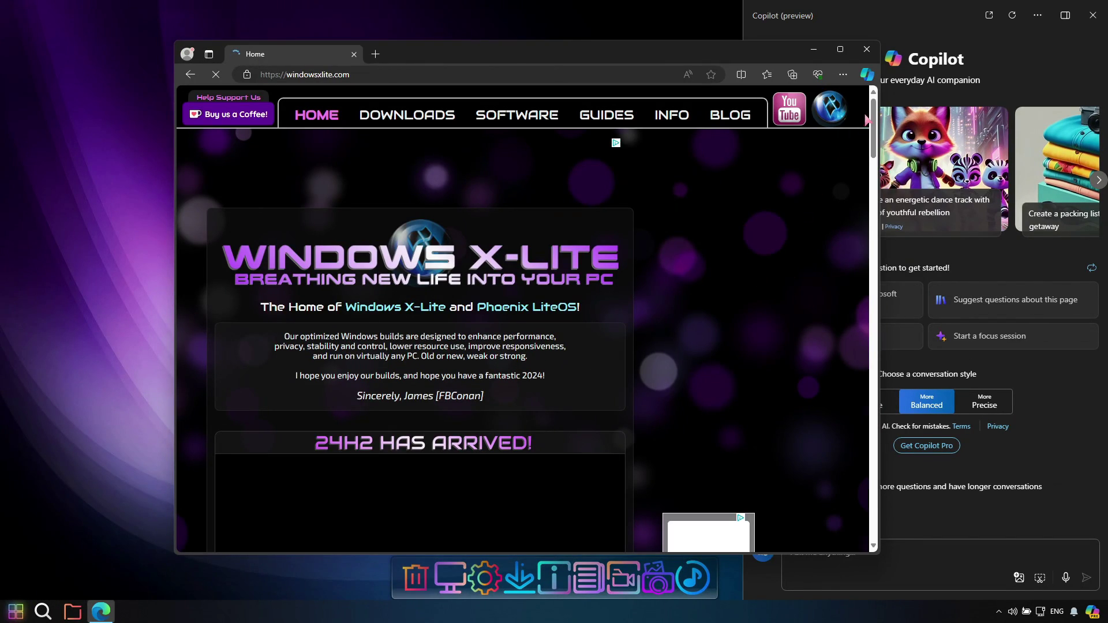
Look through the Windows X-Lite home page down to the 24H2 video and build links, and close the browser
{"action": "scroll", "coordinate": [874, 119], "scroll_direction": "down", "scroll_amount": 1}
{"action": "scroll", "coordinate": [873, 123], "scroll_direction": "down", "scroll_amount": 5}
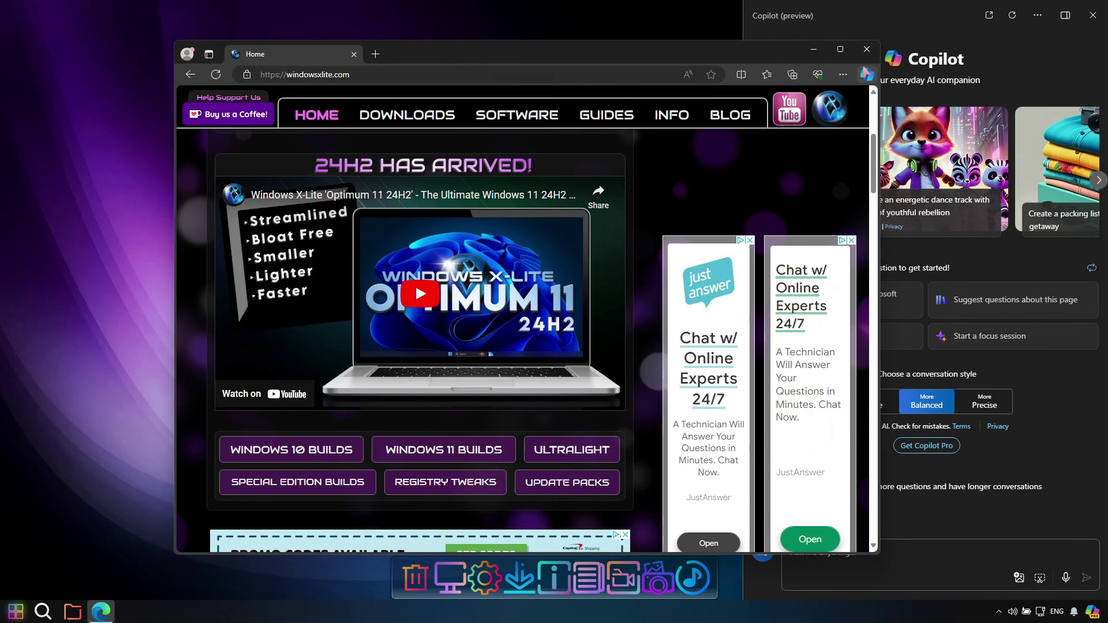
{"action": "left_click", "coordinate": [866, 49]}
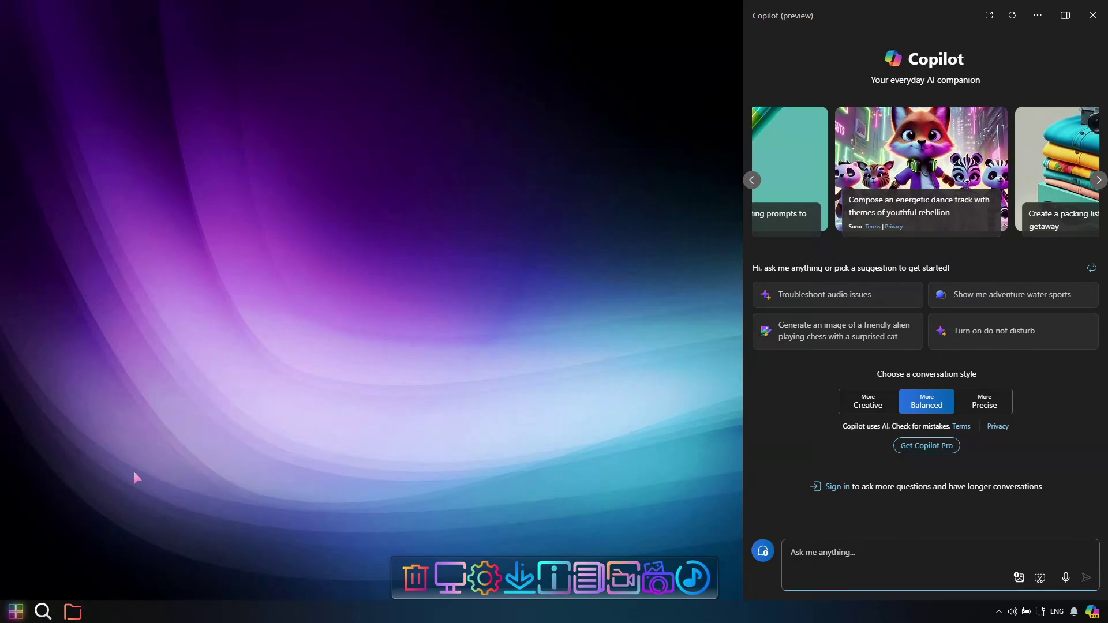
Switch the taskbar search to a search box and remove "windows x lite" from its recent searches
{"action": "right_click", "coordinate": [173, 603]}
{"action": "mouse_move", "coordinate": [260, 509]}
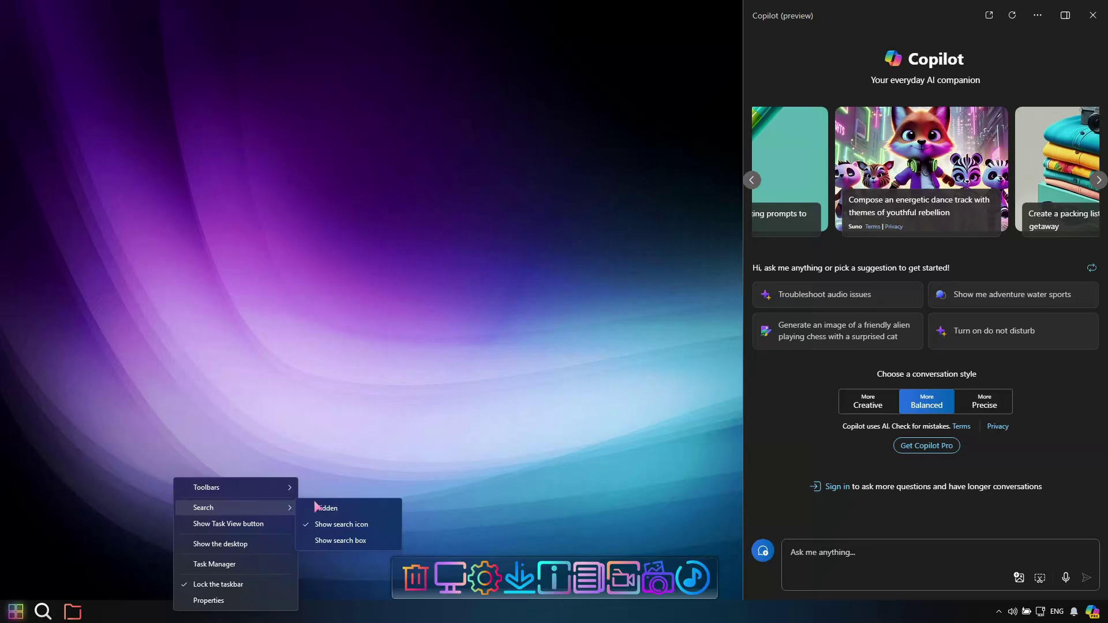
{"action": "left_click", "coordinate": [342, 540]}
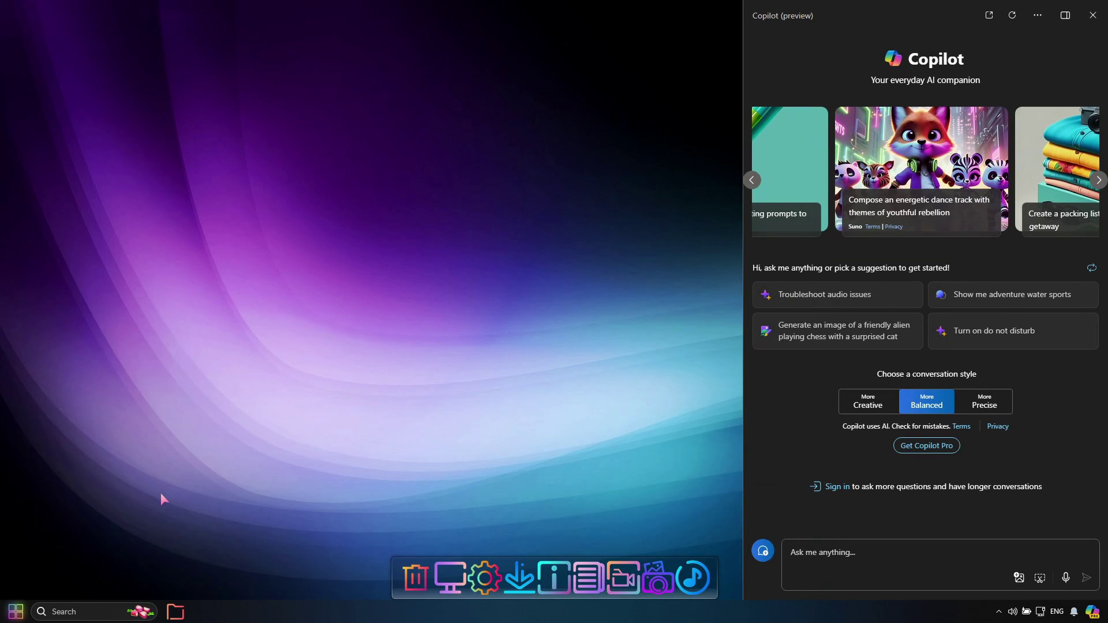
{"action": "left_click", "coordinate": [110, 612]}
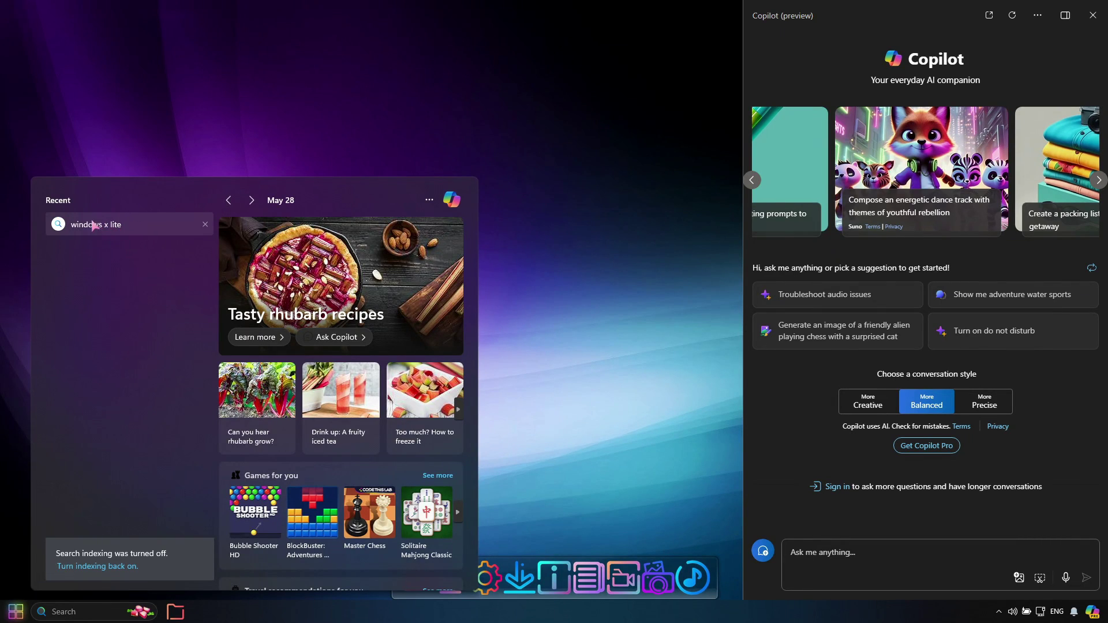
{"action": "left_click", "coordinate": [205, 224]}
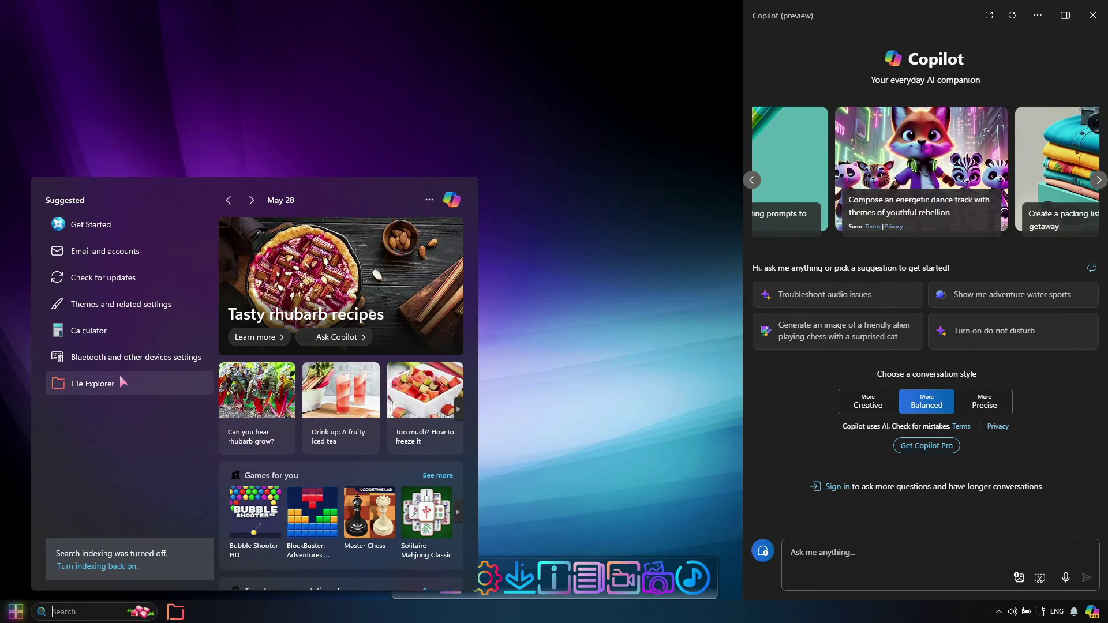
Browse the search highlights down to Popular Recipes, open The Best (and Easiest) Ice Cream recipe, and close its Bing detail view
{"action": "scroll", "coordinate": [358, 291], "scroll_direction": "down", "scroll_amount": 2}
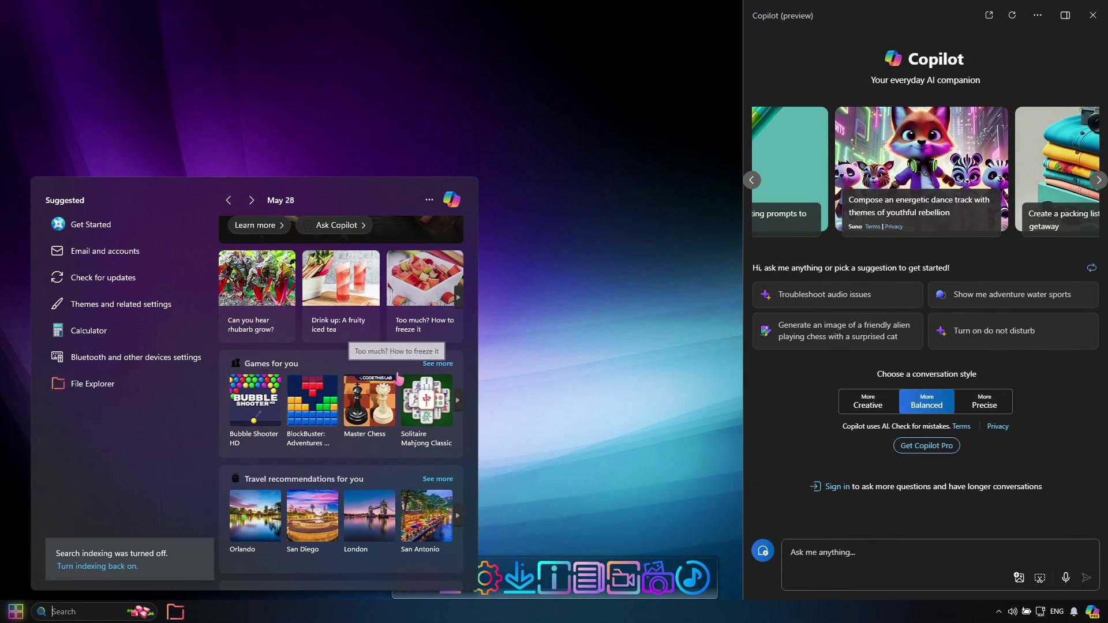
{"action": "scroll", "coordinate": [413, 476], "scroll_direction": "down", "scroll_amount": 1}
{"action": "scroll", "coordinate": [409, 471], "scroll_direction": "down", "scroll_amount": 6}
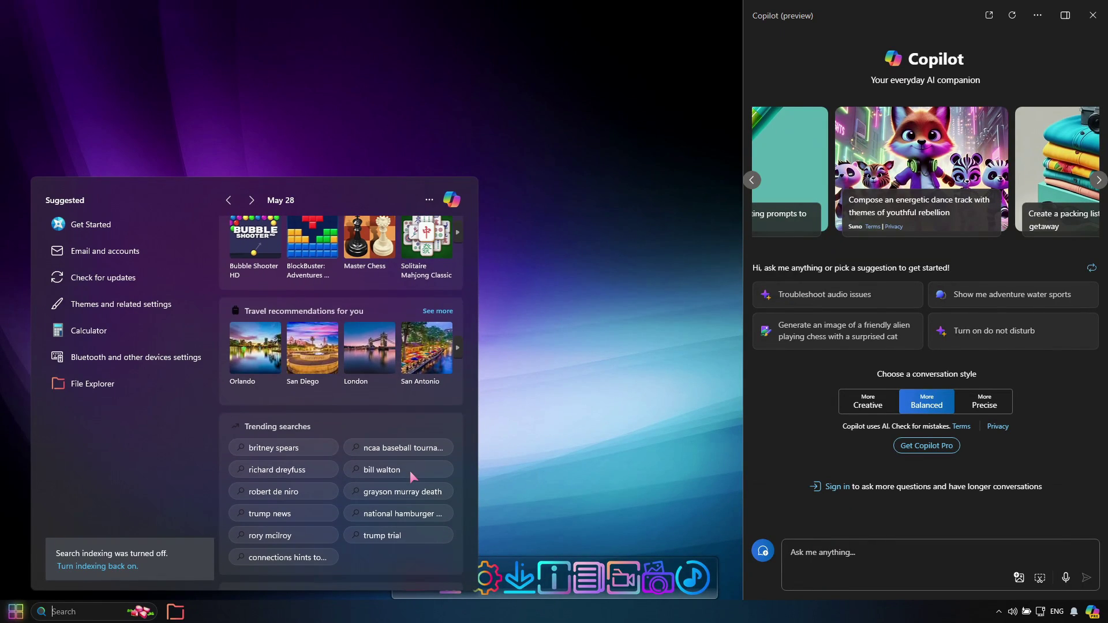
{"action": "scroll", "coordinate": [397, 483], "scroll_direction": "down", "scroll_amount": 1}
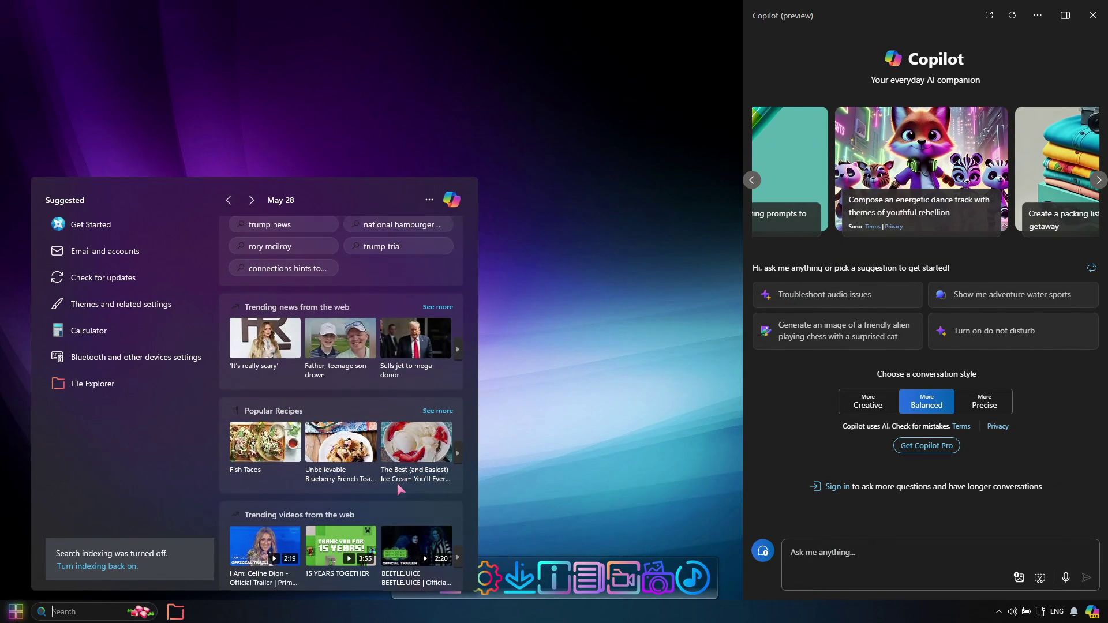
{"action": "left_click", "coordinate": [407, 437]}
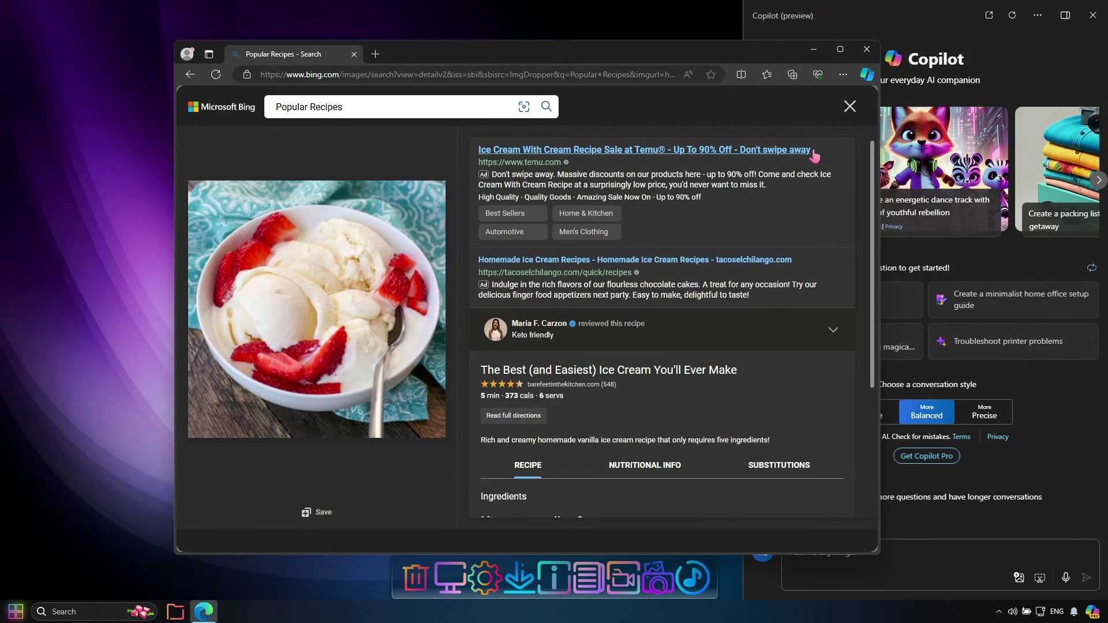
{"action": "left_click_drag", "start_coordinate": [874, 176], "coordinate": [857, 137]}
{"action": "left_click", "coordinate": [849, 105]}
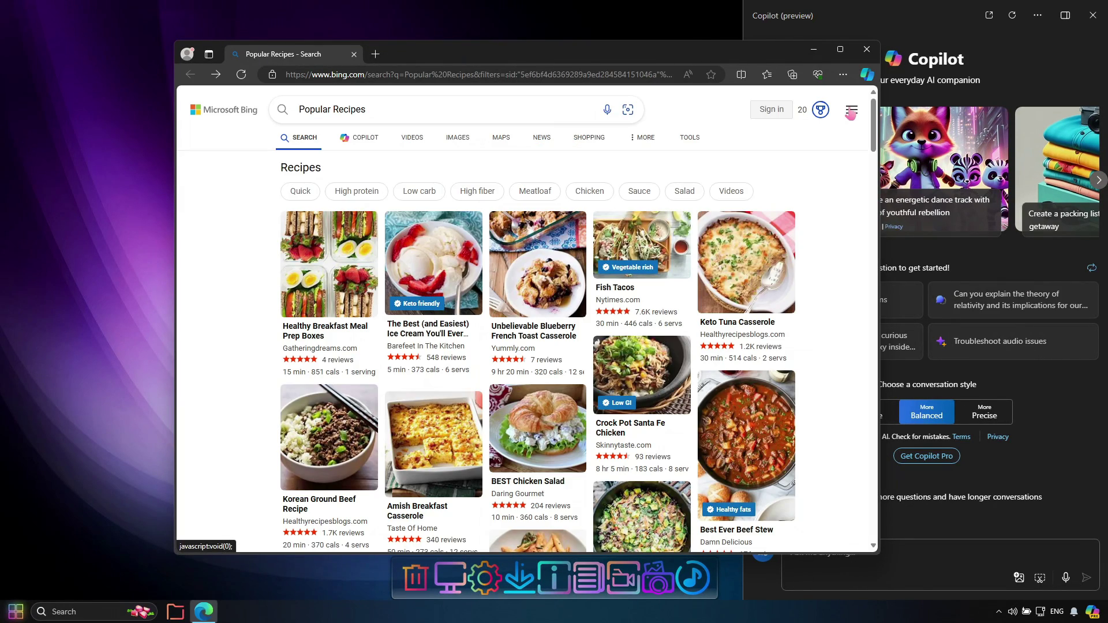
View the Copilot sidebar in Edge, dismiss it, and close the browser
{"action": "left_click", "coordinate": [866, 74]}
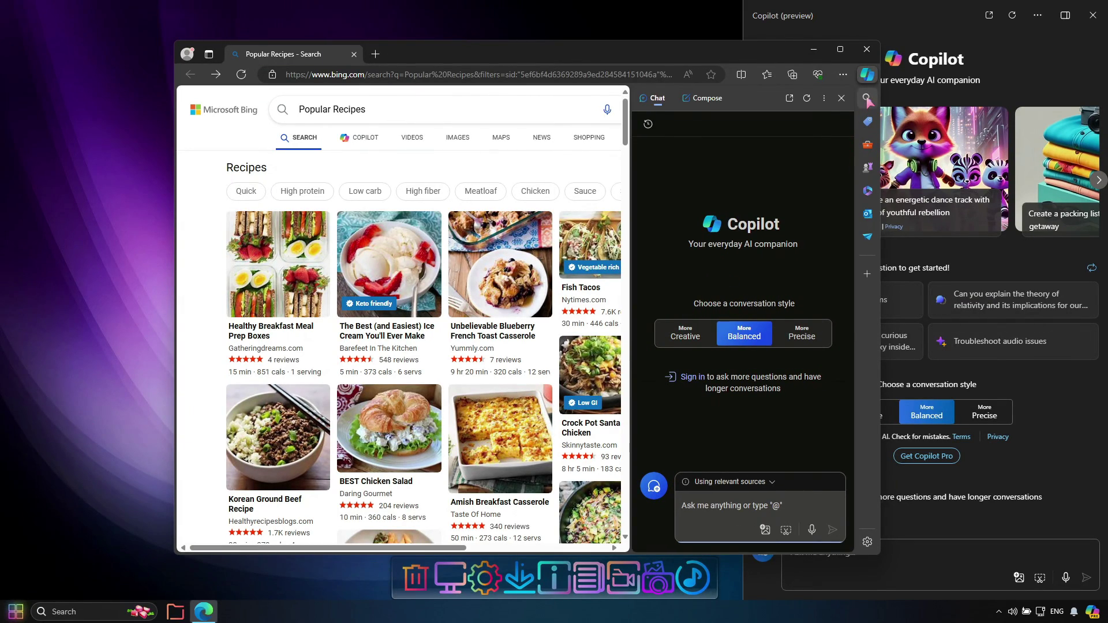
{"action": "left_click", "coordinate": [866, 74]}
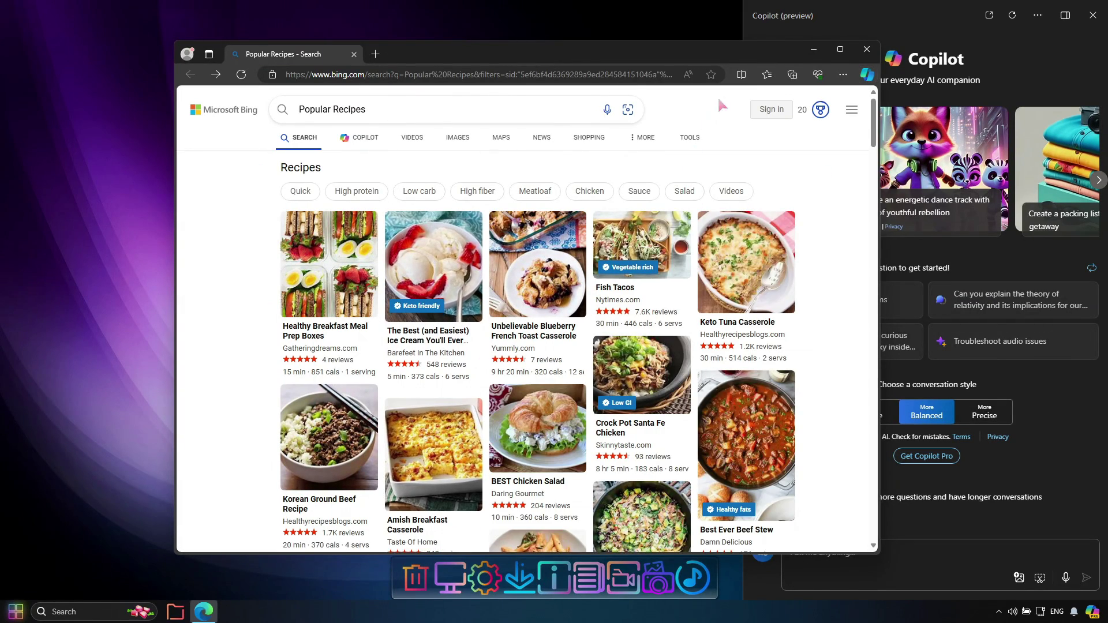
{"action": "left_click", "coordinate": [866, 51]}
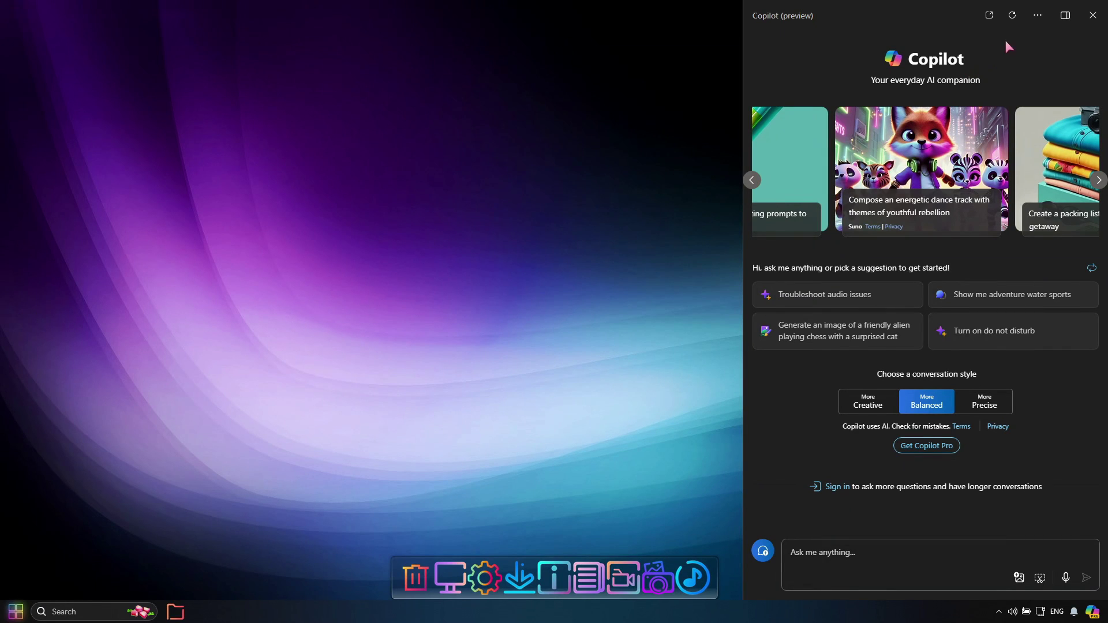
Close the Copilot pane and set the taskbar search to Hidden
{"action": "left_click", "coordinate": [1088, 15]}
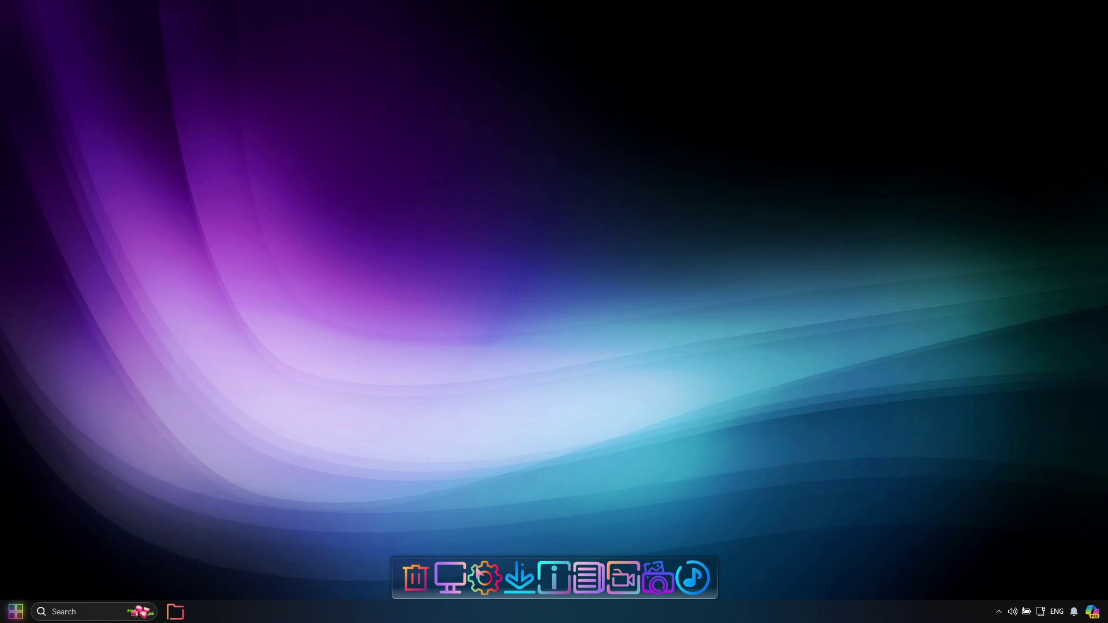
{"action": "right_click", "coordinate": [402, 607]}
{"action": "mouse_move", "coordinate": [487, 499]}
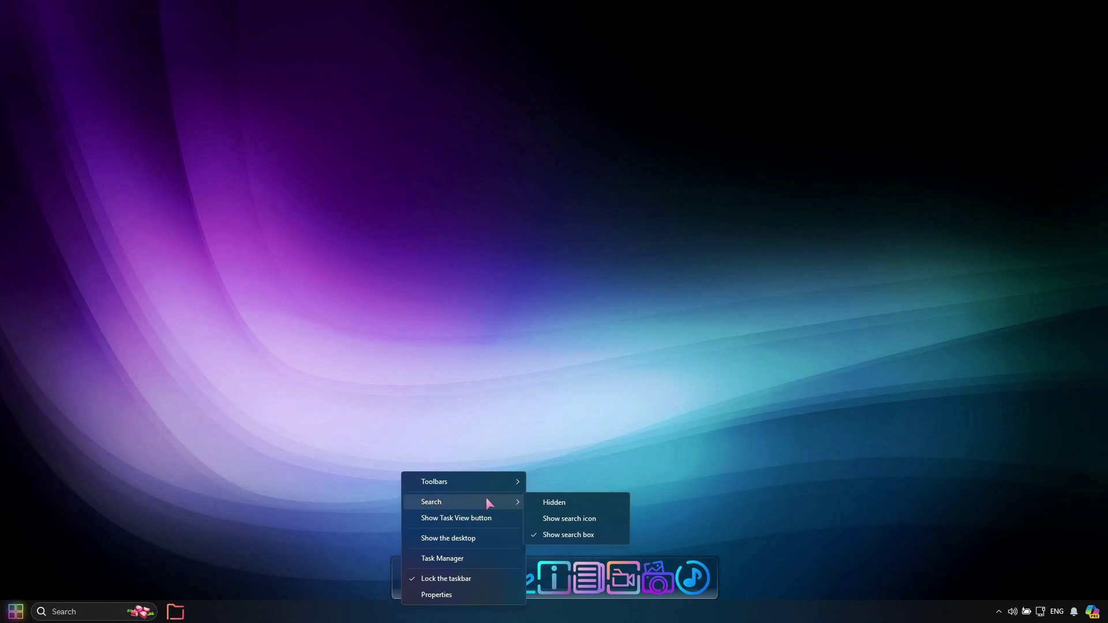
{"action": "left_click", "coordinate": [545, 502]}
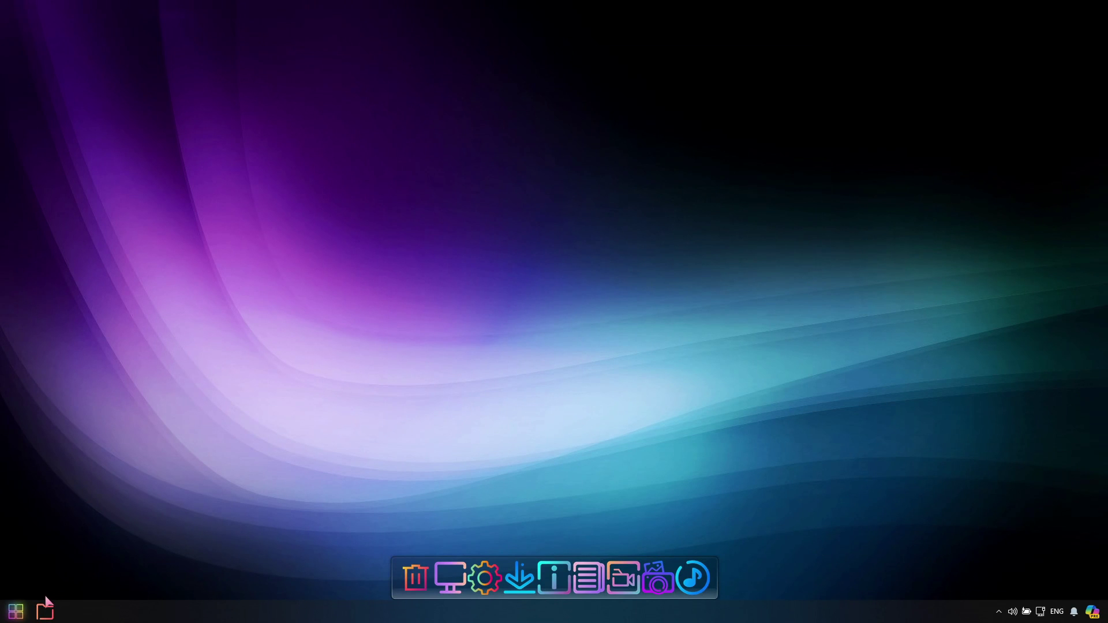
Run winver from the Run dialog and move the About Windows window to the middle of the desktop
{"action": "left_click", "coordinate": [22, 608]}
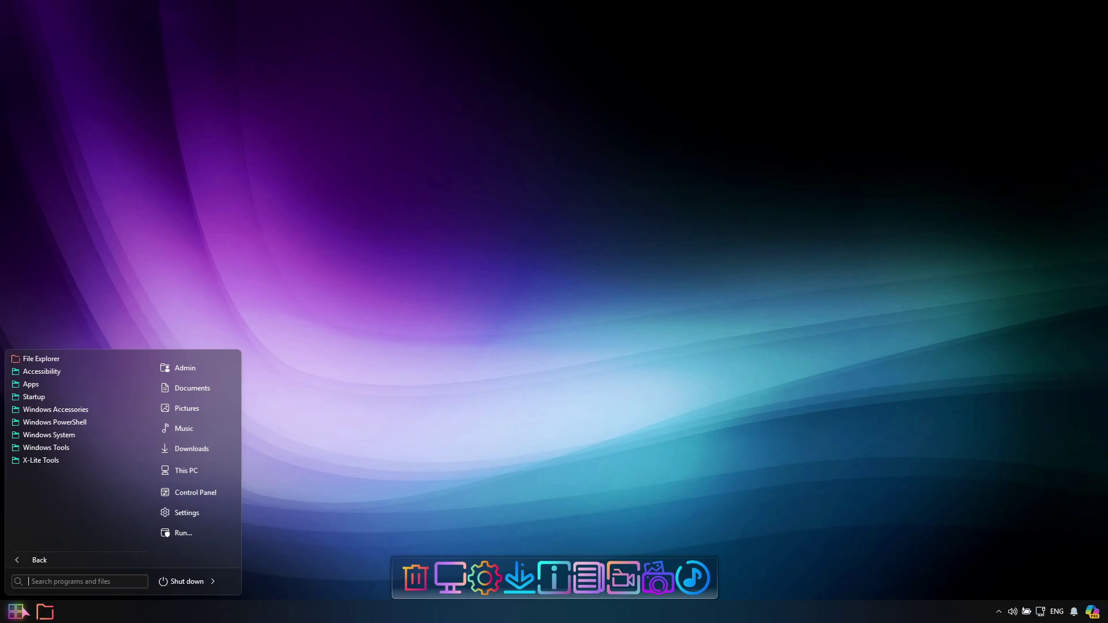
{"action": "left_click", "coordinate": [196, 535]}
{"action": "left_click_drag", "start_coordinate": [177, 470], "coordinate": [441, 281]}
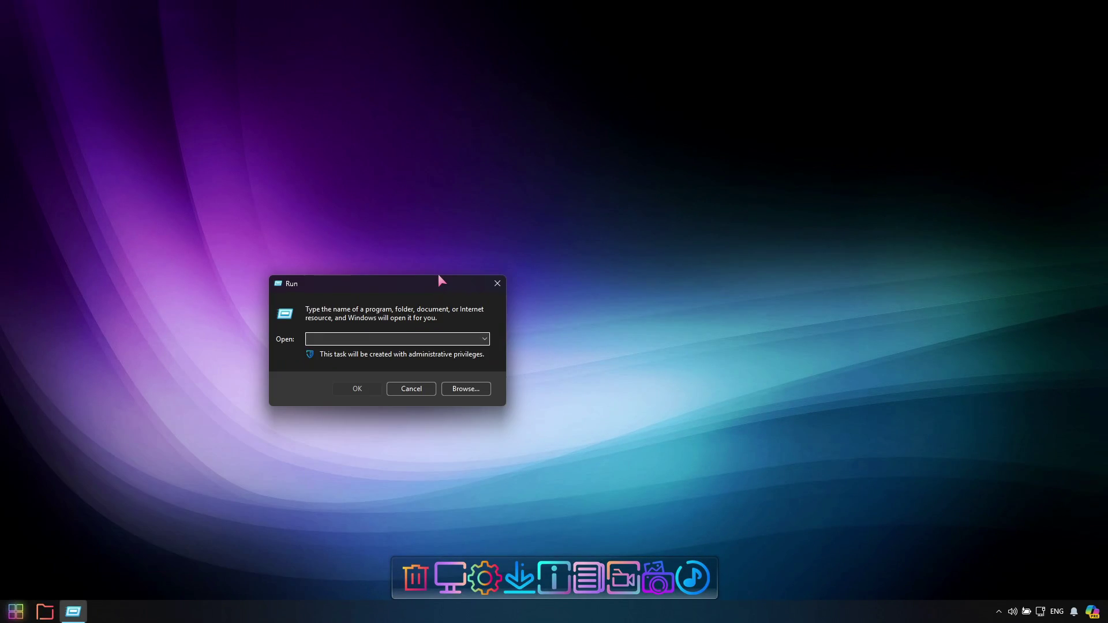
{"action": "type", "text": "winver"}
{"action": "left_click", "coordinate": [376, 394]}
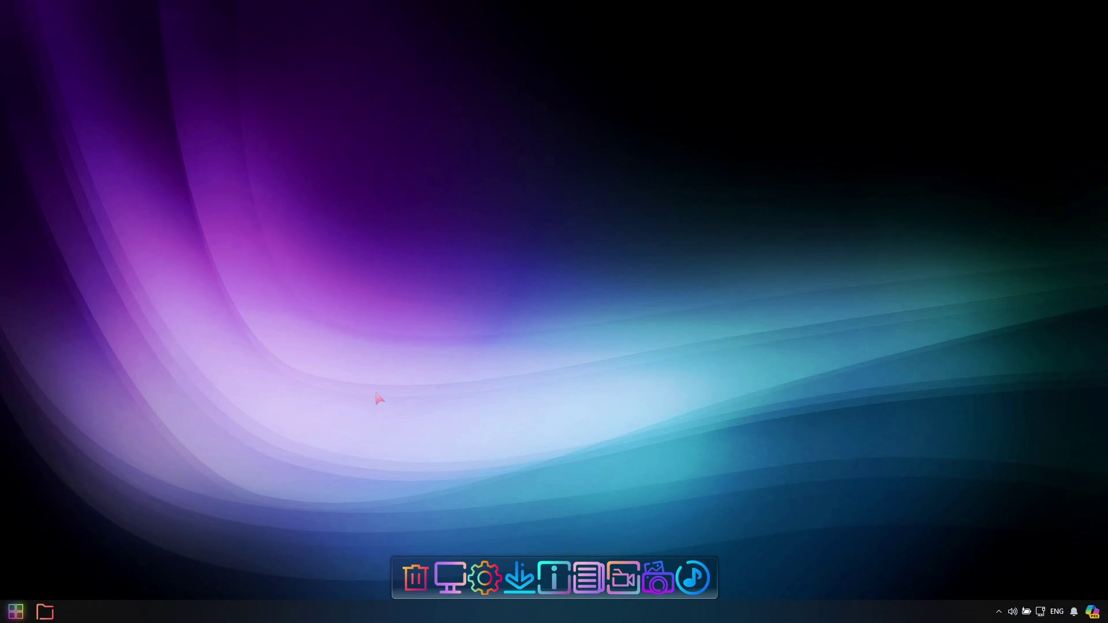
{"action": "left_click_drag", "start_coordinate": [243, 95], "coordinate": [557, 236]}
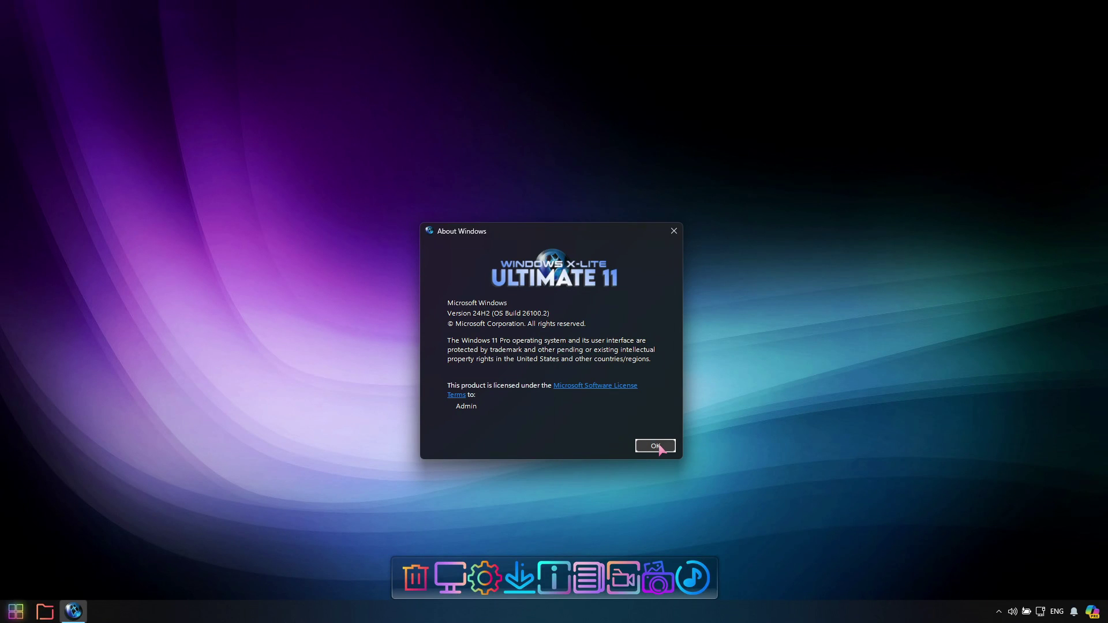